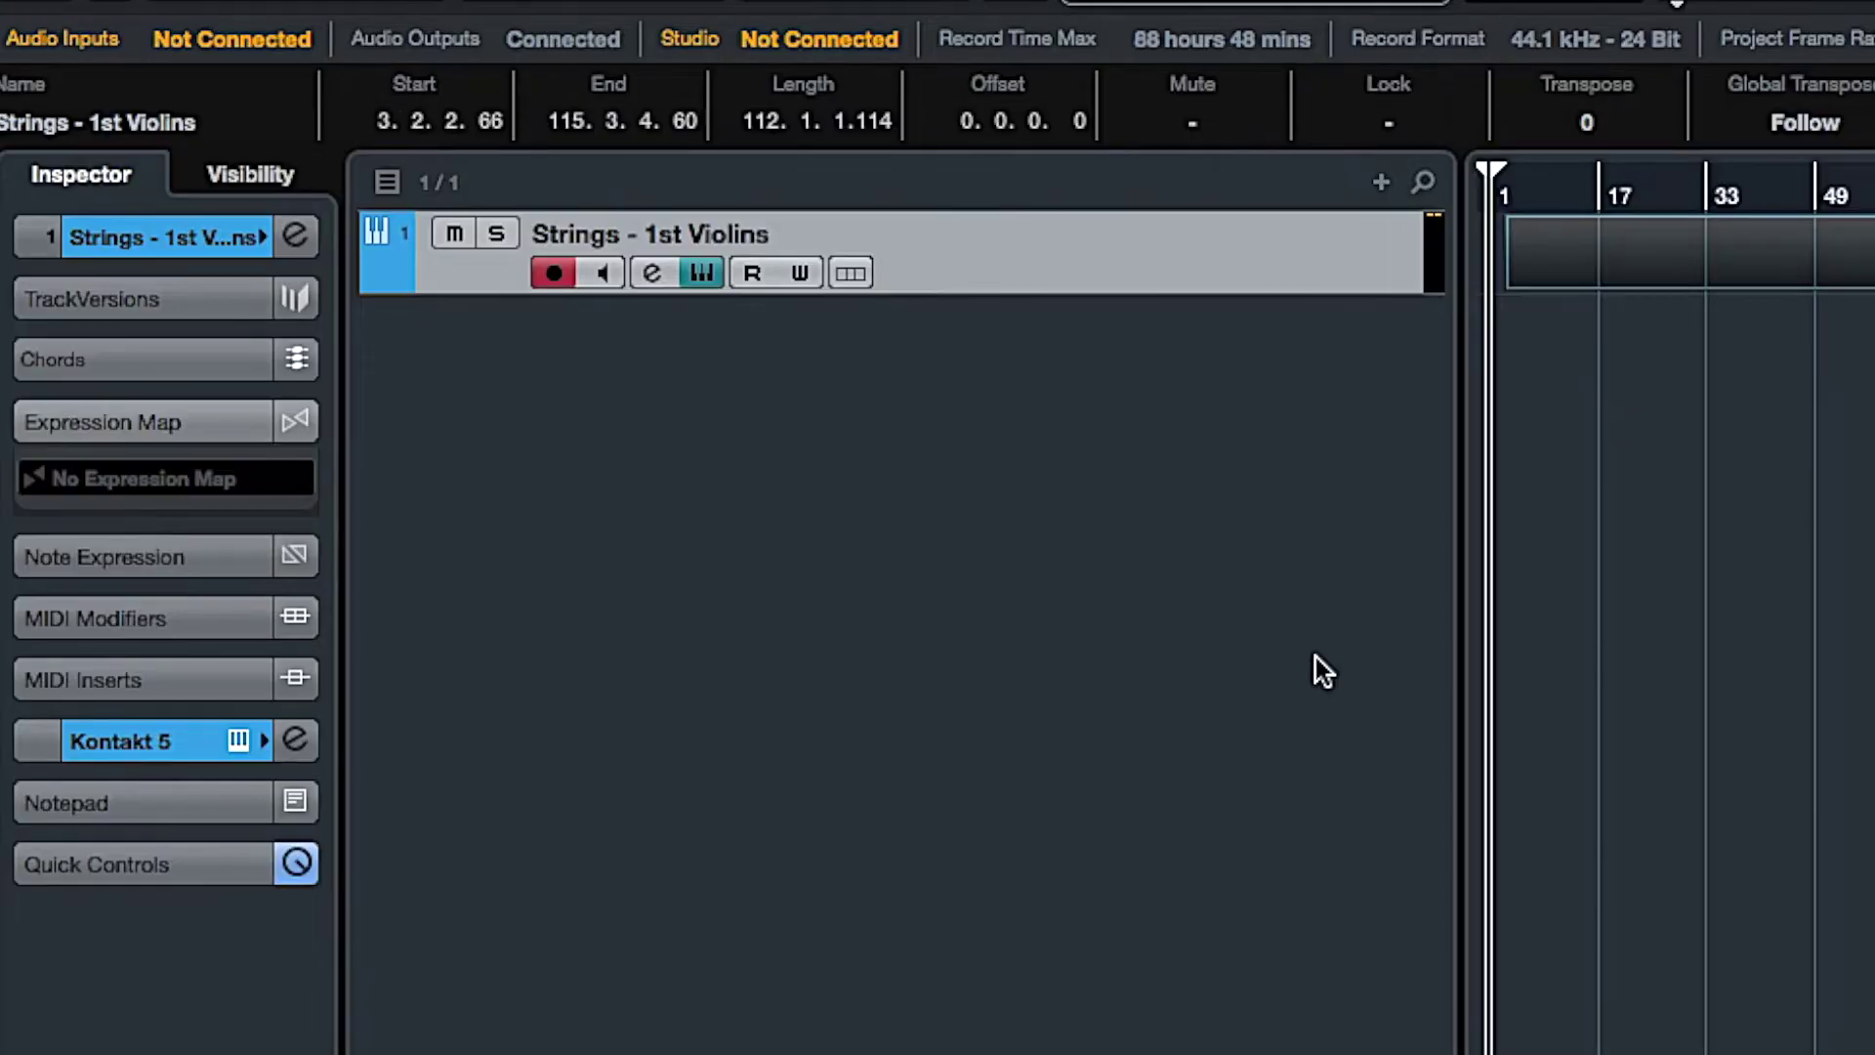
# Step: Open the Strings - 1st Violins MIDI part in the Key Editor and bring up its Expression Map Setup
pyautogui.click(172, 482)
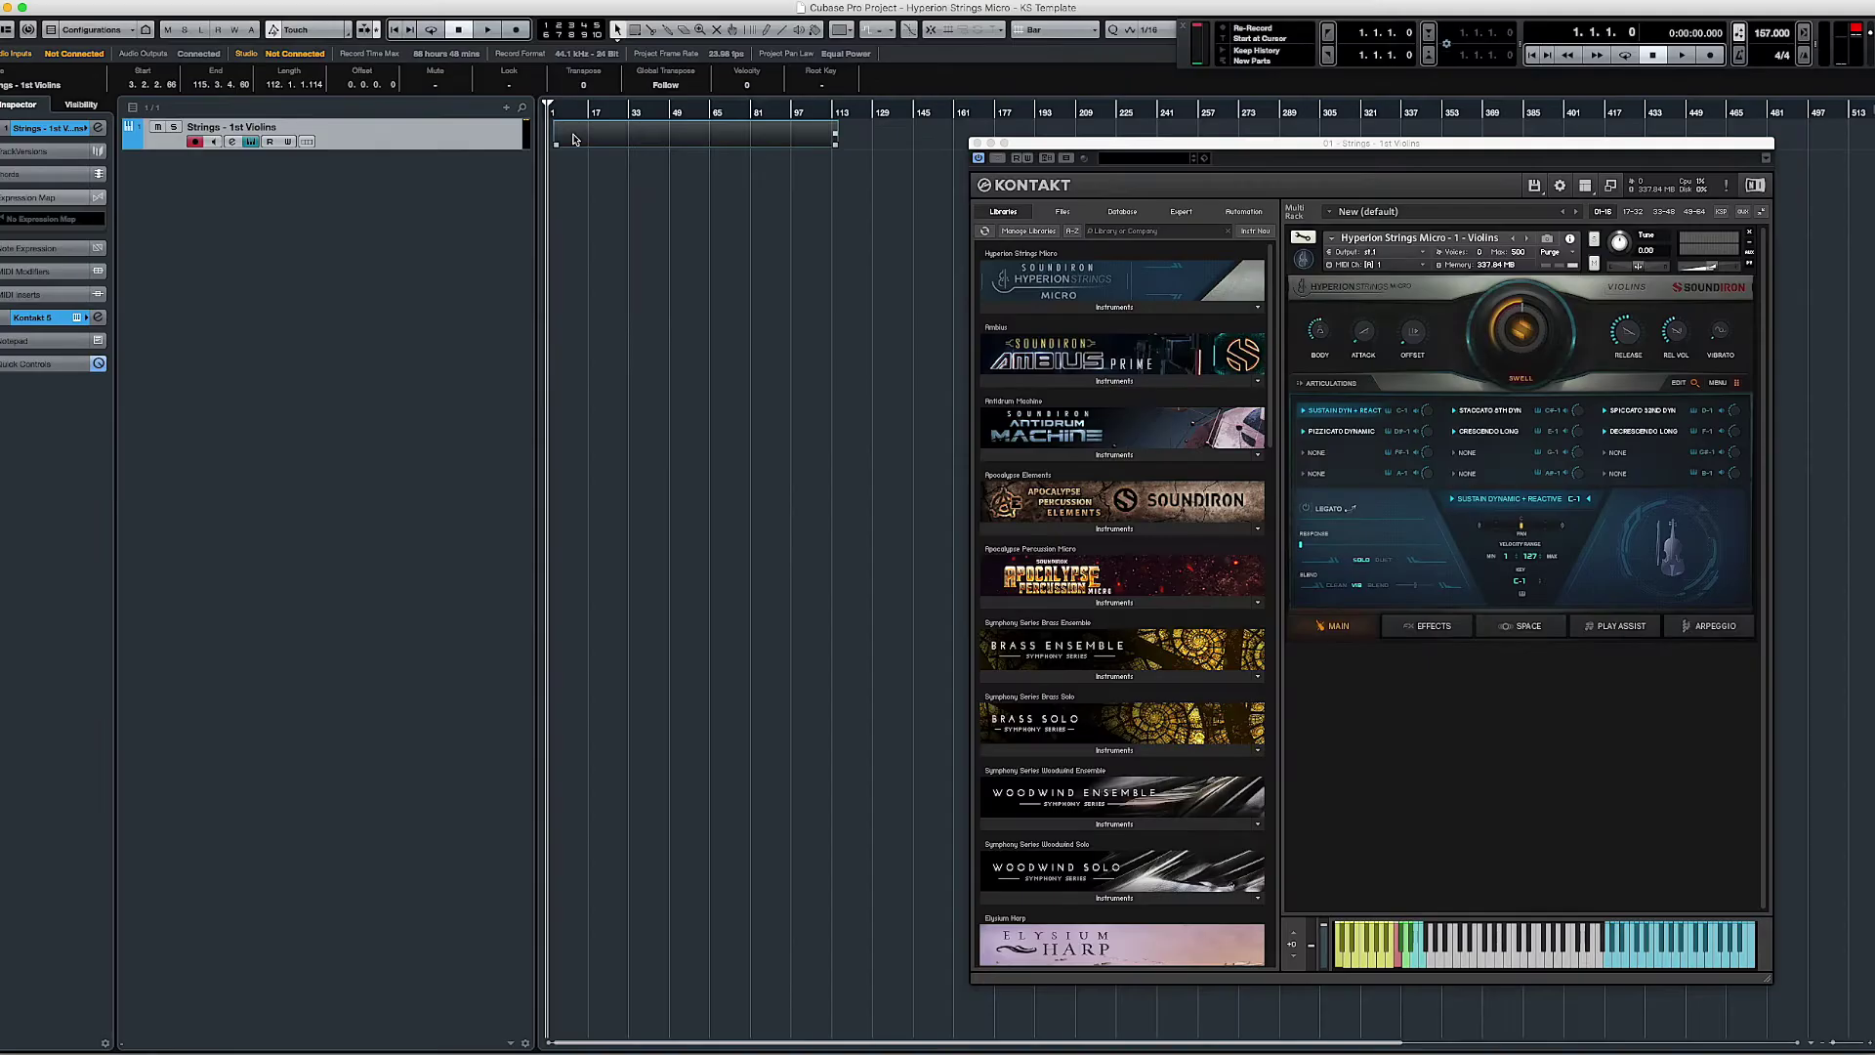
pyautogui.doubleClick(573, 139)
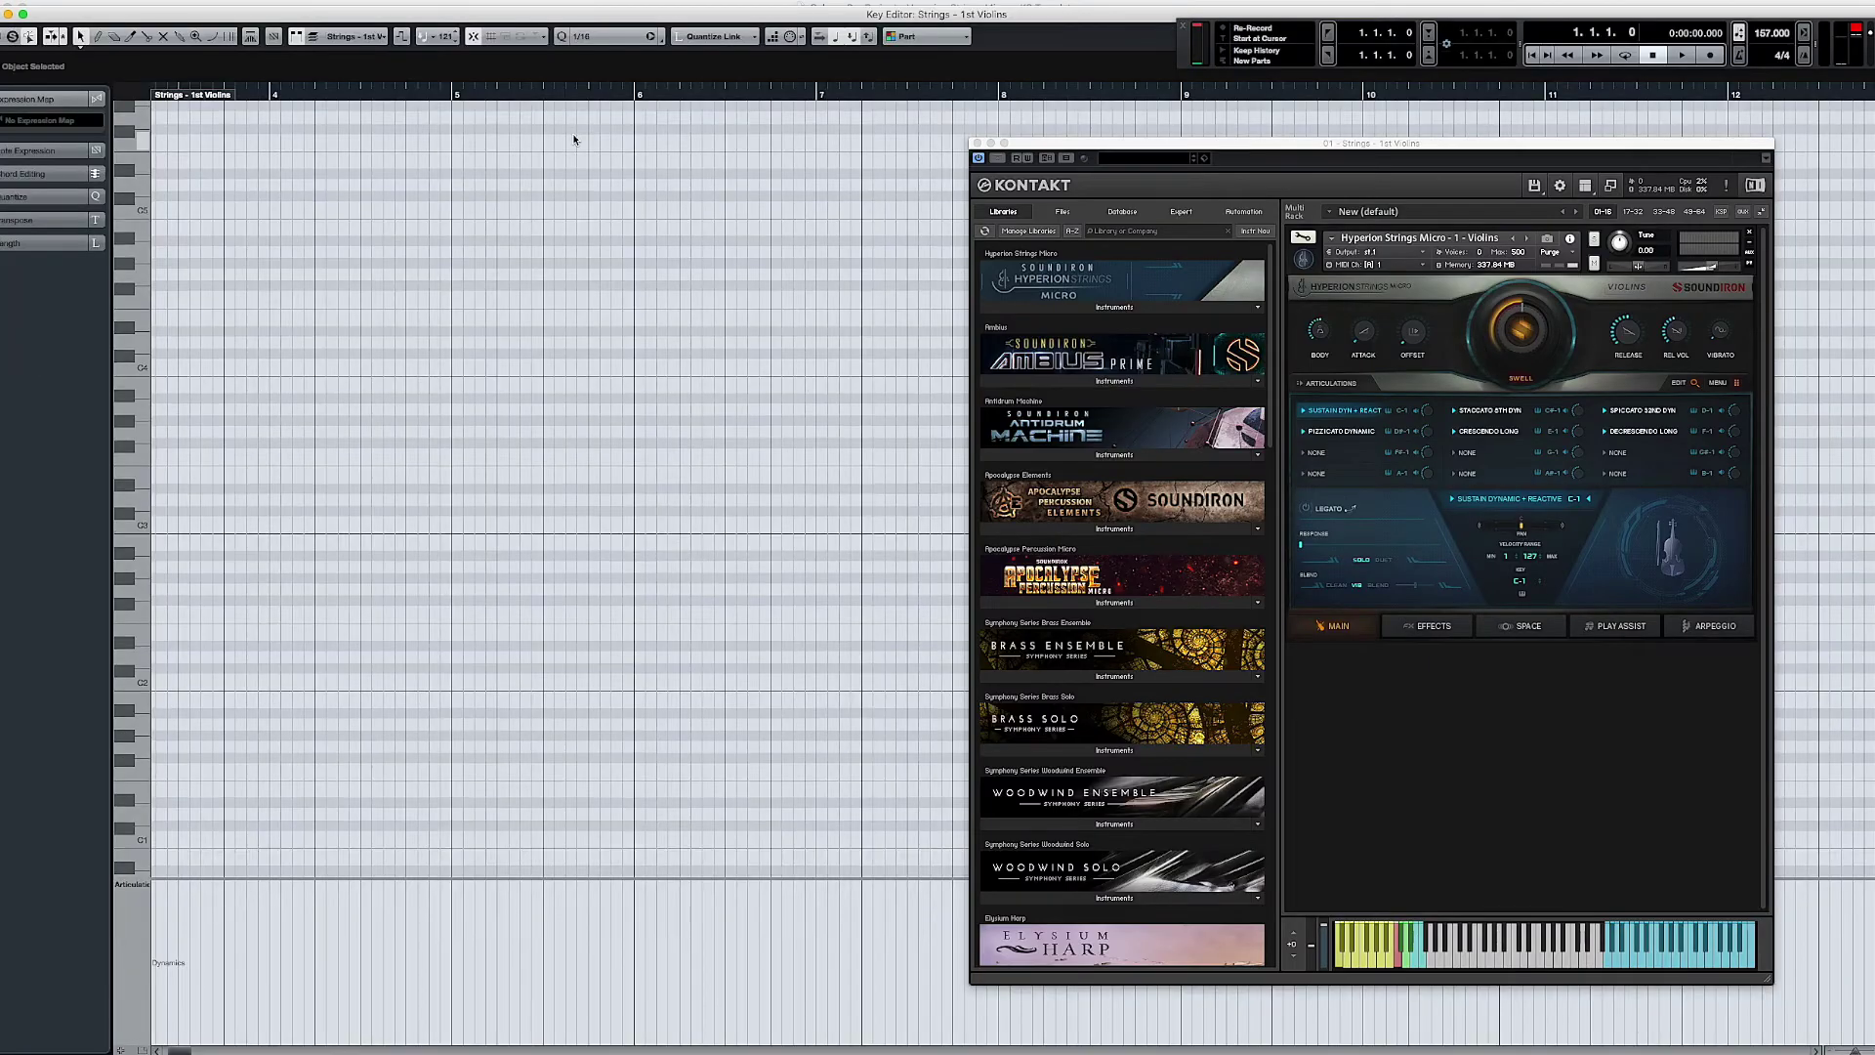
pyautogui.click(29, 121)
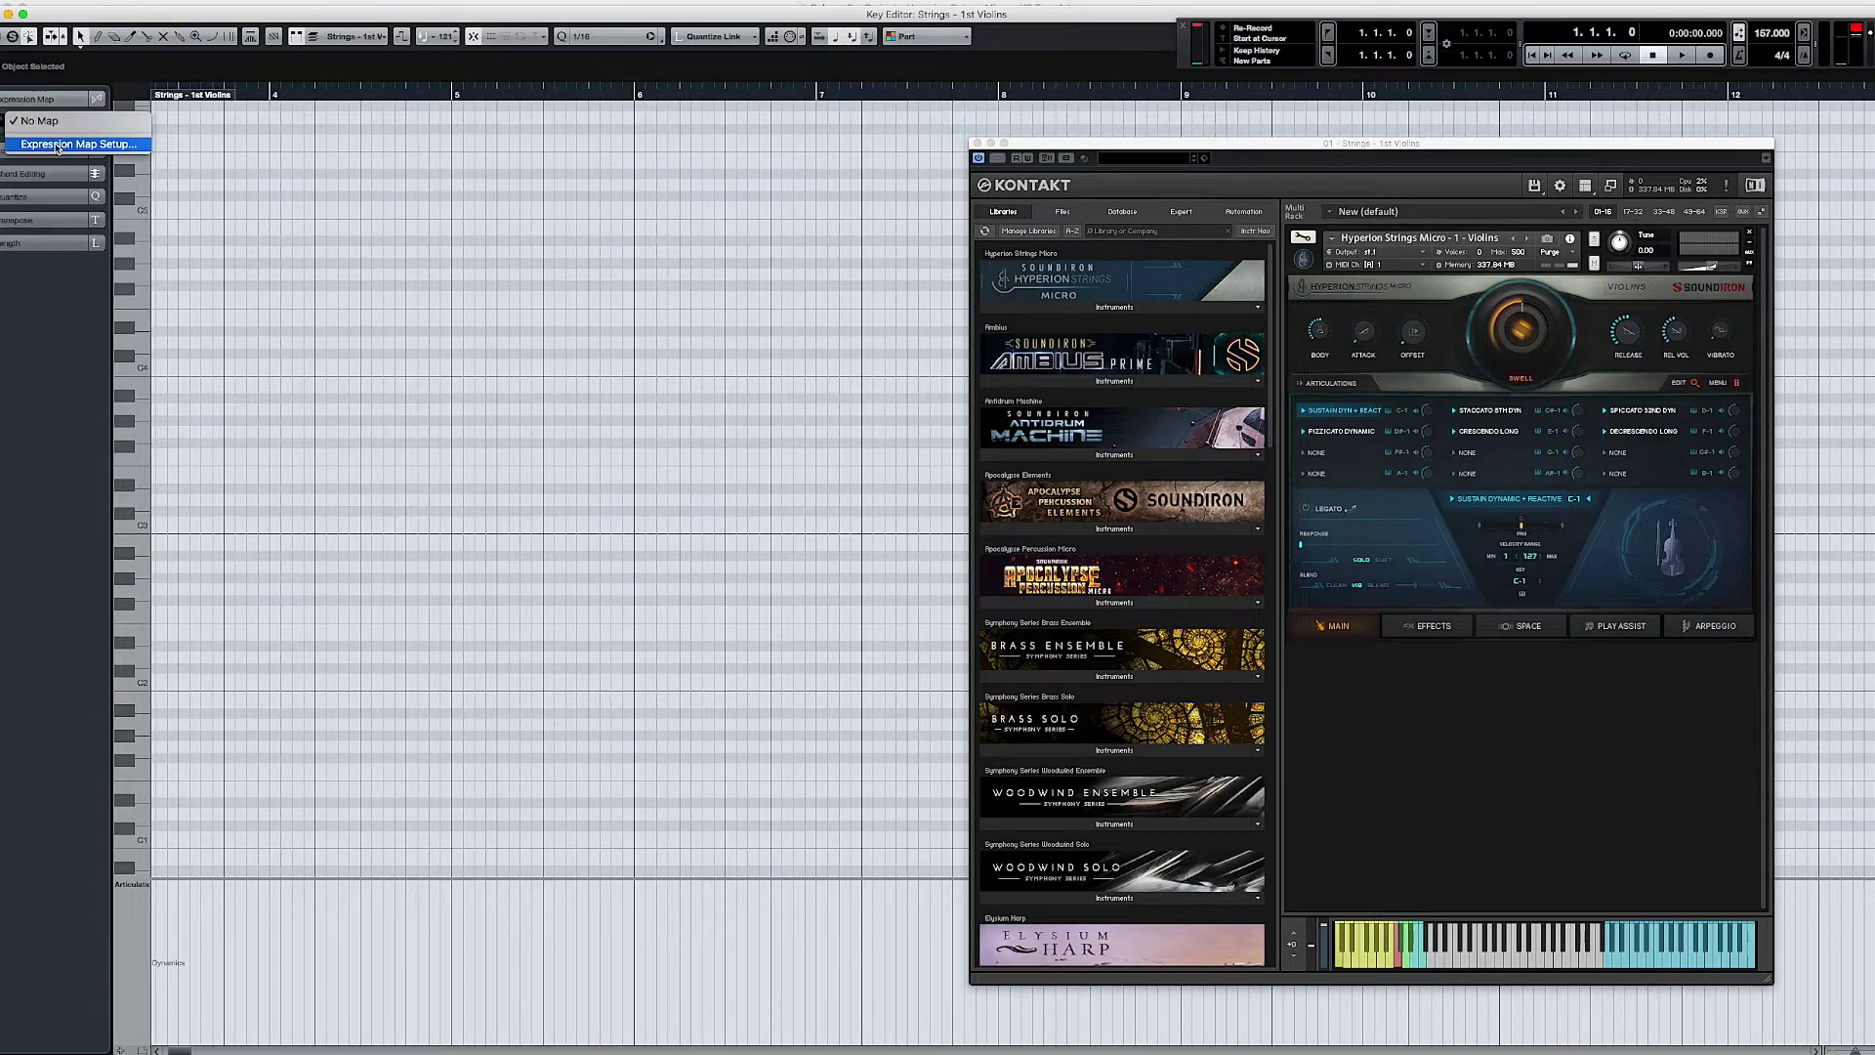
pyautogui.click(56, 145)
# Step: Add a new expression map and name it Hyperion Strings Micro
pyautogui.click(78, 299)
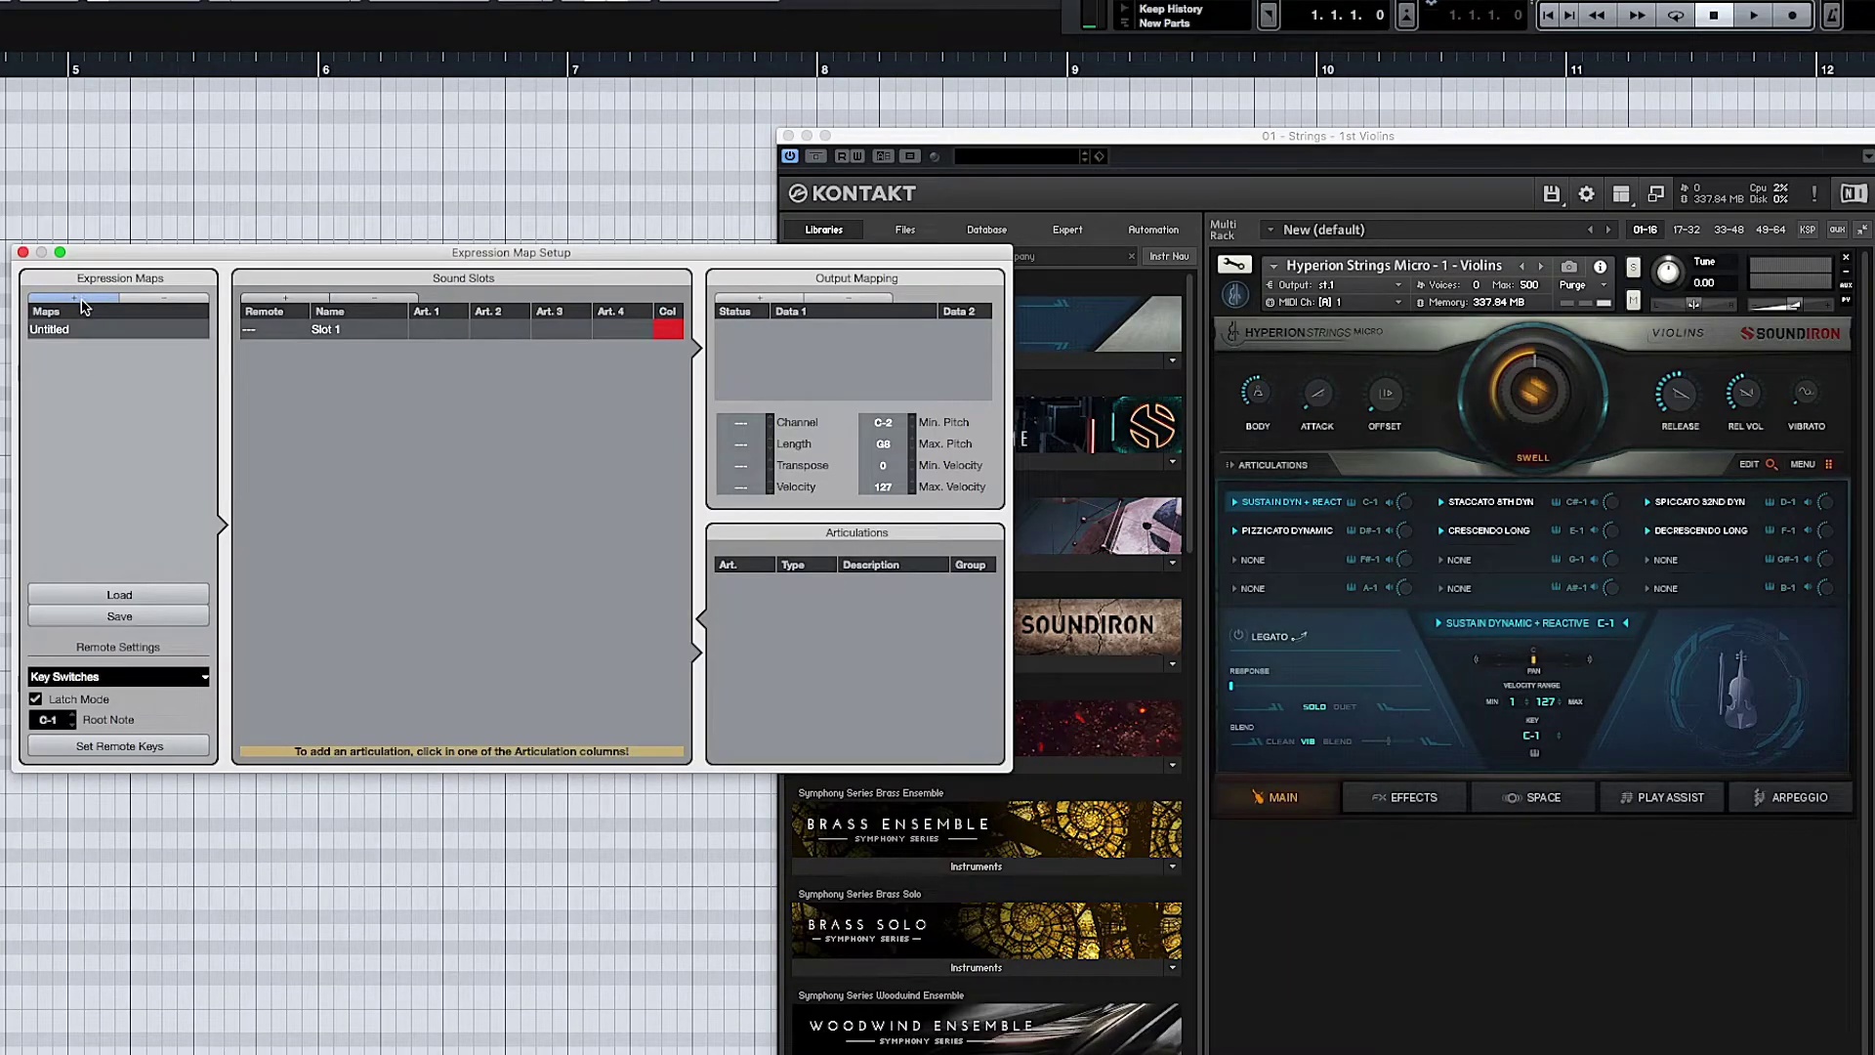
pyautogui.doubleClick(54, 330)
pyautogui.write('Hyperion Strings Micro')
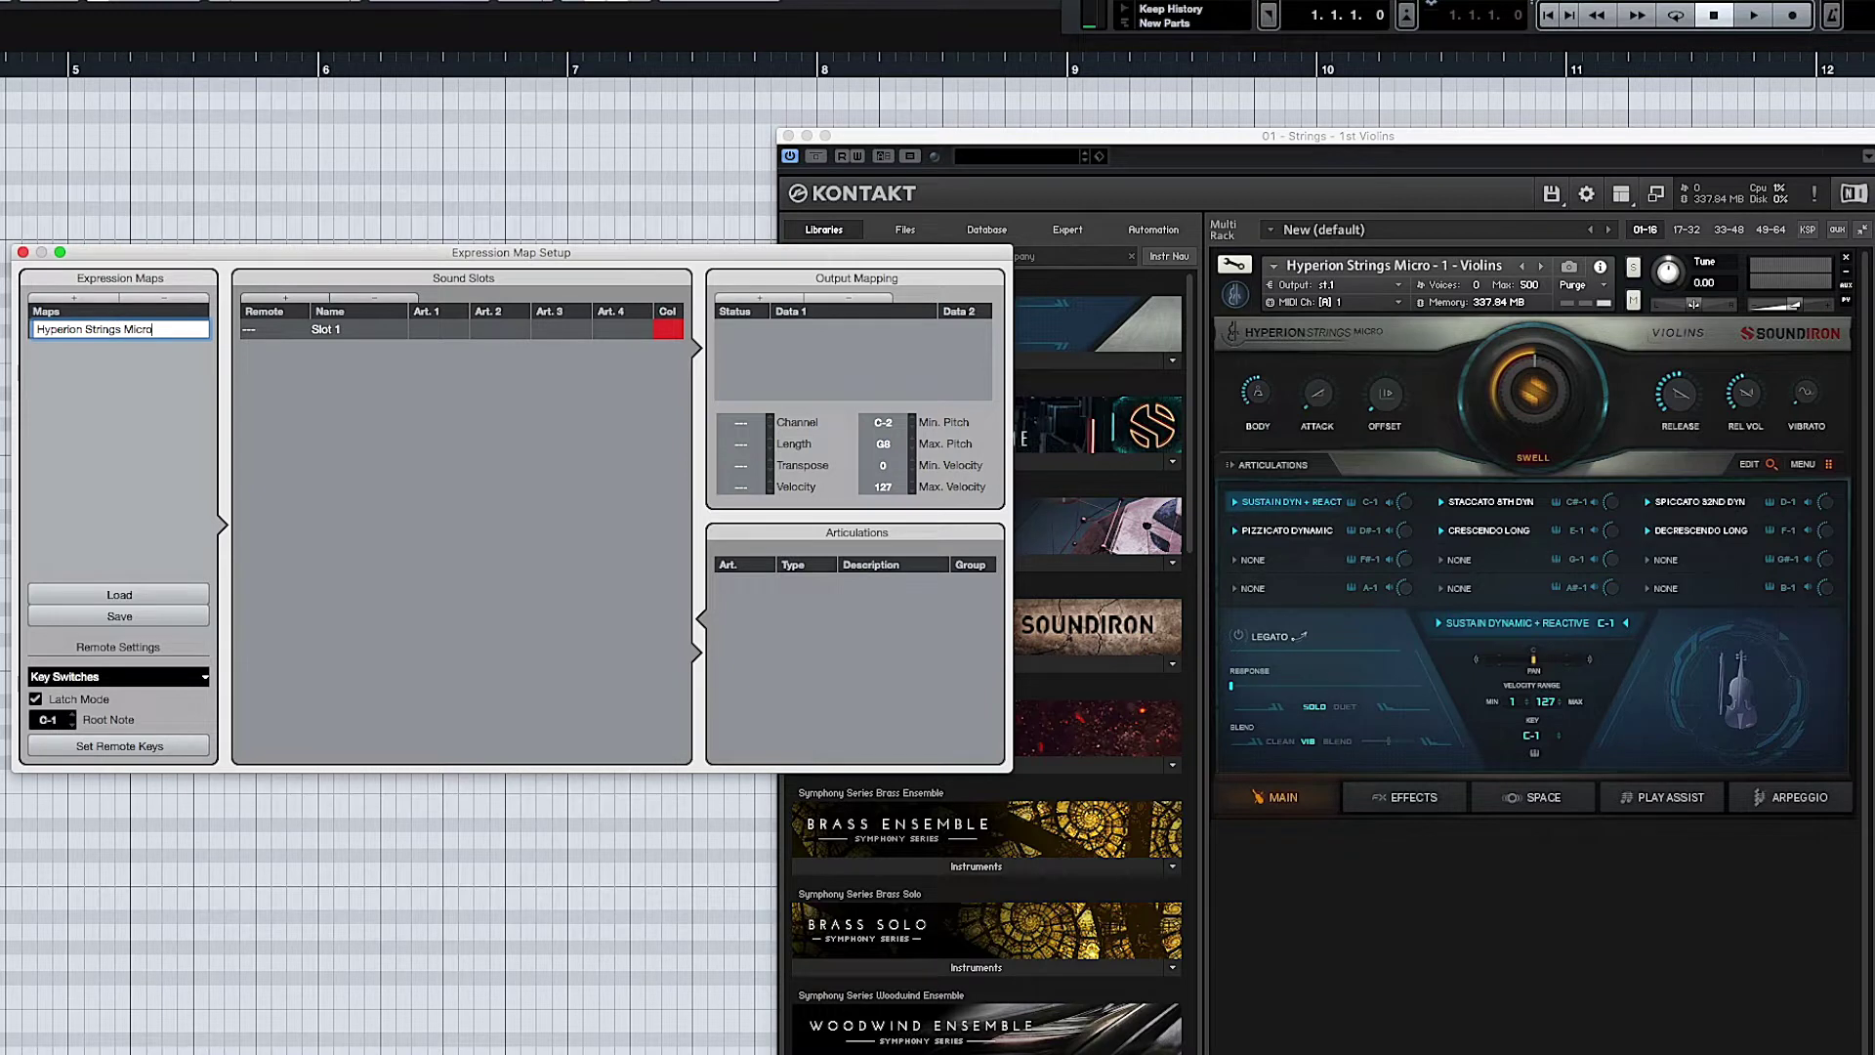
pyautogui.press('Return')
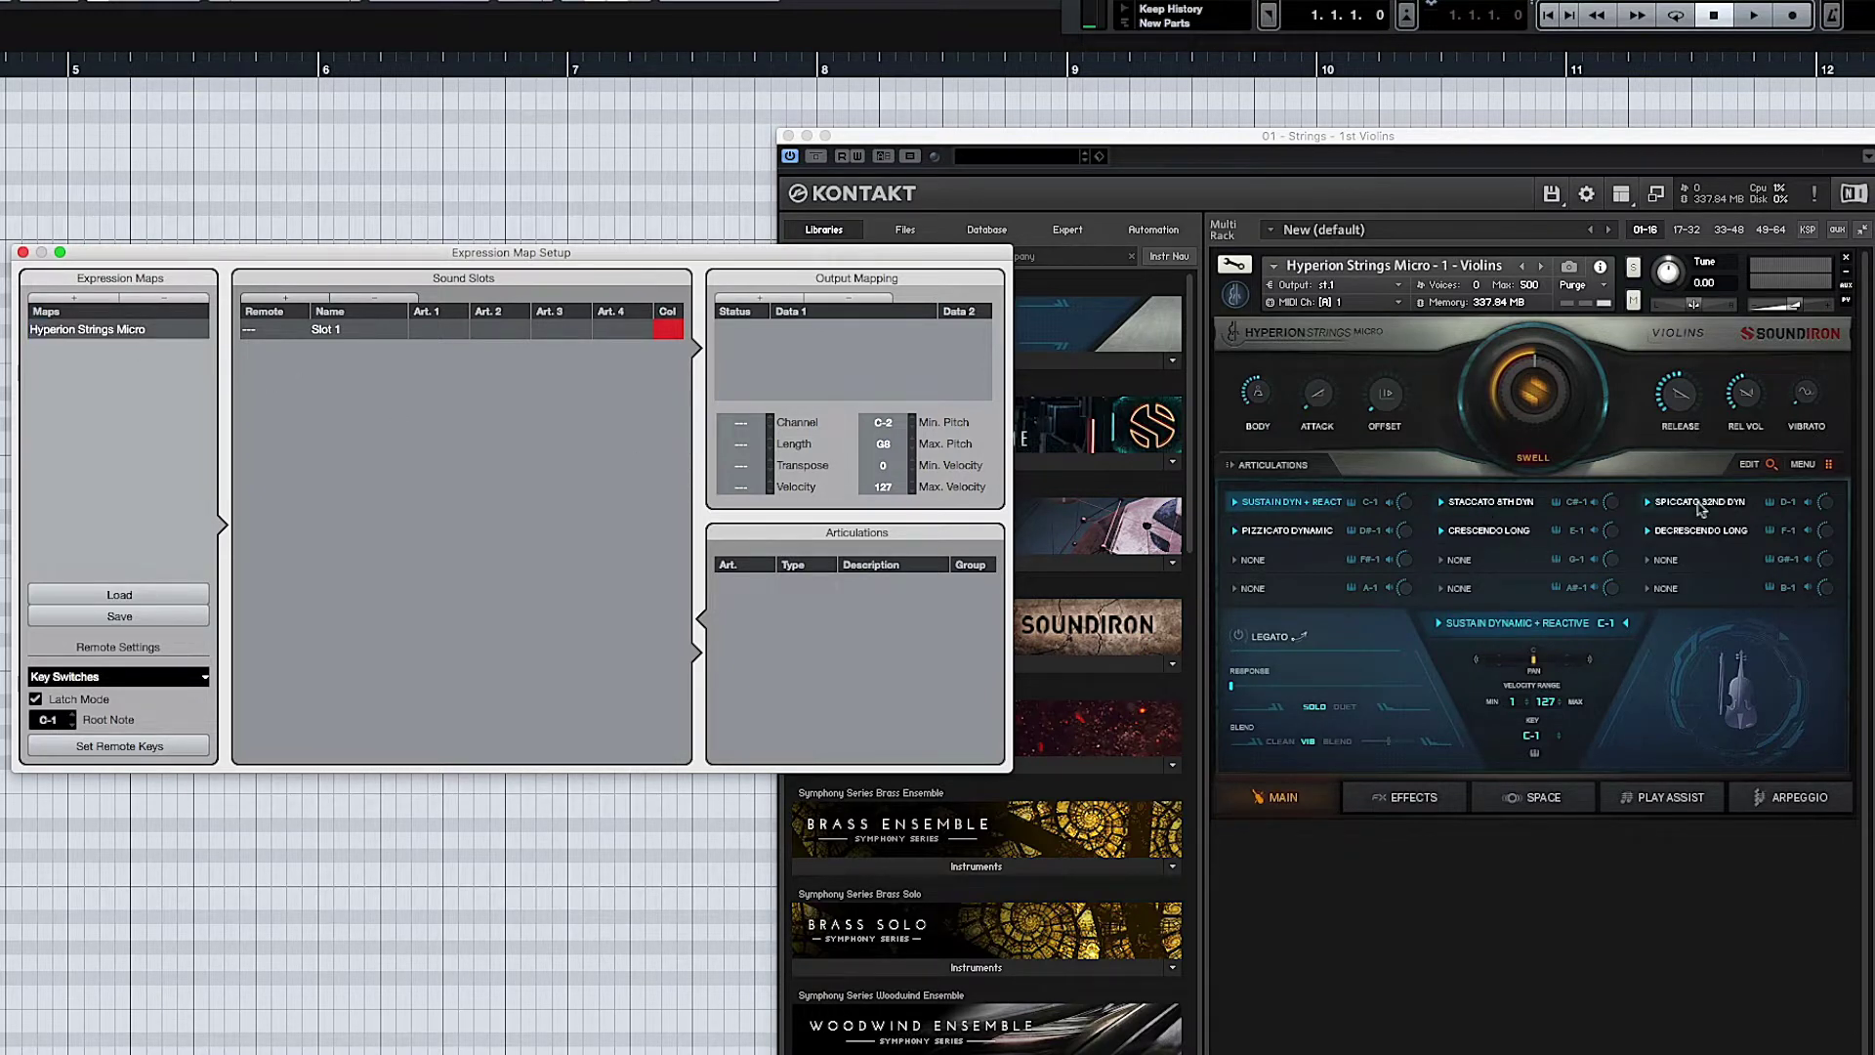
# Step: Add five more sound slots to the Hyperion Strings Micro map, up to Slot 6
pyautogui.click(283, 298)
pyautogui.click(283, 298)
pyautogui.click(283, 298)
pyautogui.click(284, 297)
pyautogui.click(284, 298)
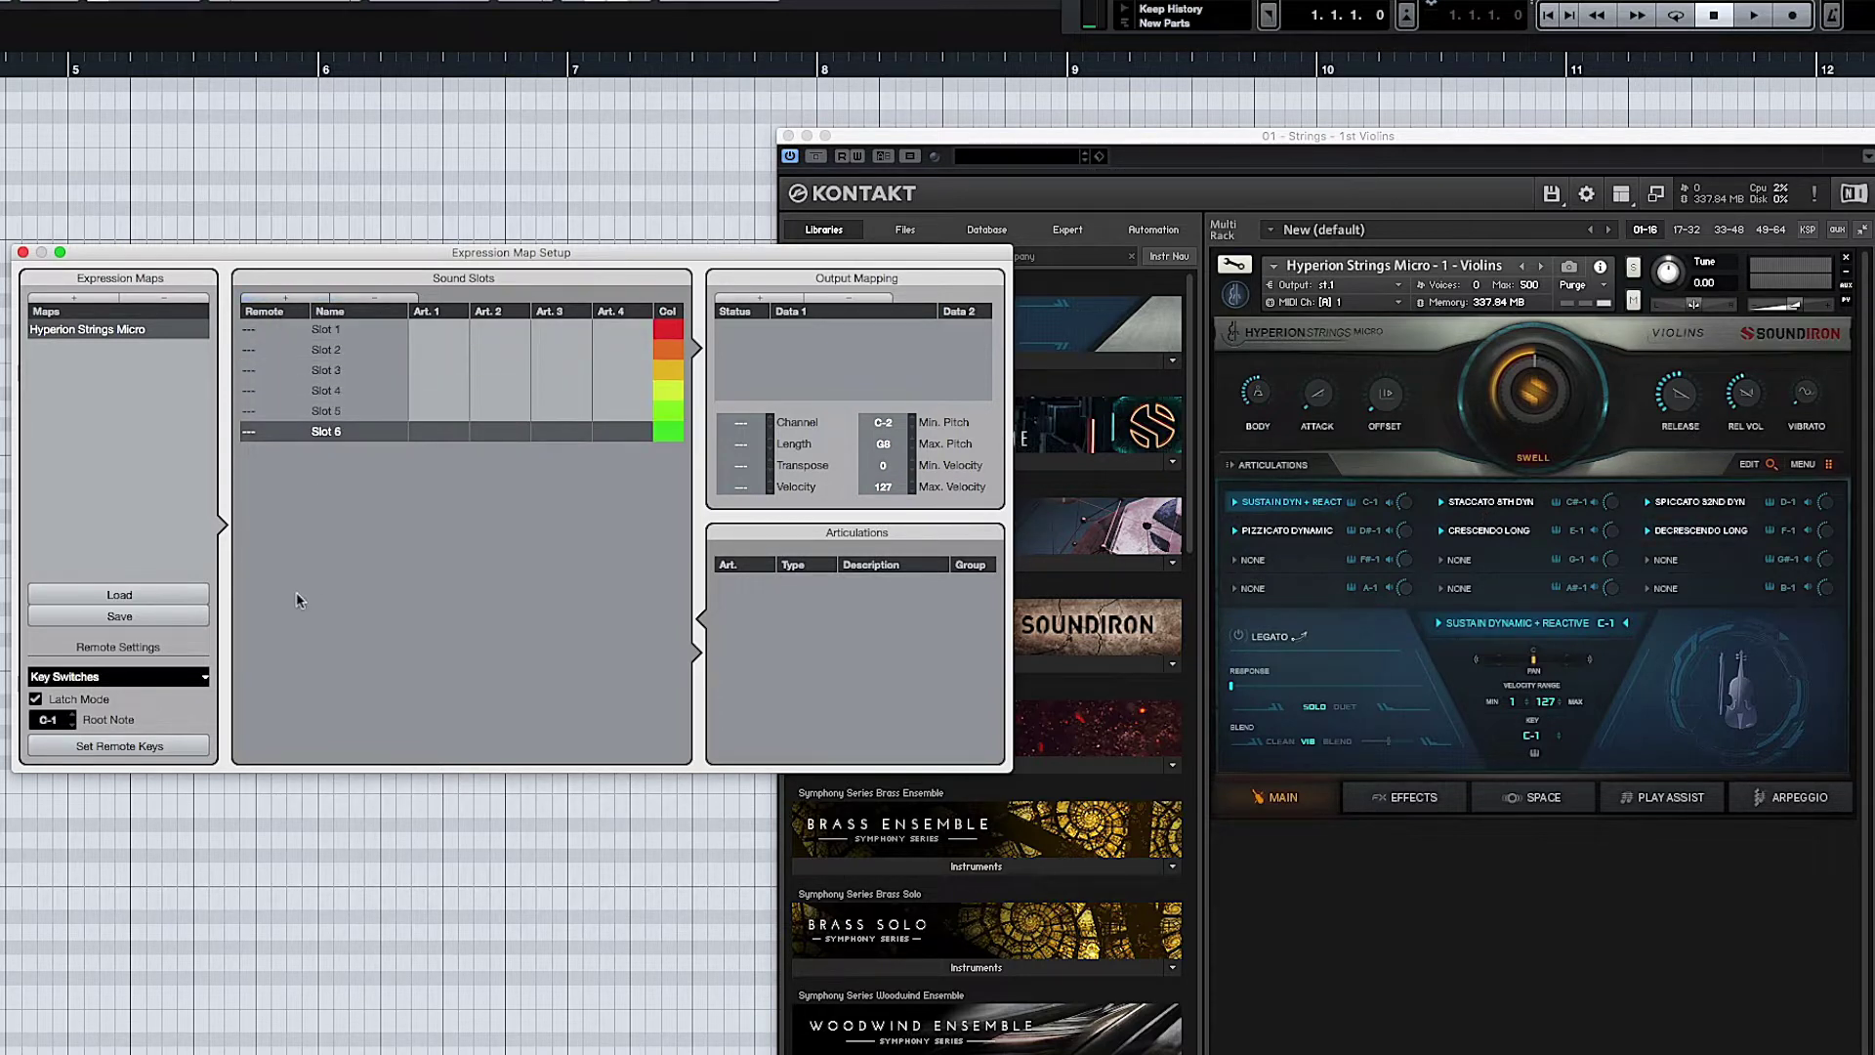
# Step: Assign remote keys to all sound slots with start key C-1 and chromatic key mapping
pyautogui.click(256, 328)
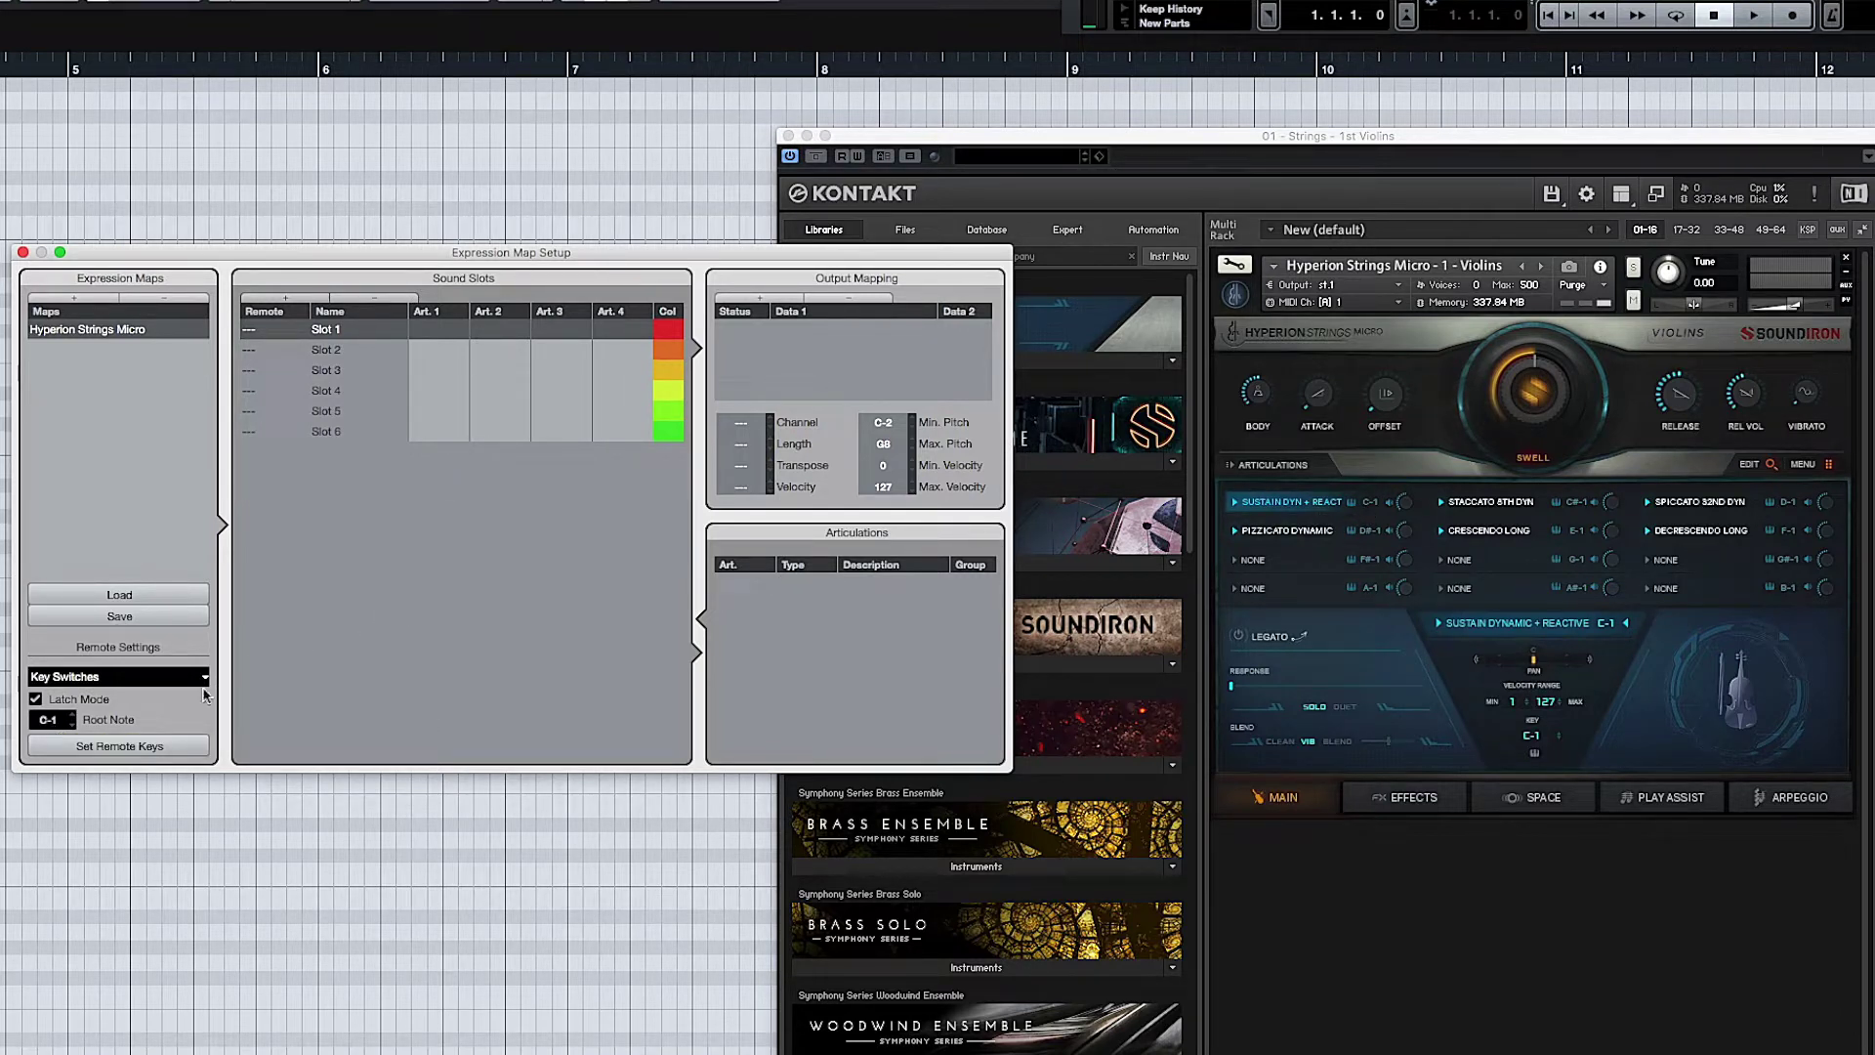
pyautogui.click(121, 747)
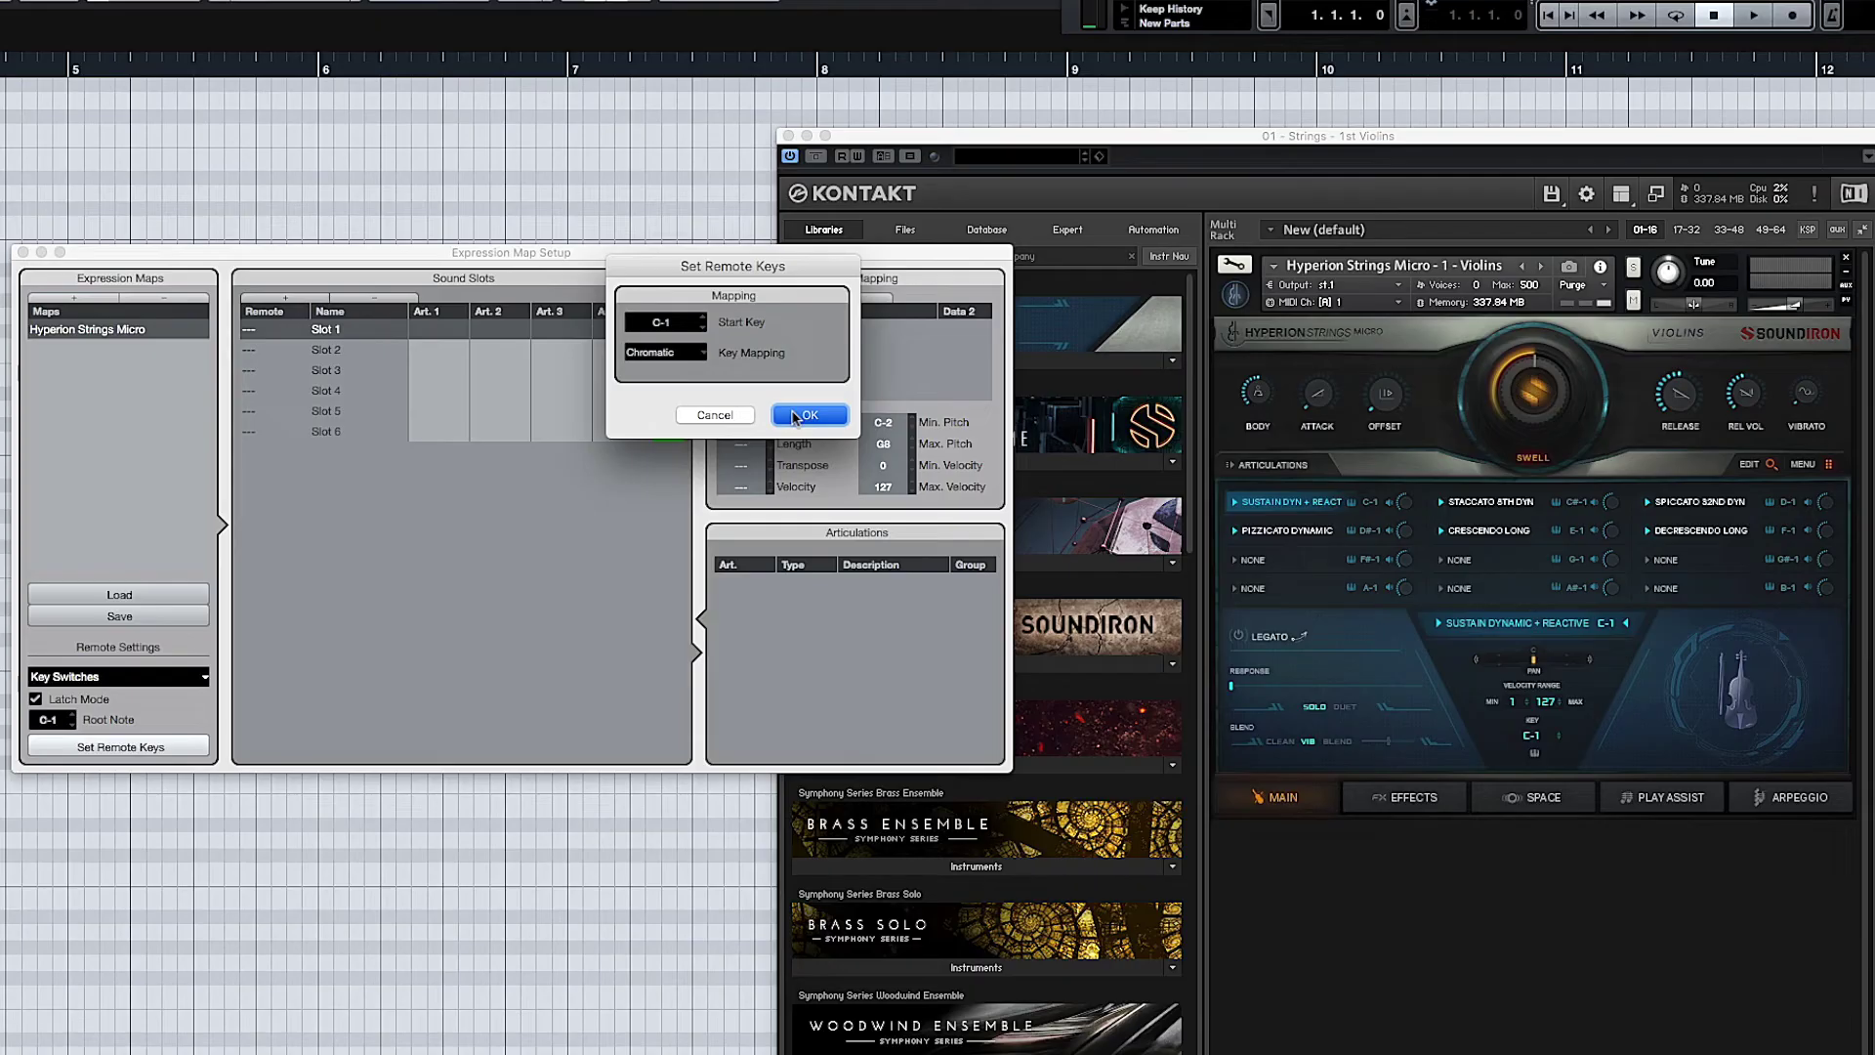
pyautogui.click(796, 418)
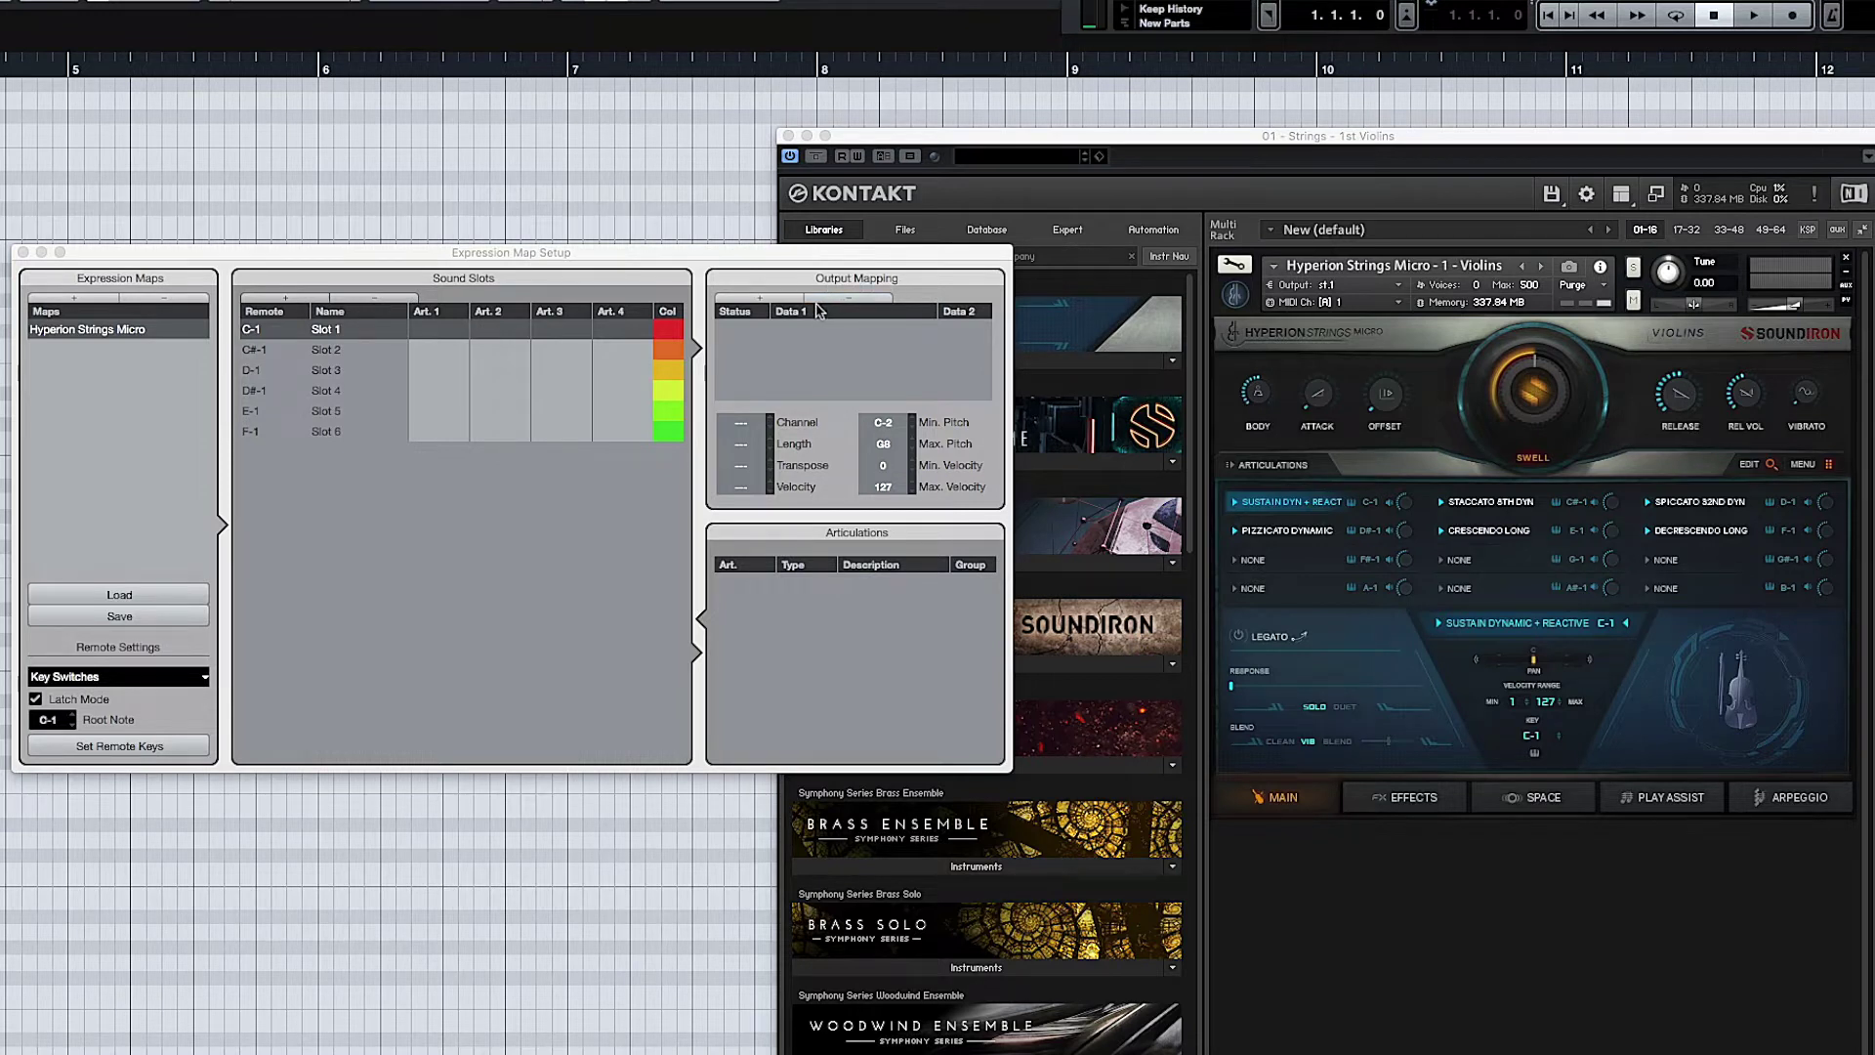
# Step: Add a Note-On output mapping to Slot 1 with note C-1 and to Slot 2 with note C#-1
pyautogui.click(763, 303)
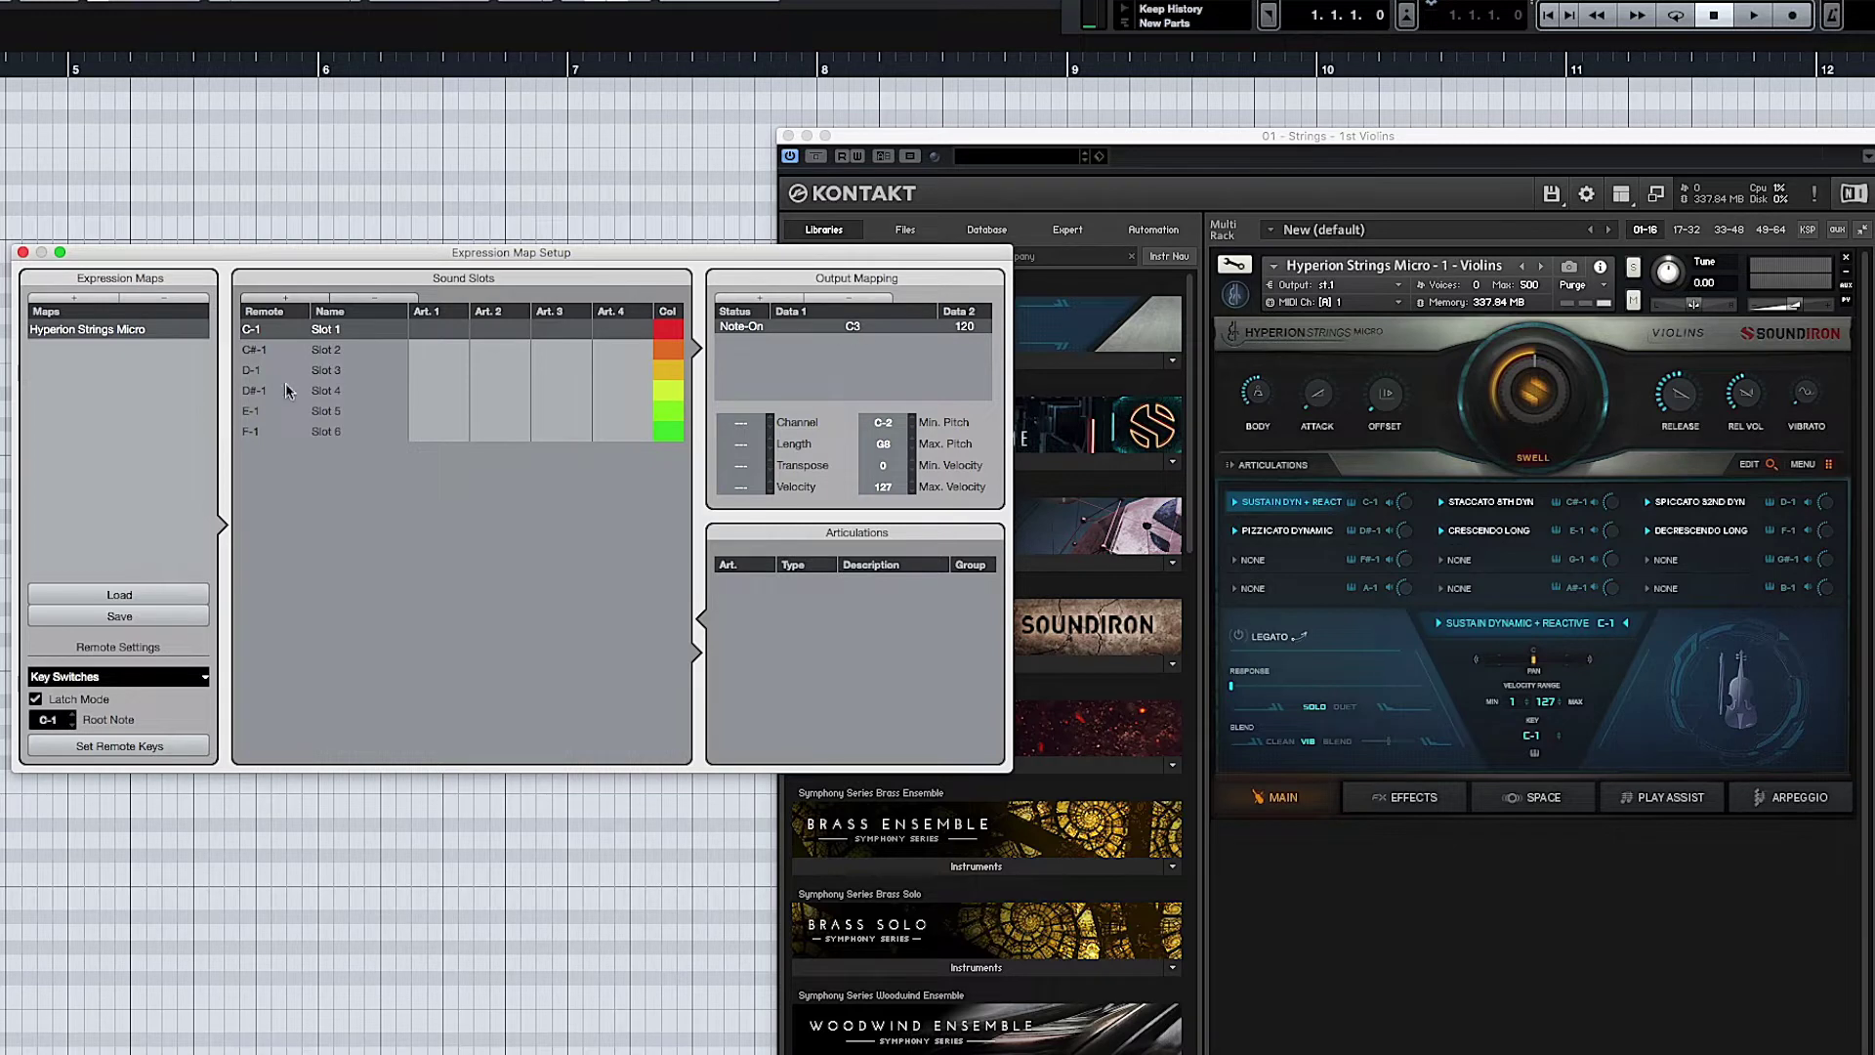
pyautogui.doubleClick(251, 329)
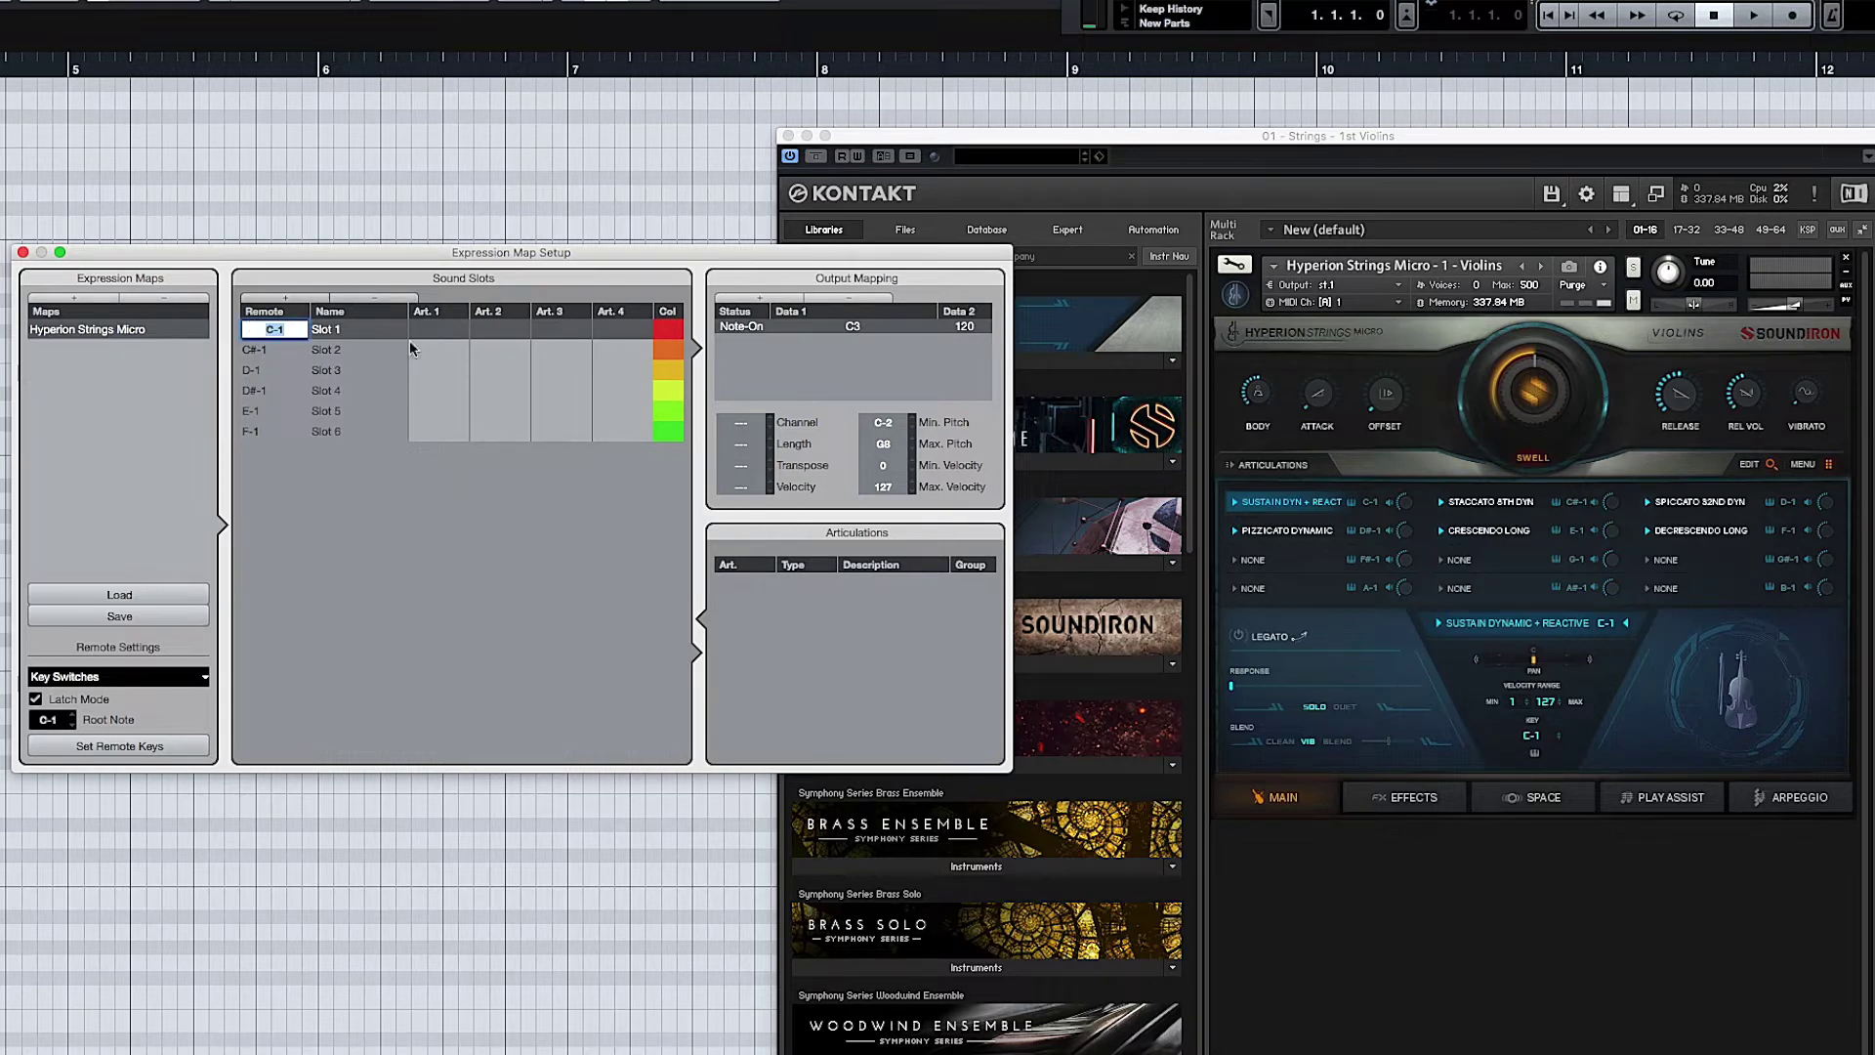
pyautogui.doubleClick(852, 328)
pyautogui.write('C-1')
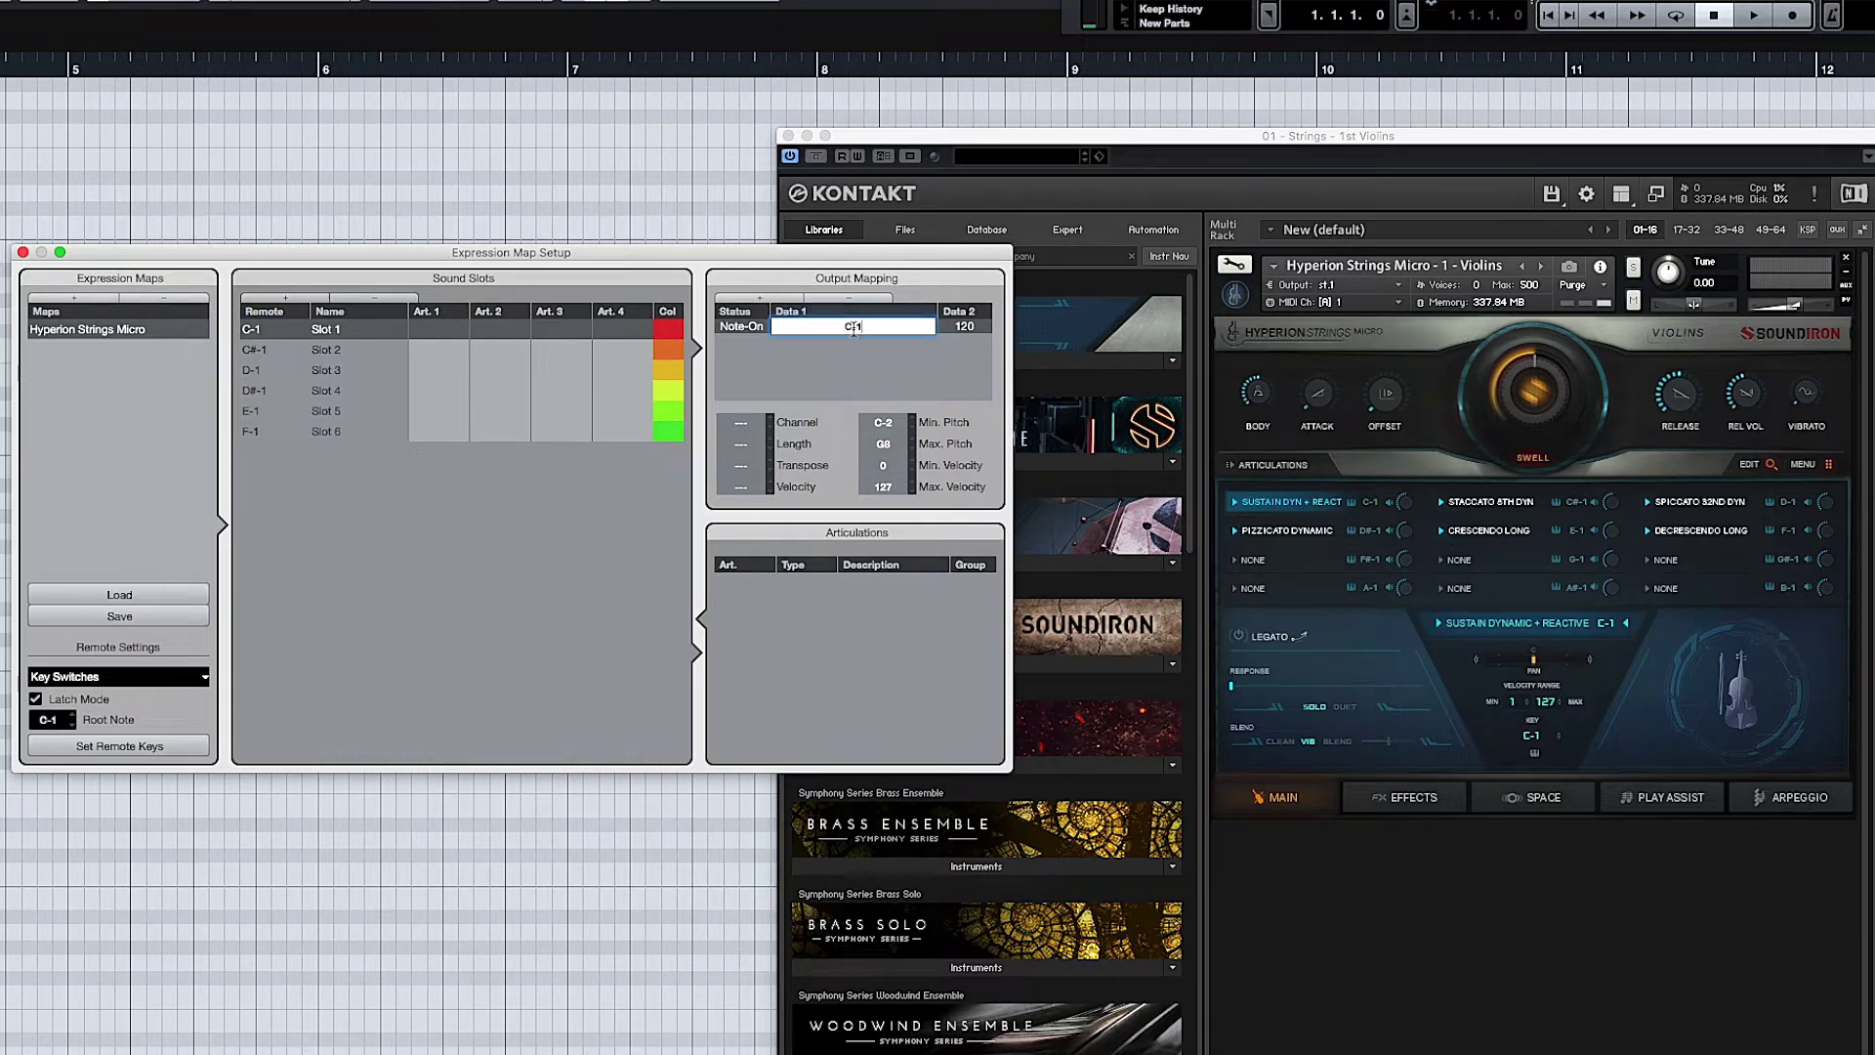
pyautogui.doubleClick(252, 348)
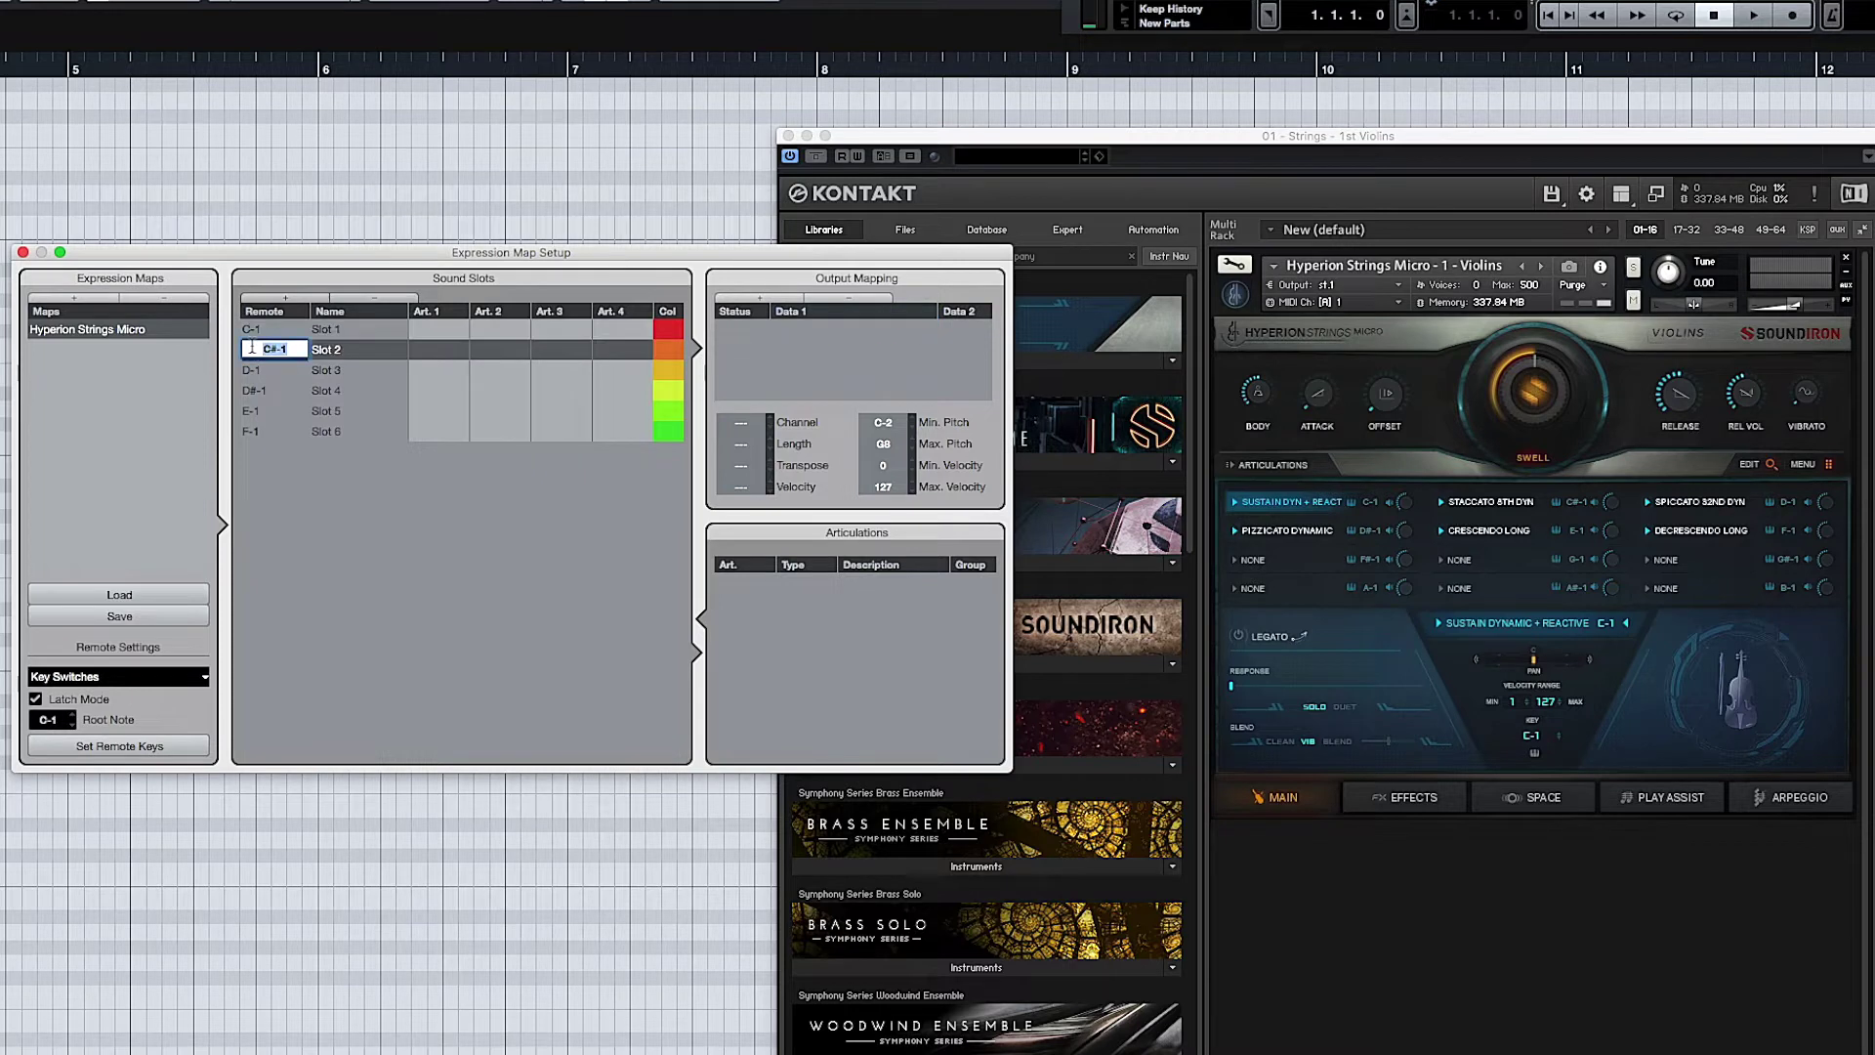
pyautogui.click(760, 297)
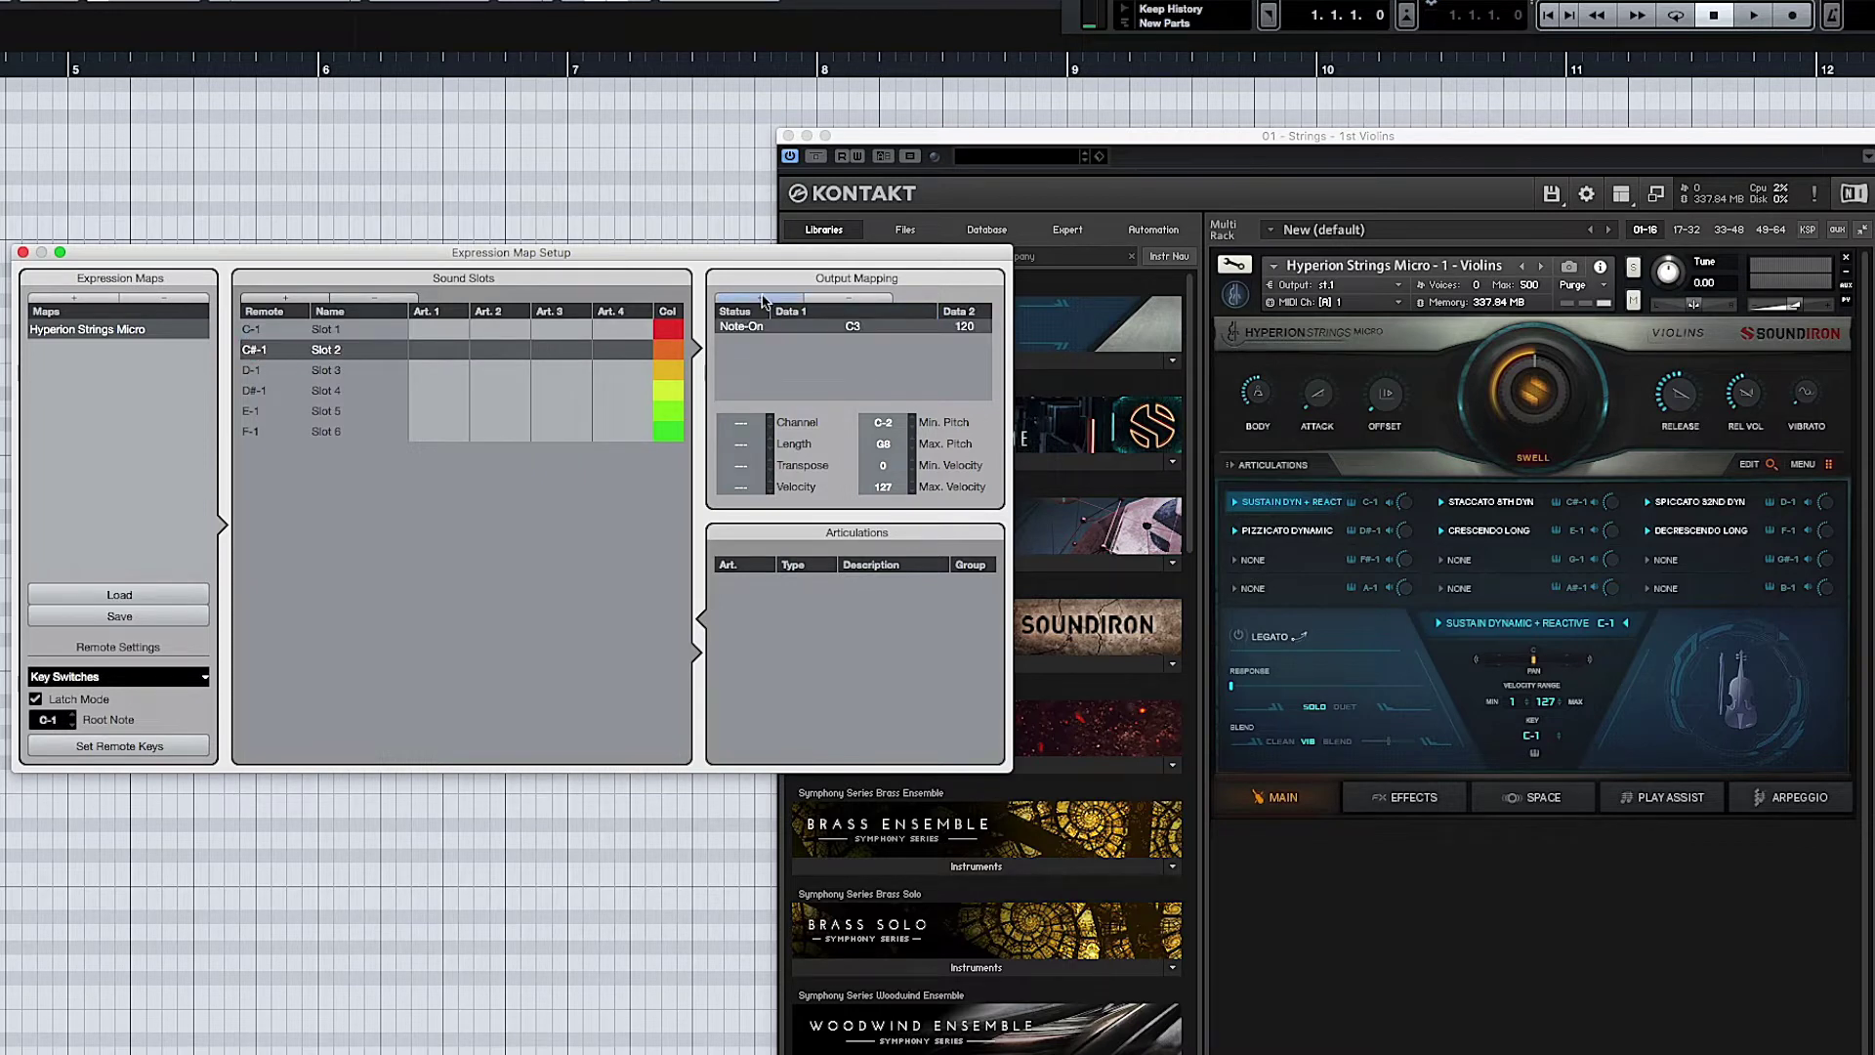
pyautogui.doubleClick(853, 329)
# Step: Add a Note-On output mapping to Slot 3 with note D-1 and to Slot 4 with note D#-1
pyautogui.doubleClick(256, 369)
pyautogui.click(800, 296)
pyautogui.doubleClick(853, 328)
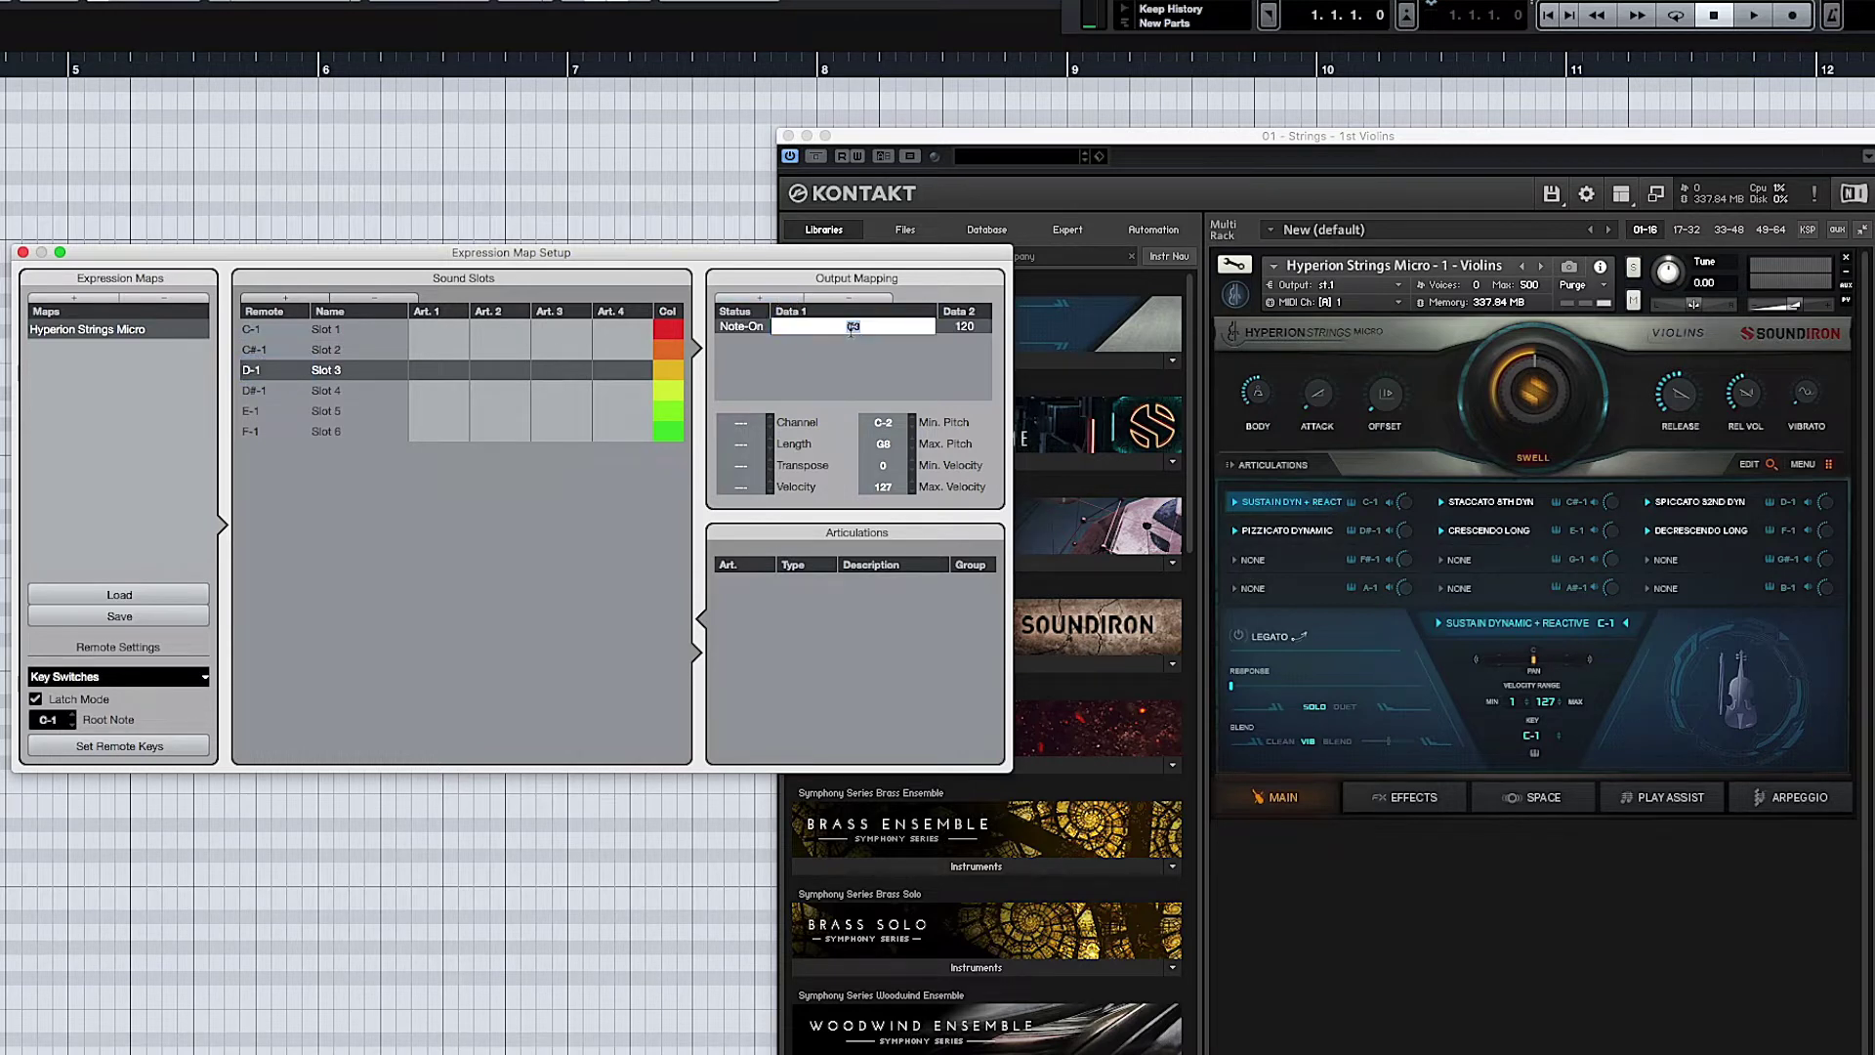
pyautogui.write('D-1')
pyautogui.doubleClick(250, 390)
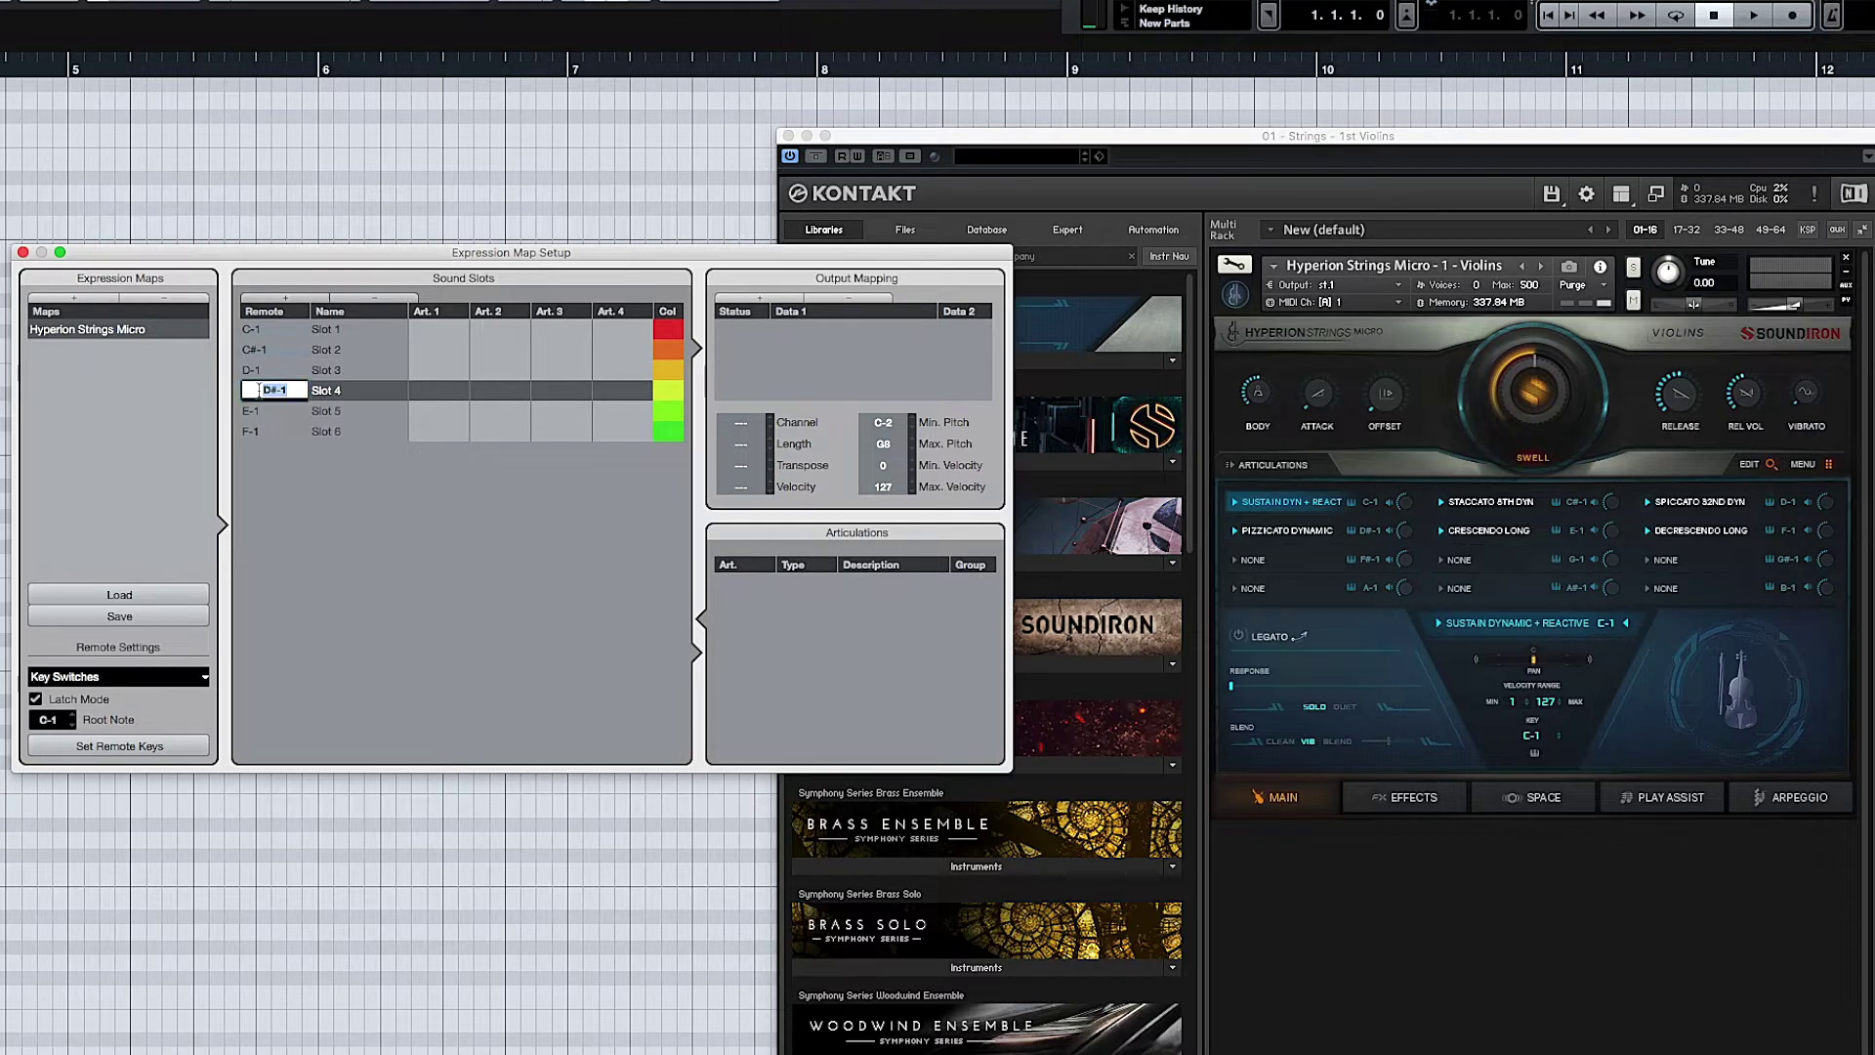
pyautogui.click(761, 297)
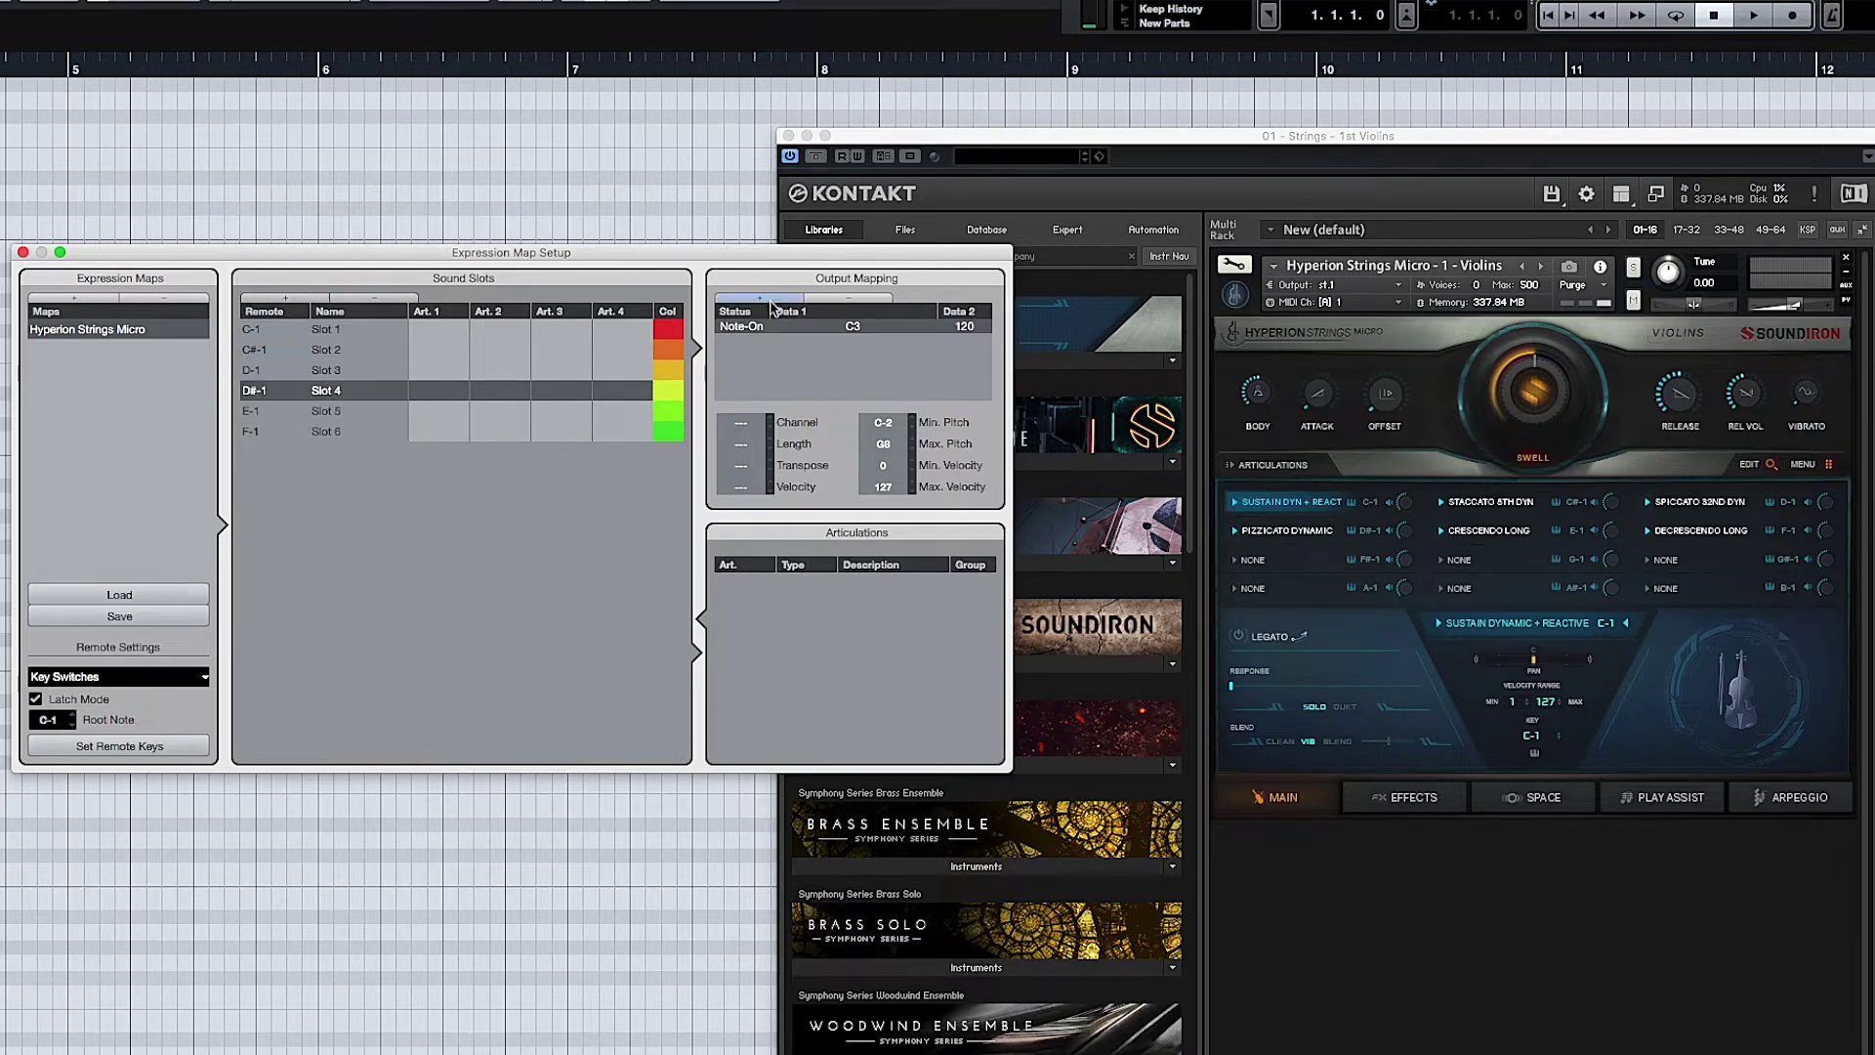
pyautogui.doubleClick(846, 328)
pyautogui.write('D#-1')
# Step: Add a Note-On output mapping to Slot 5 with note E-1 and to Slot 6 with note F-1
pyautogui.doubleClick(251, 412)
pyautogui.click(761, 297)
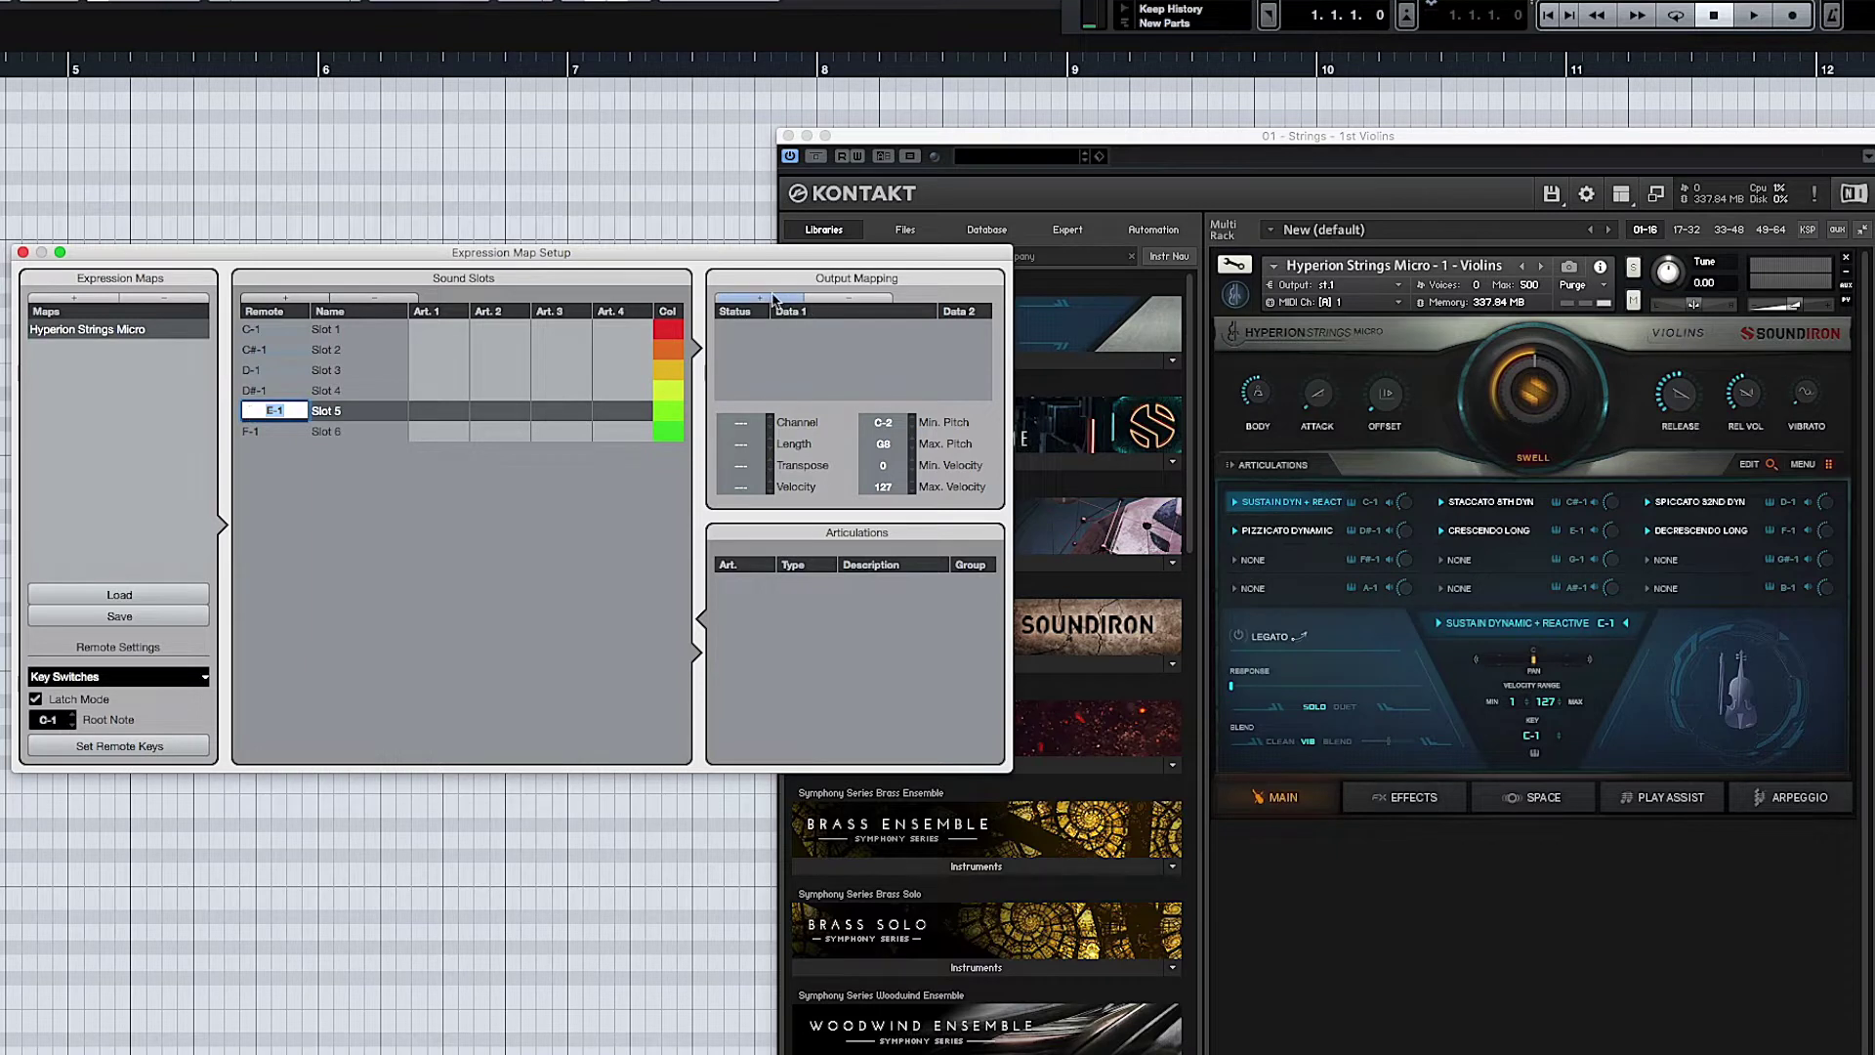
pyautogui.doubleClick(867, 328)
pyautogui.write('E-1')
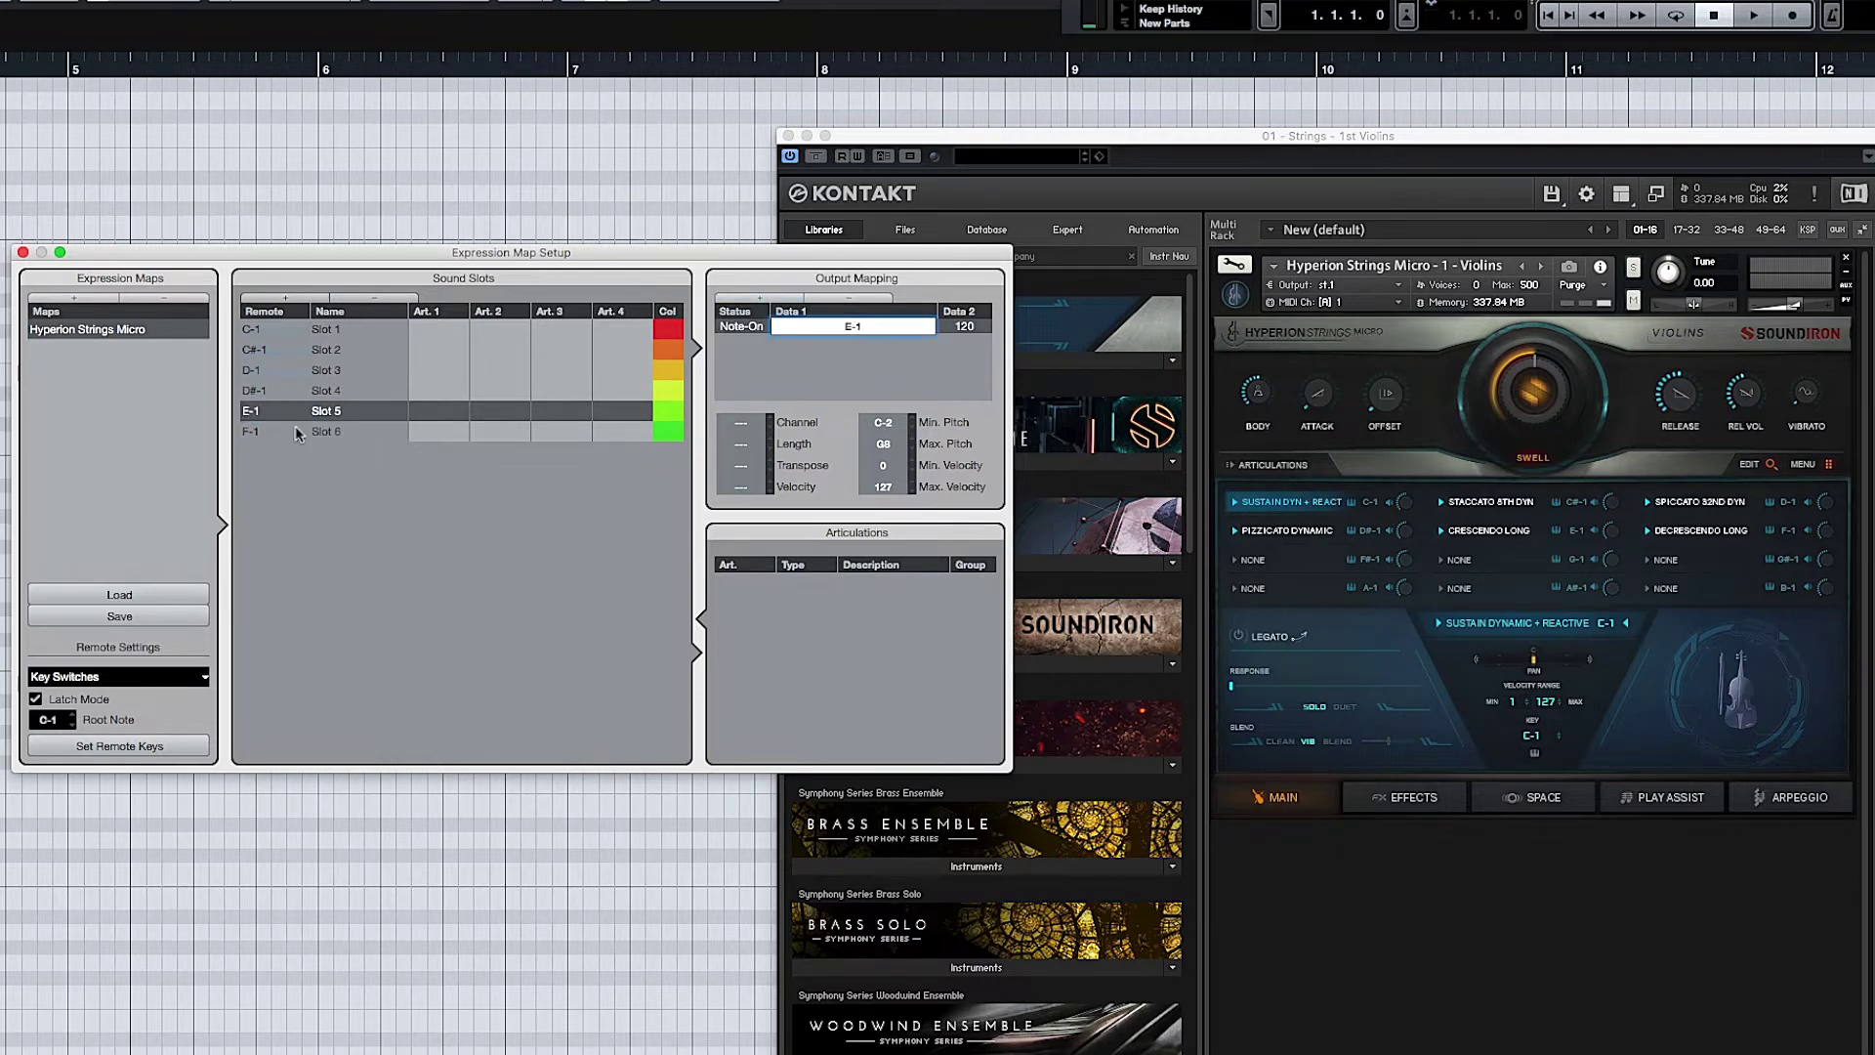
pyautogui.doubleClick(249, 430)
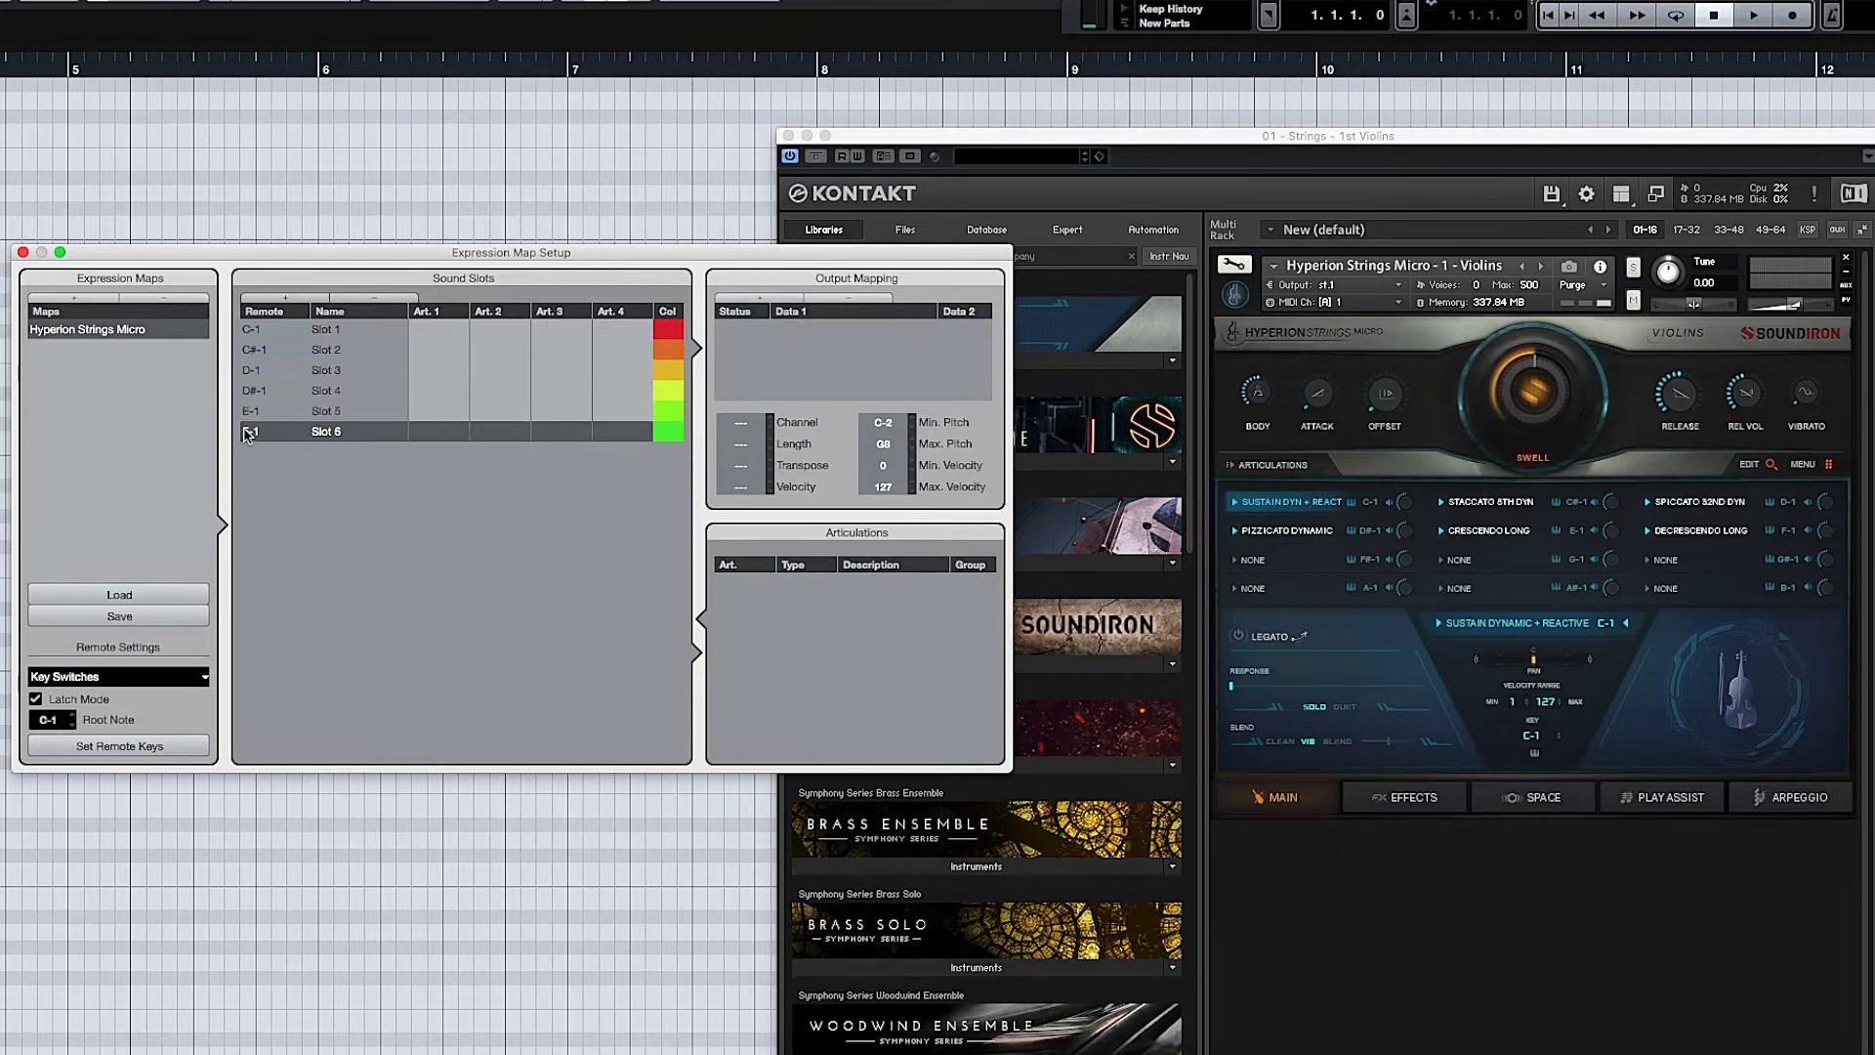
pyautogui.click(761, 297)
pyautogui.doubleClick(858, 329)
pyautogui.write('F-1')
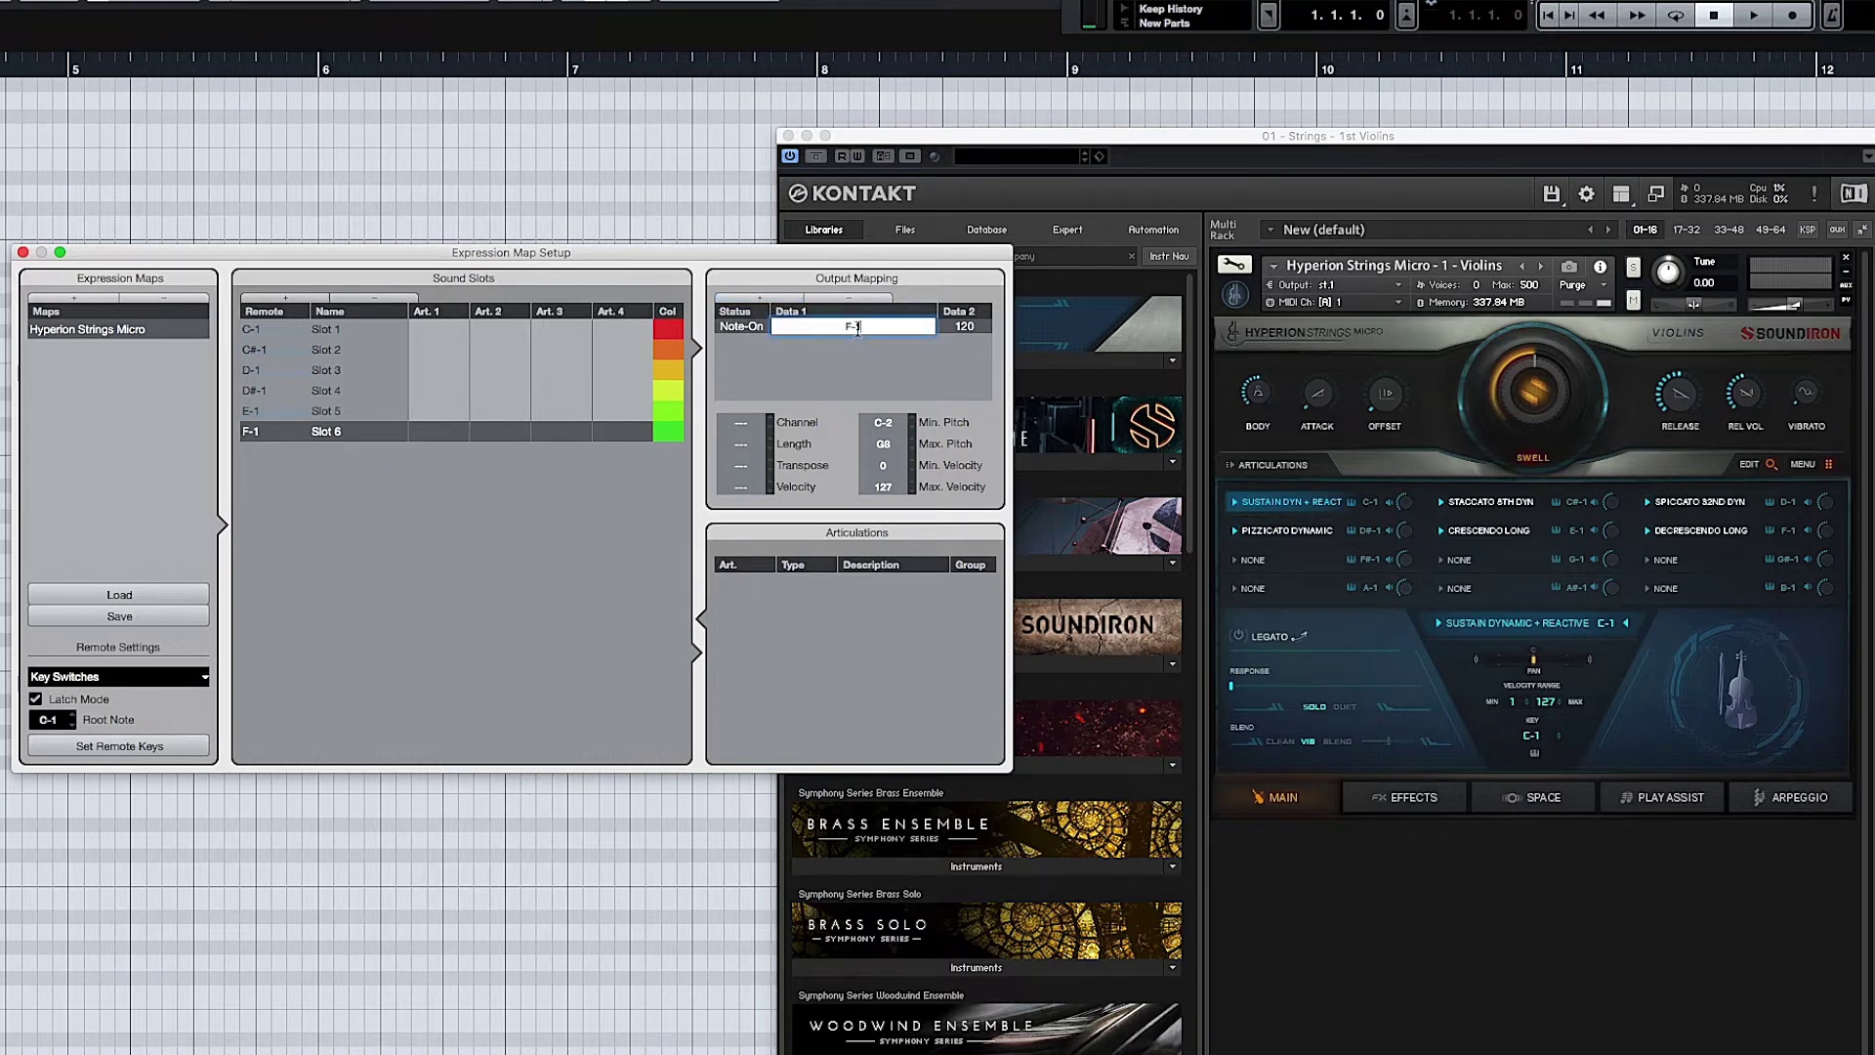
pyautogui.press('Return')
# Step: Check the output mapping note of each sound slot from Slot 5 back to Slot 1
pyautogui.click(248, 414)
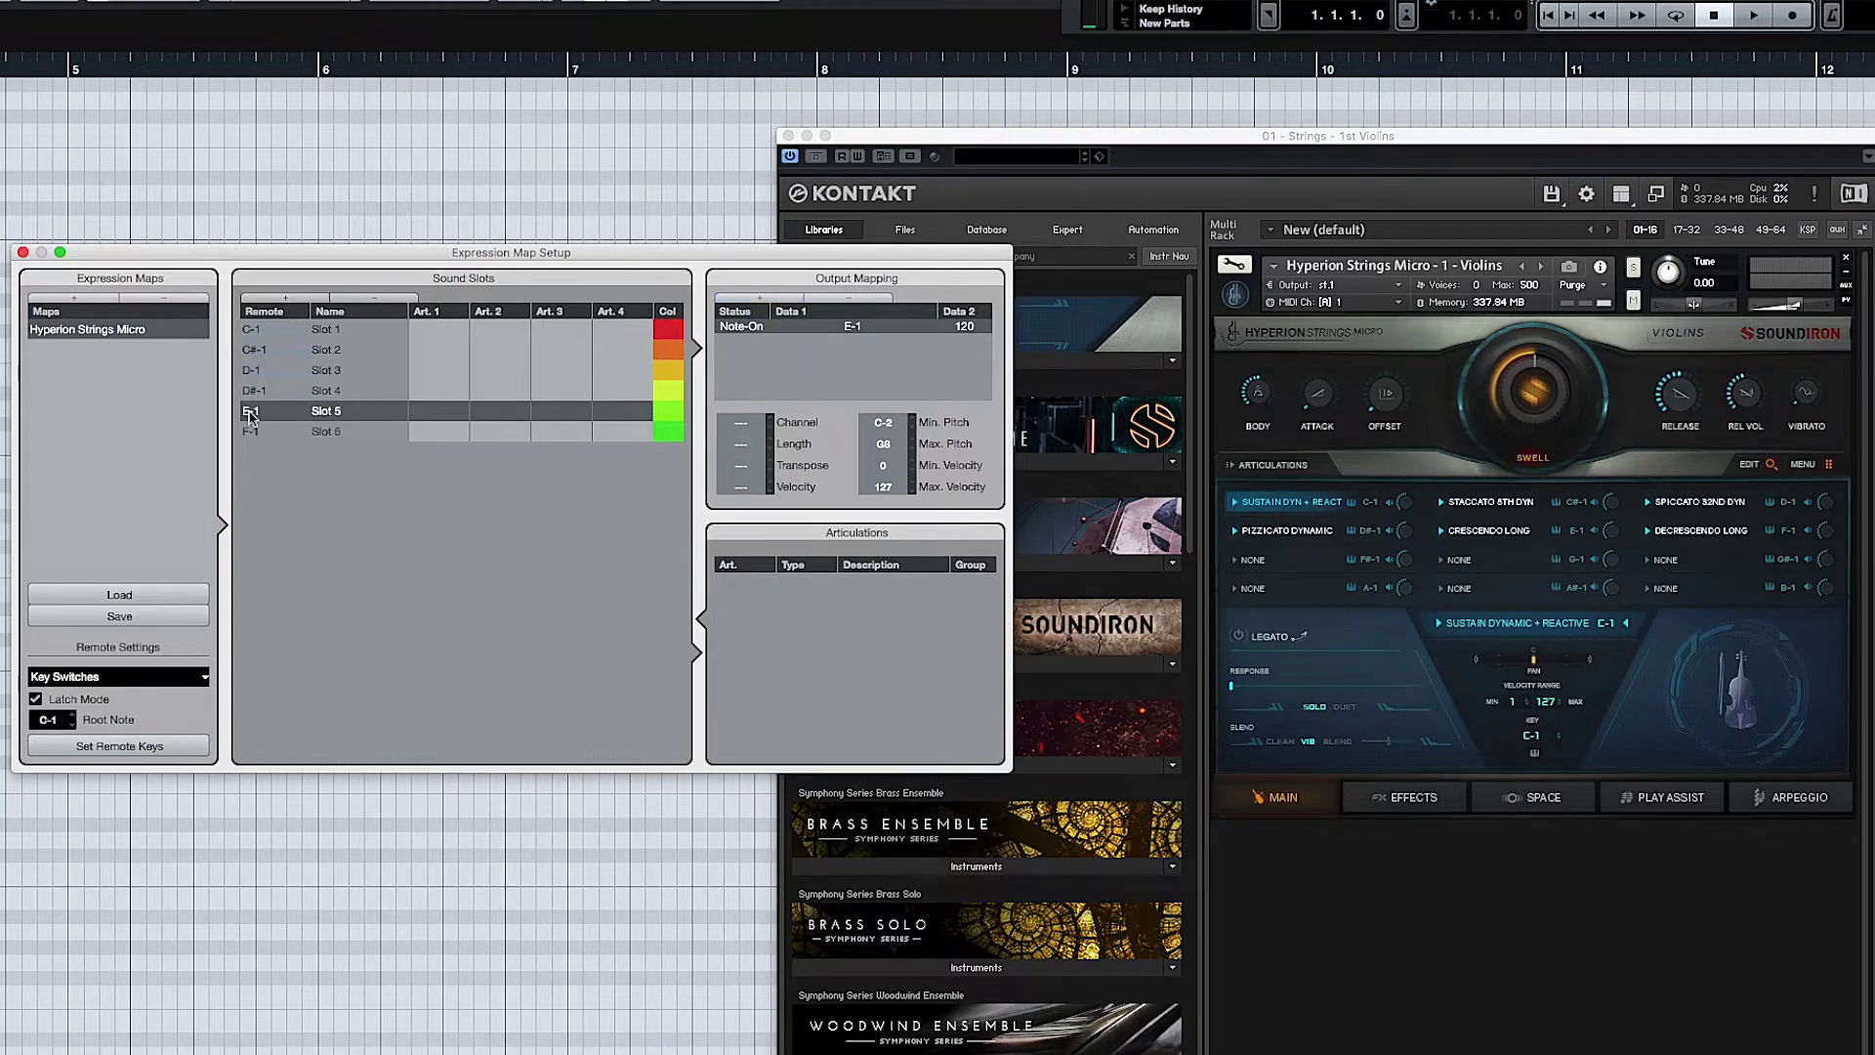
pyautogui.click(249, 390)
pyautogui.click(249, 370)
pyautogui.click(254, 350)
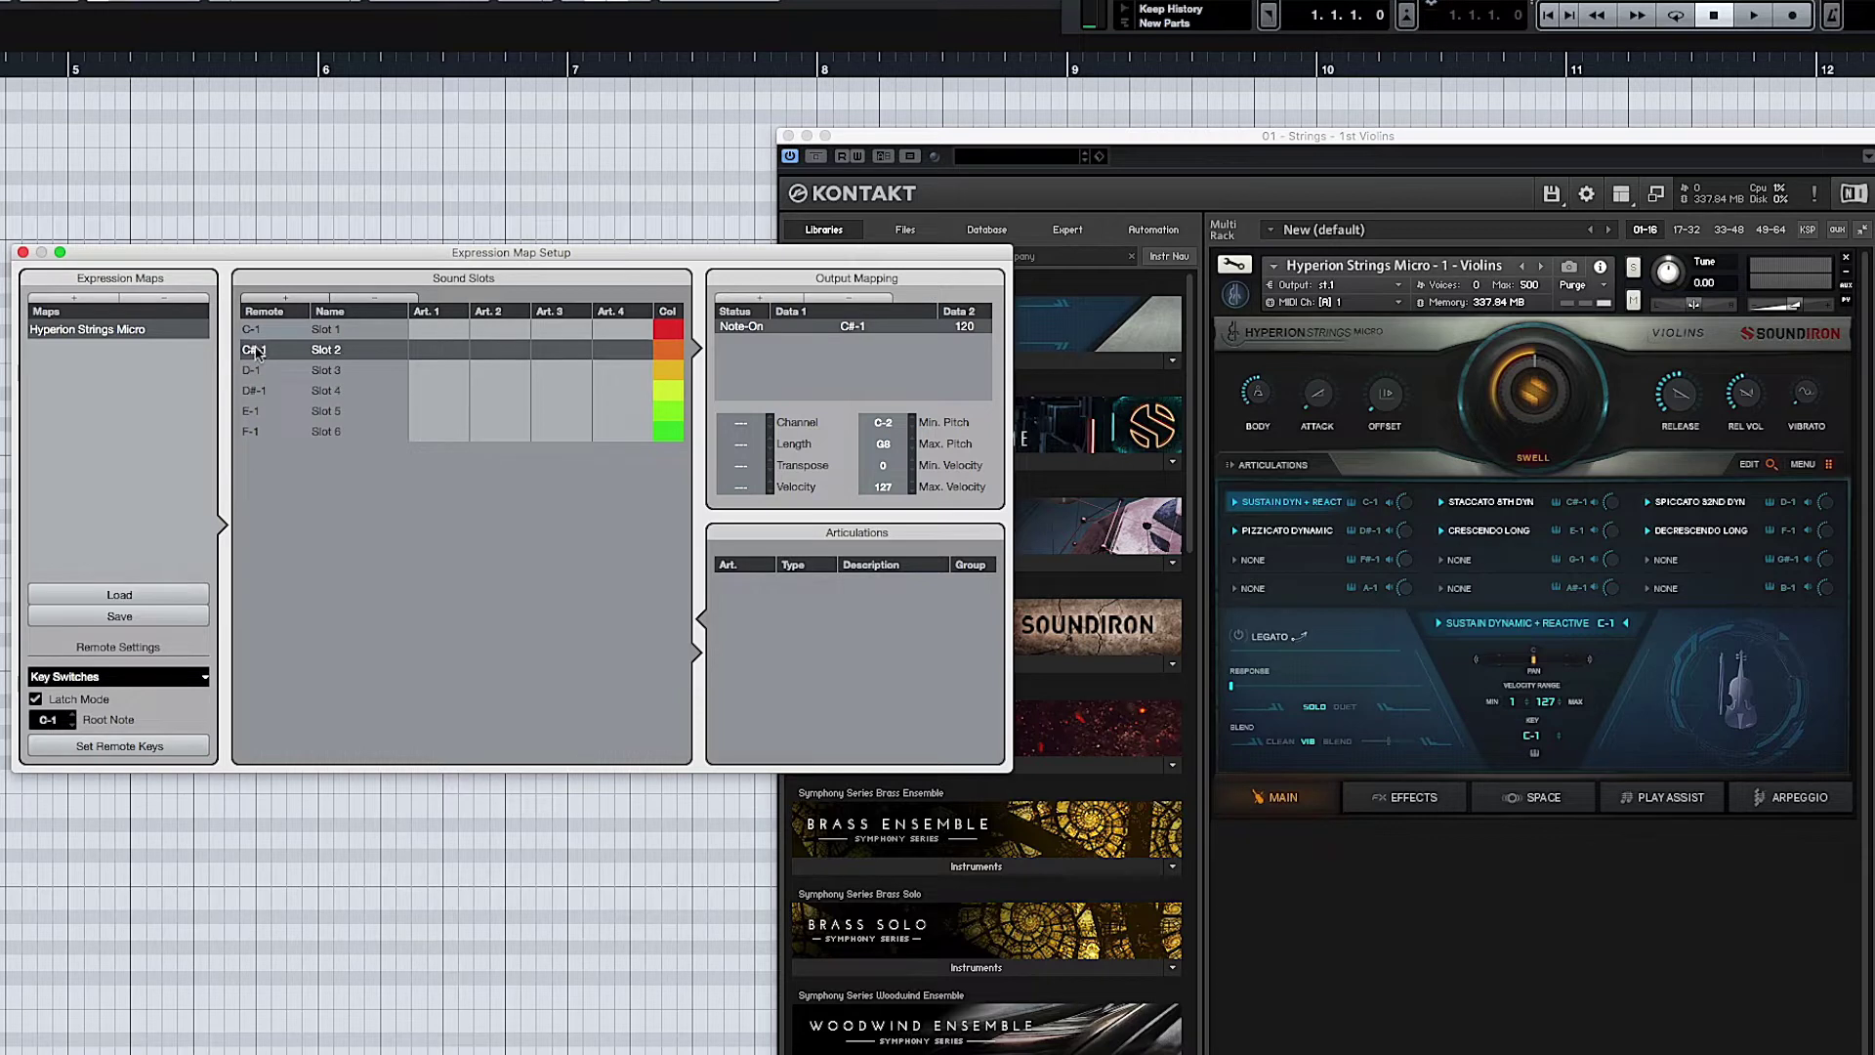
pyautogui.click(252, 330)
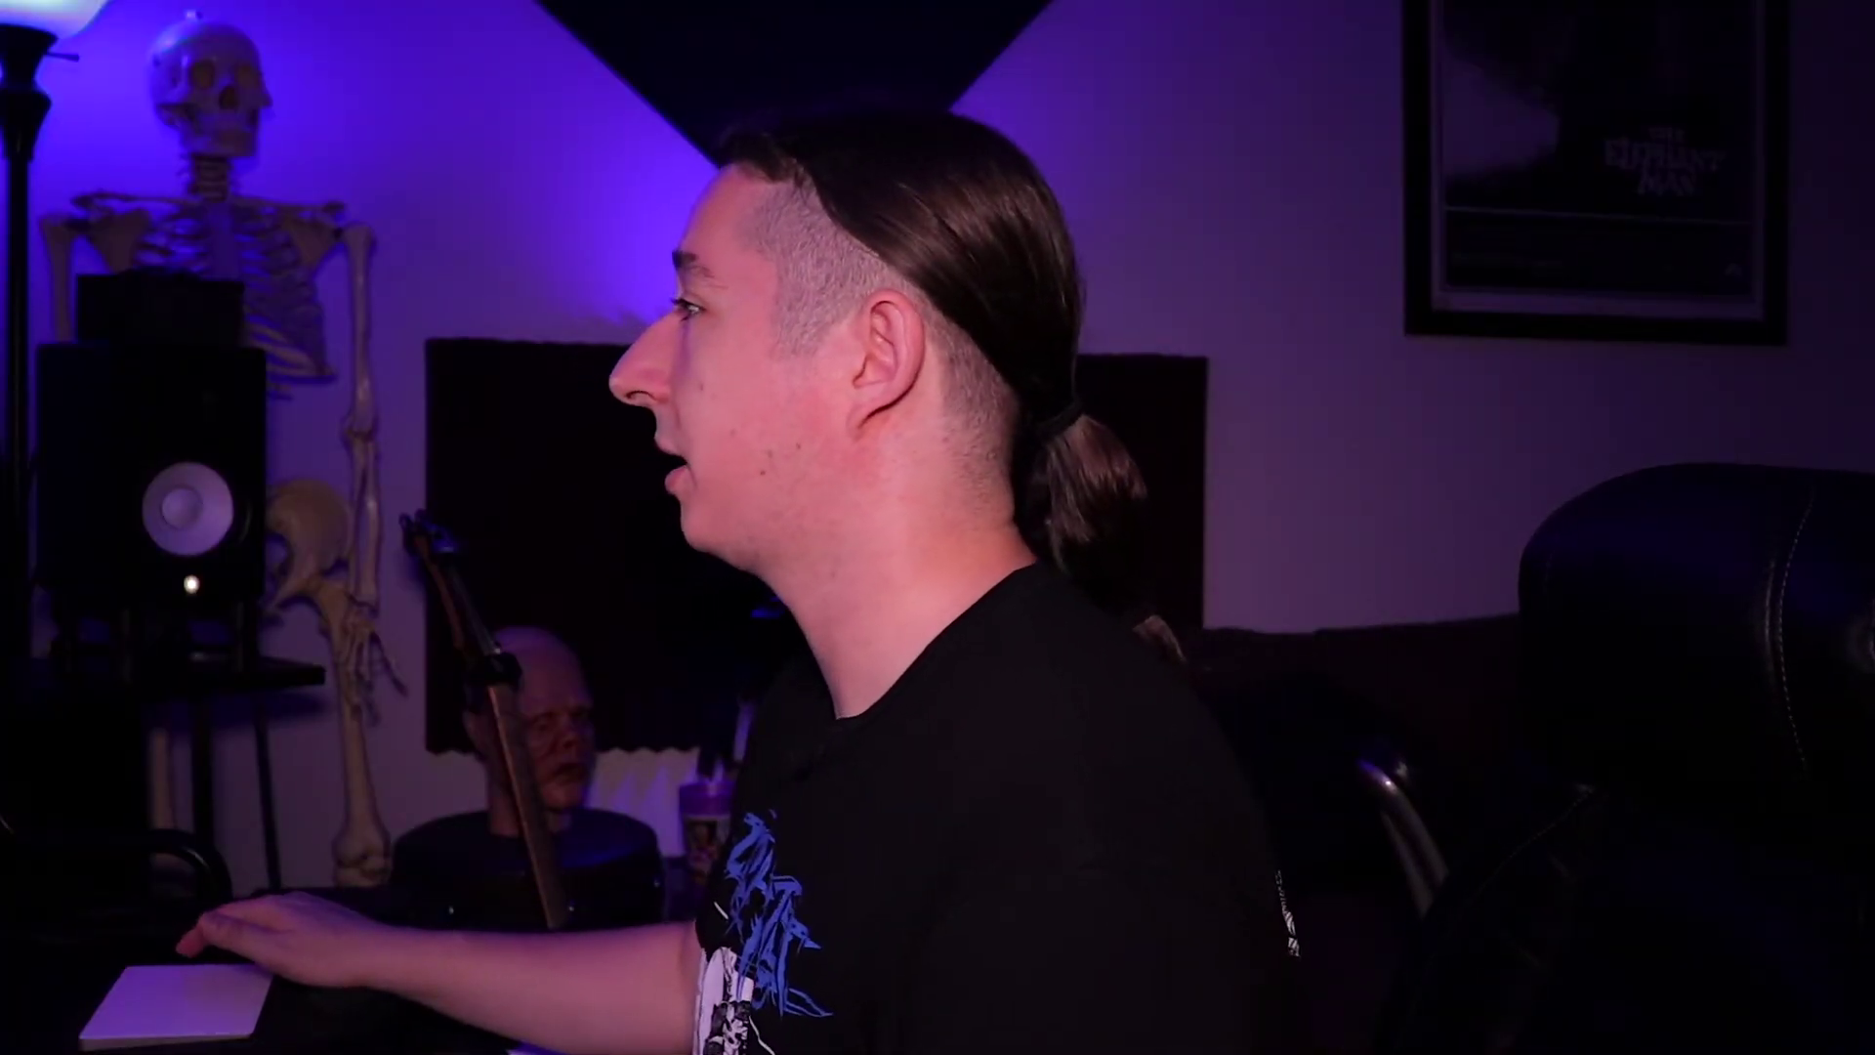
# Step: Rename the first three sound slots SUS DYN+REAC, STAC and SPIC
pyautogui.doubleClick(330, 328)
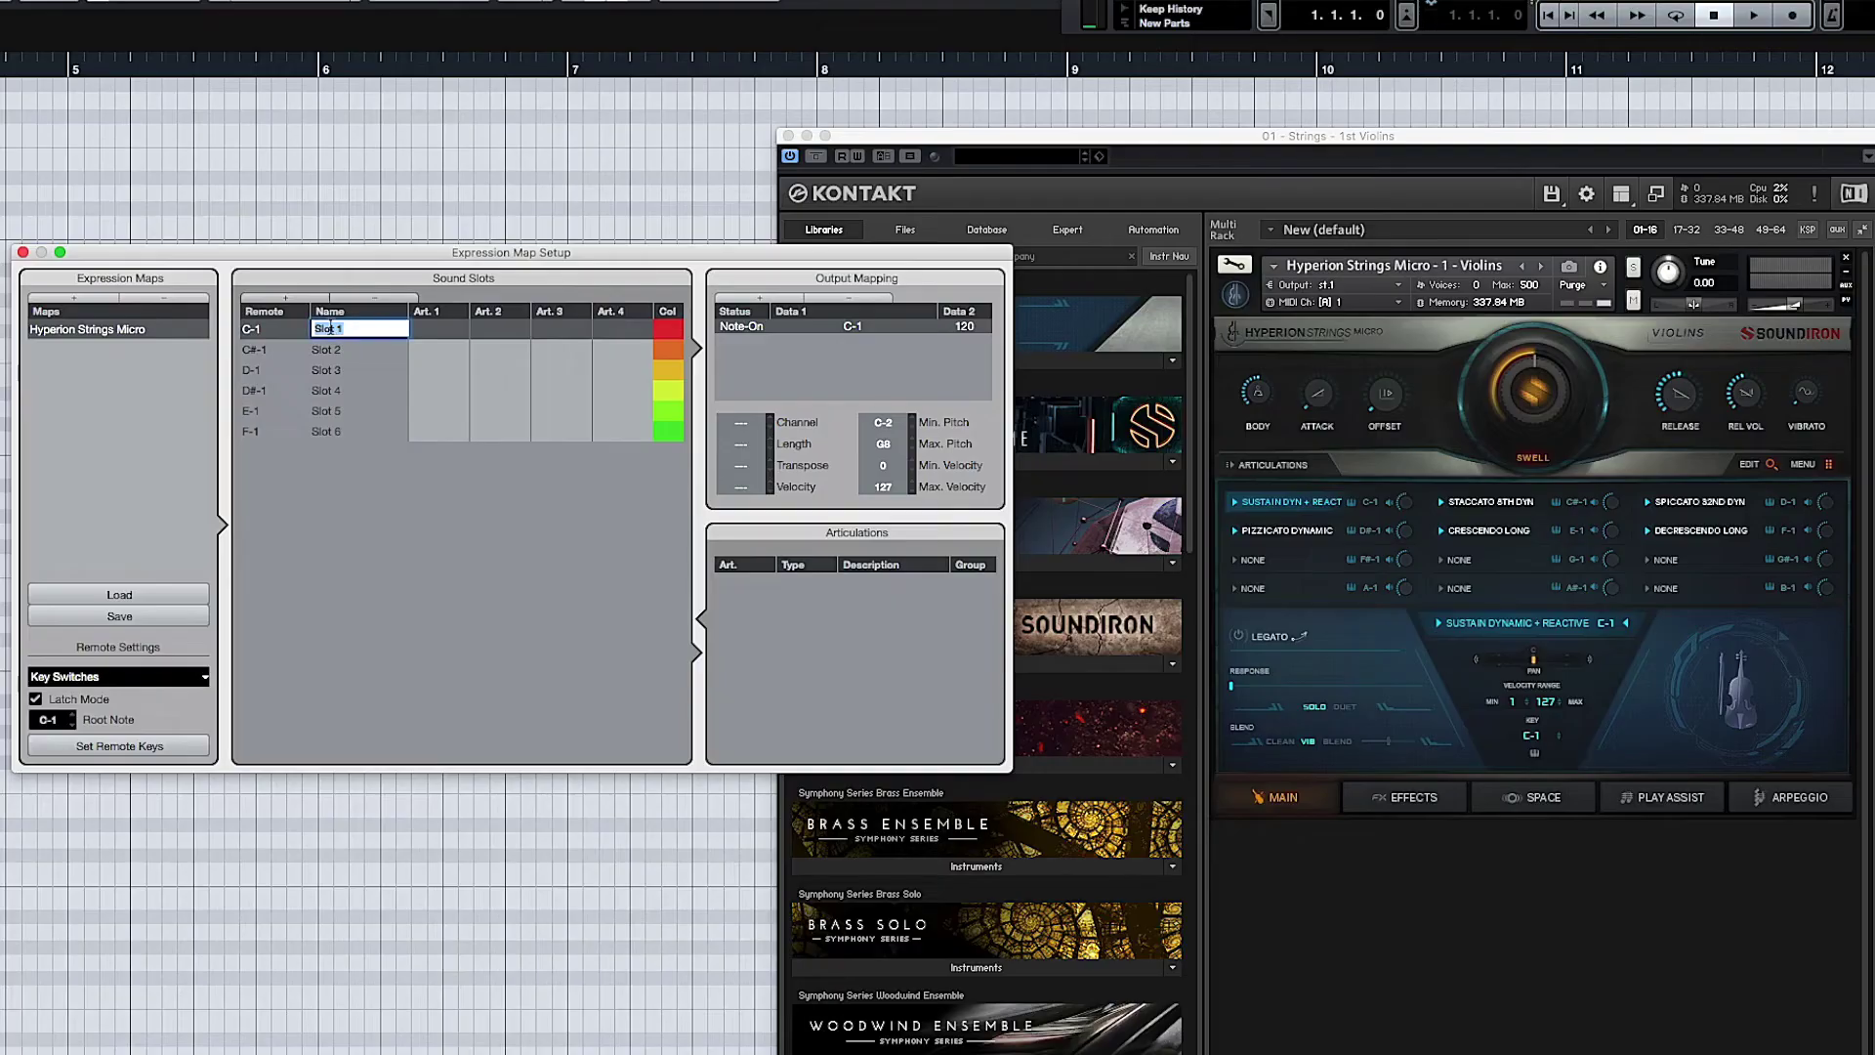
pyautogui.write('su')
pyautogui.write('-REAC')
pyautogui.doubleClick(336, 349)
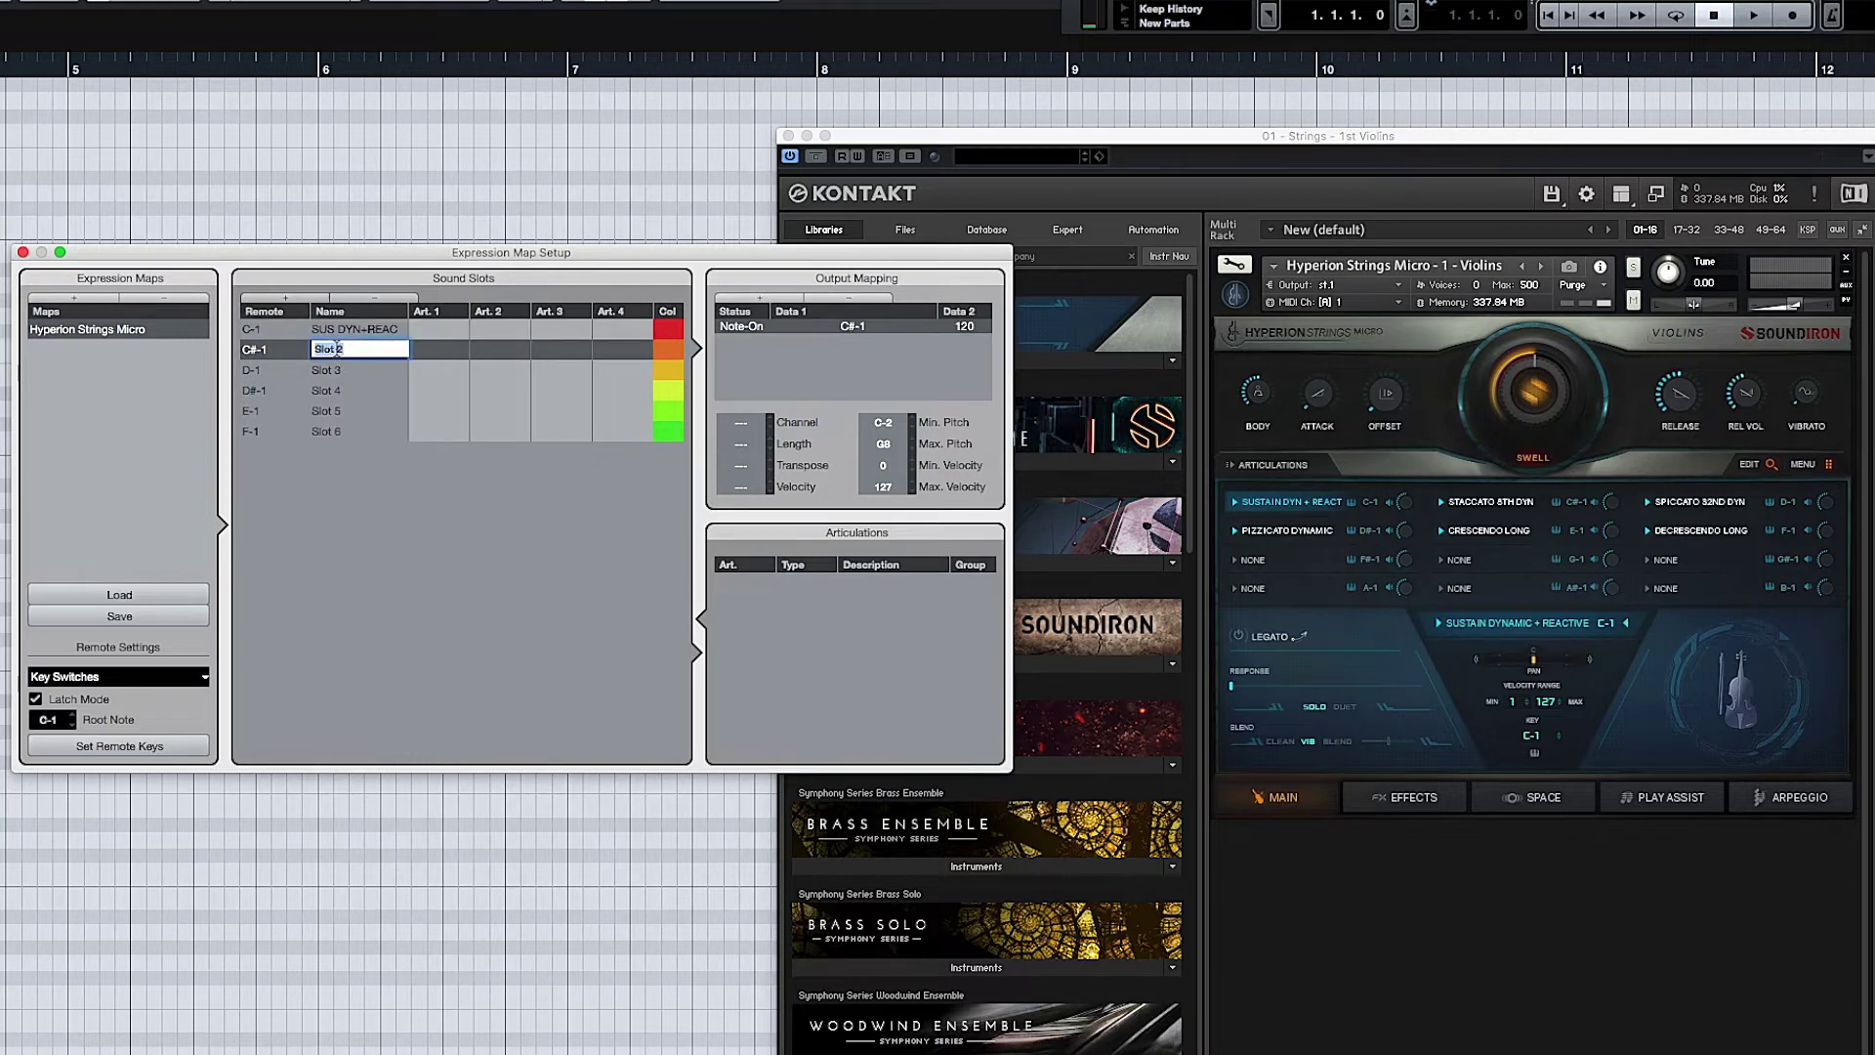
pyautogui.write('S')
pyautogui.doubleClick(340, 372)
pyautogui.write('SPI')
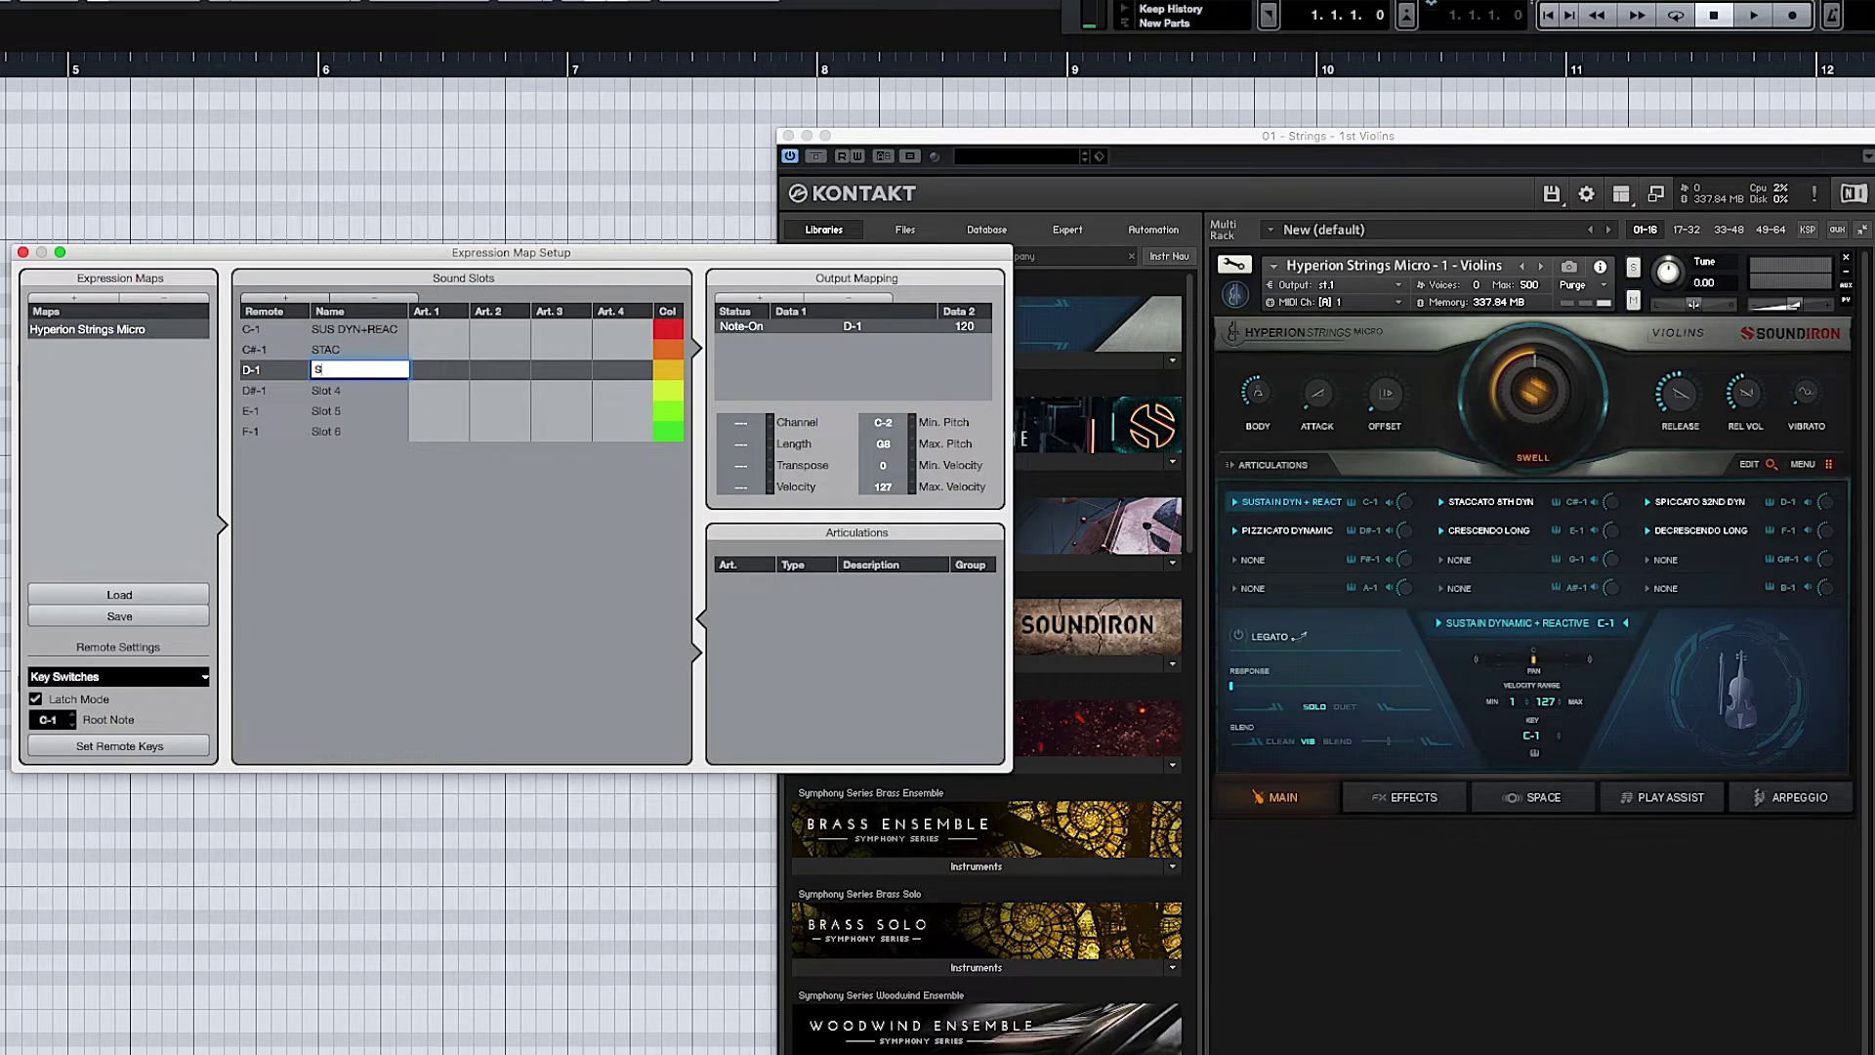
# Step: Rename the last three sound slots PIZZ, CRES and DECRES
pyautogui.doubleClick(357, 395)
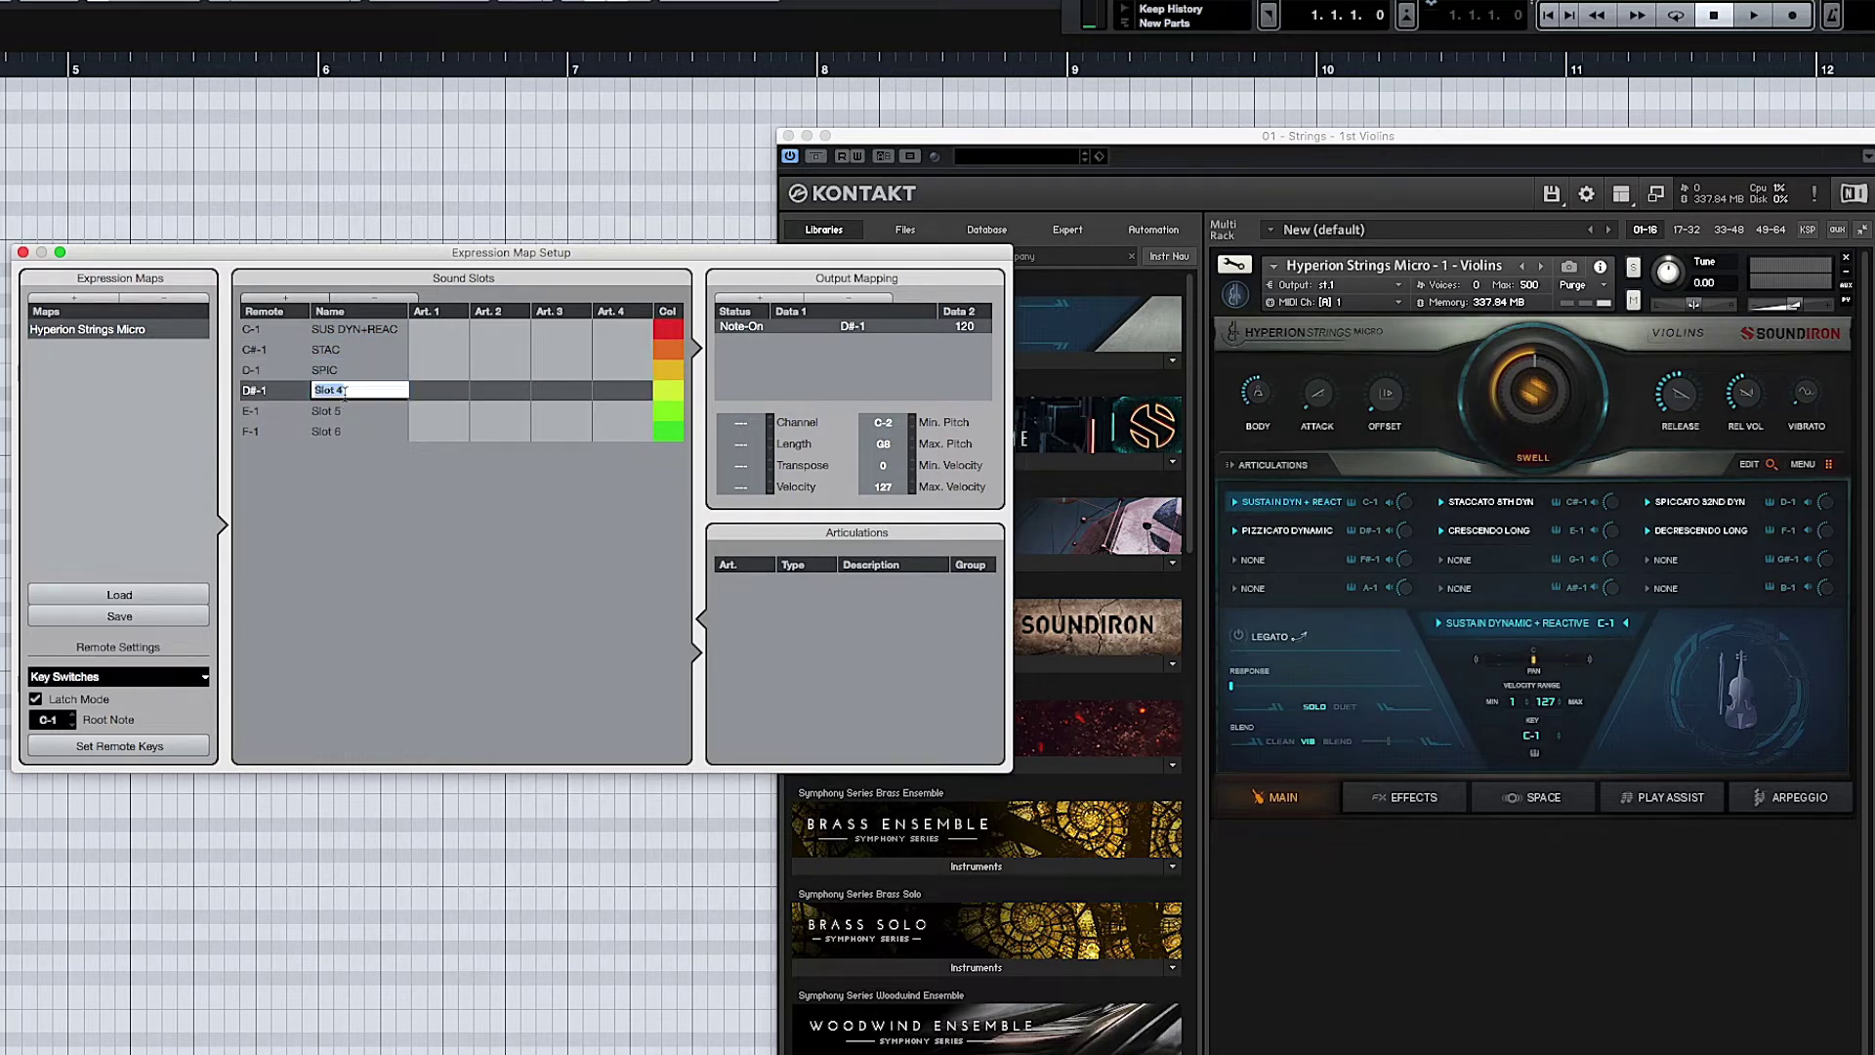
pyautogui.write('PIZZ')
pyautogui.doubleClick(334, 411)
pyautogui.write('CRES')
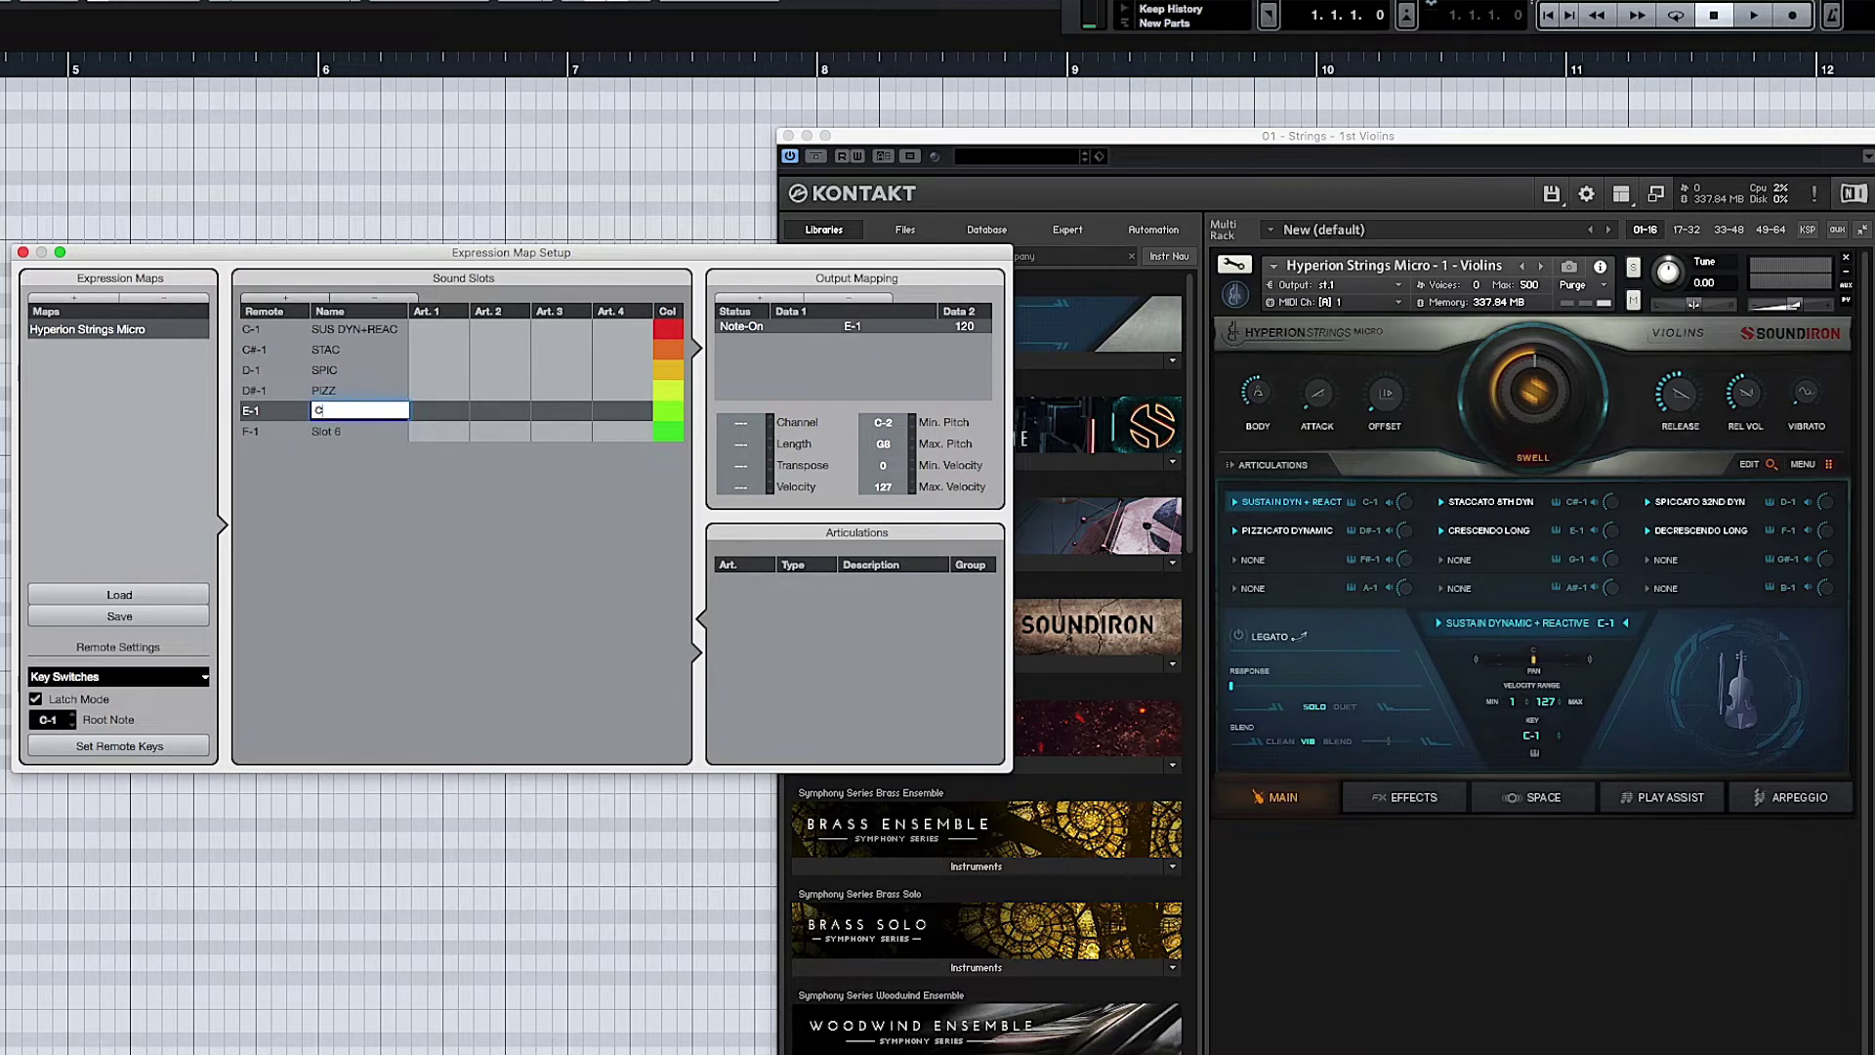
pyautogui.doubleClick(330, 430)
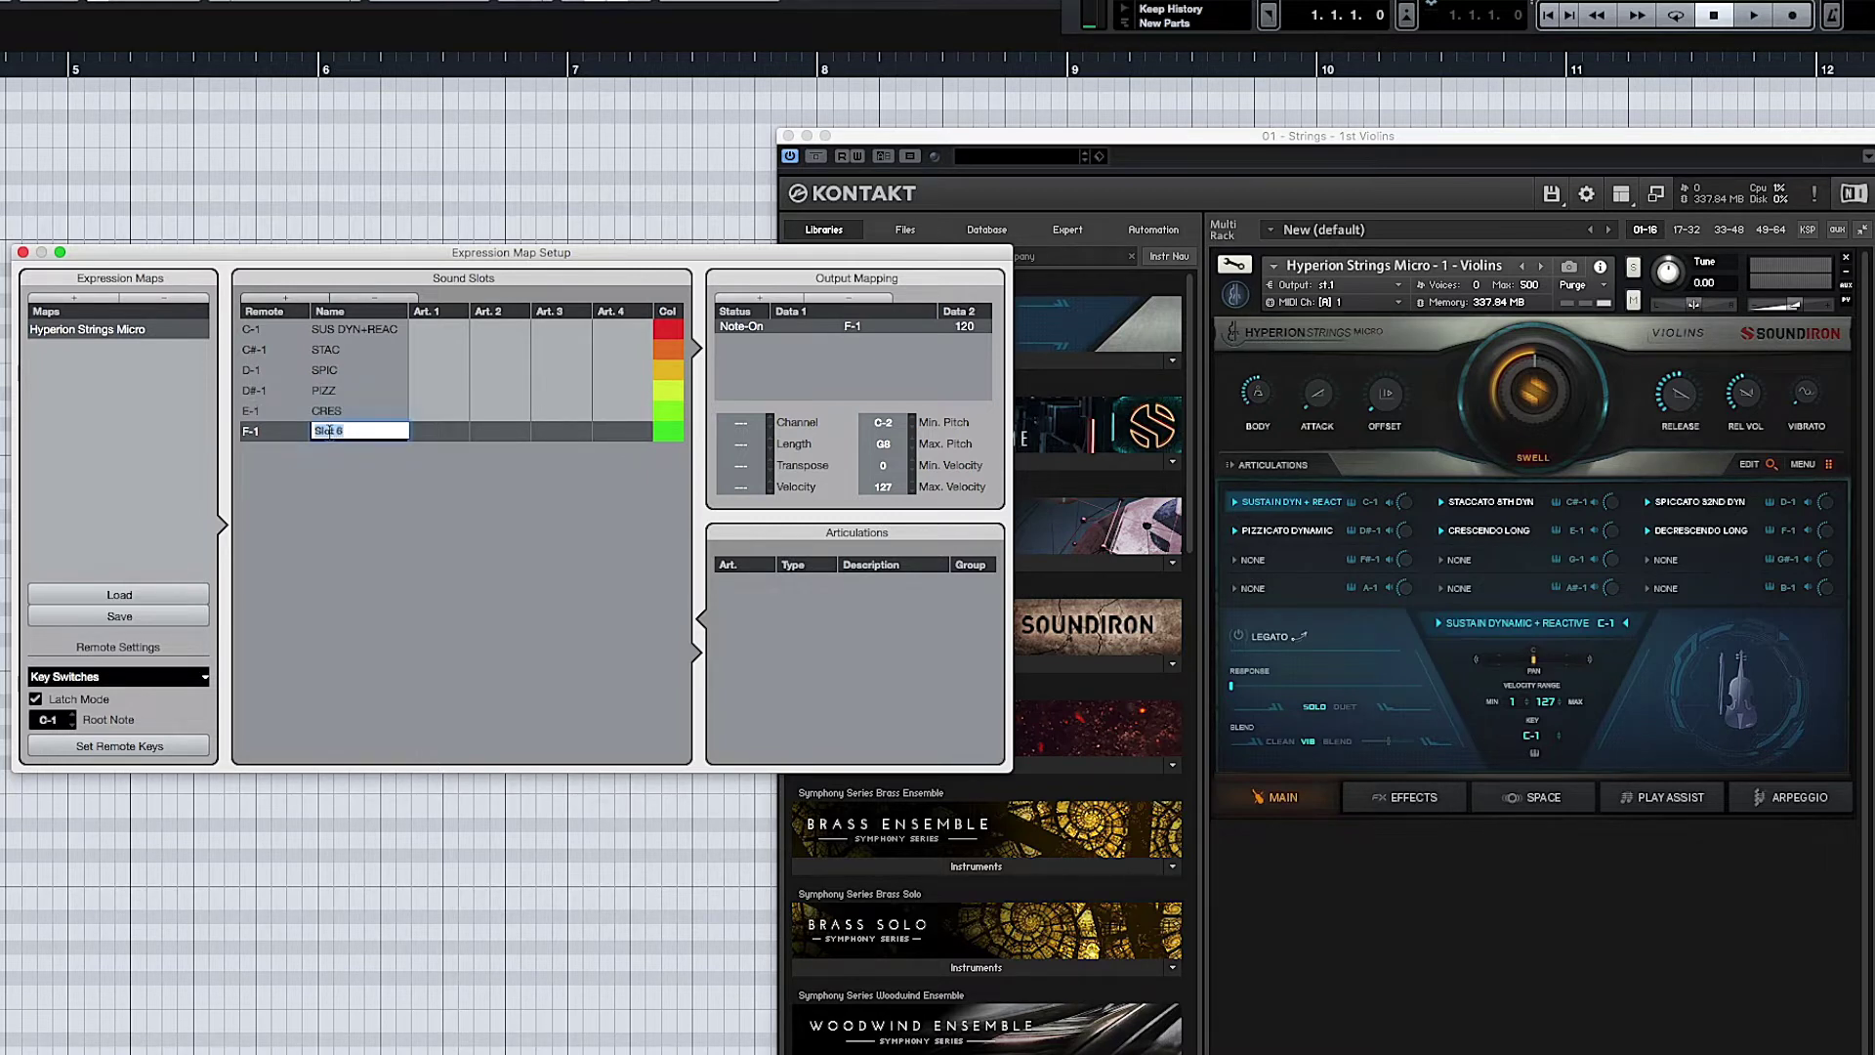
pyautogui.write('DECRES')
pyautogui.click(380, 459)
# Step: Add a custom articulation in the Art. 1 column of the SUS DYN+REAC sound slot
pyautogui.click(372, 330)
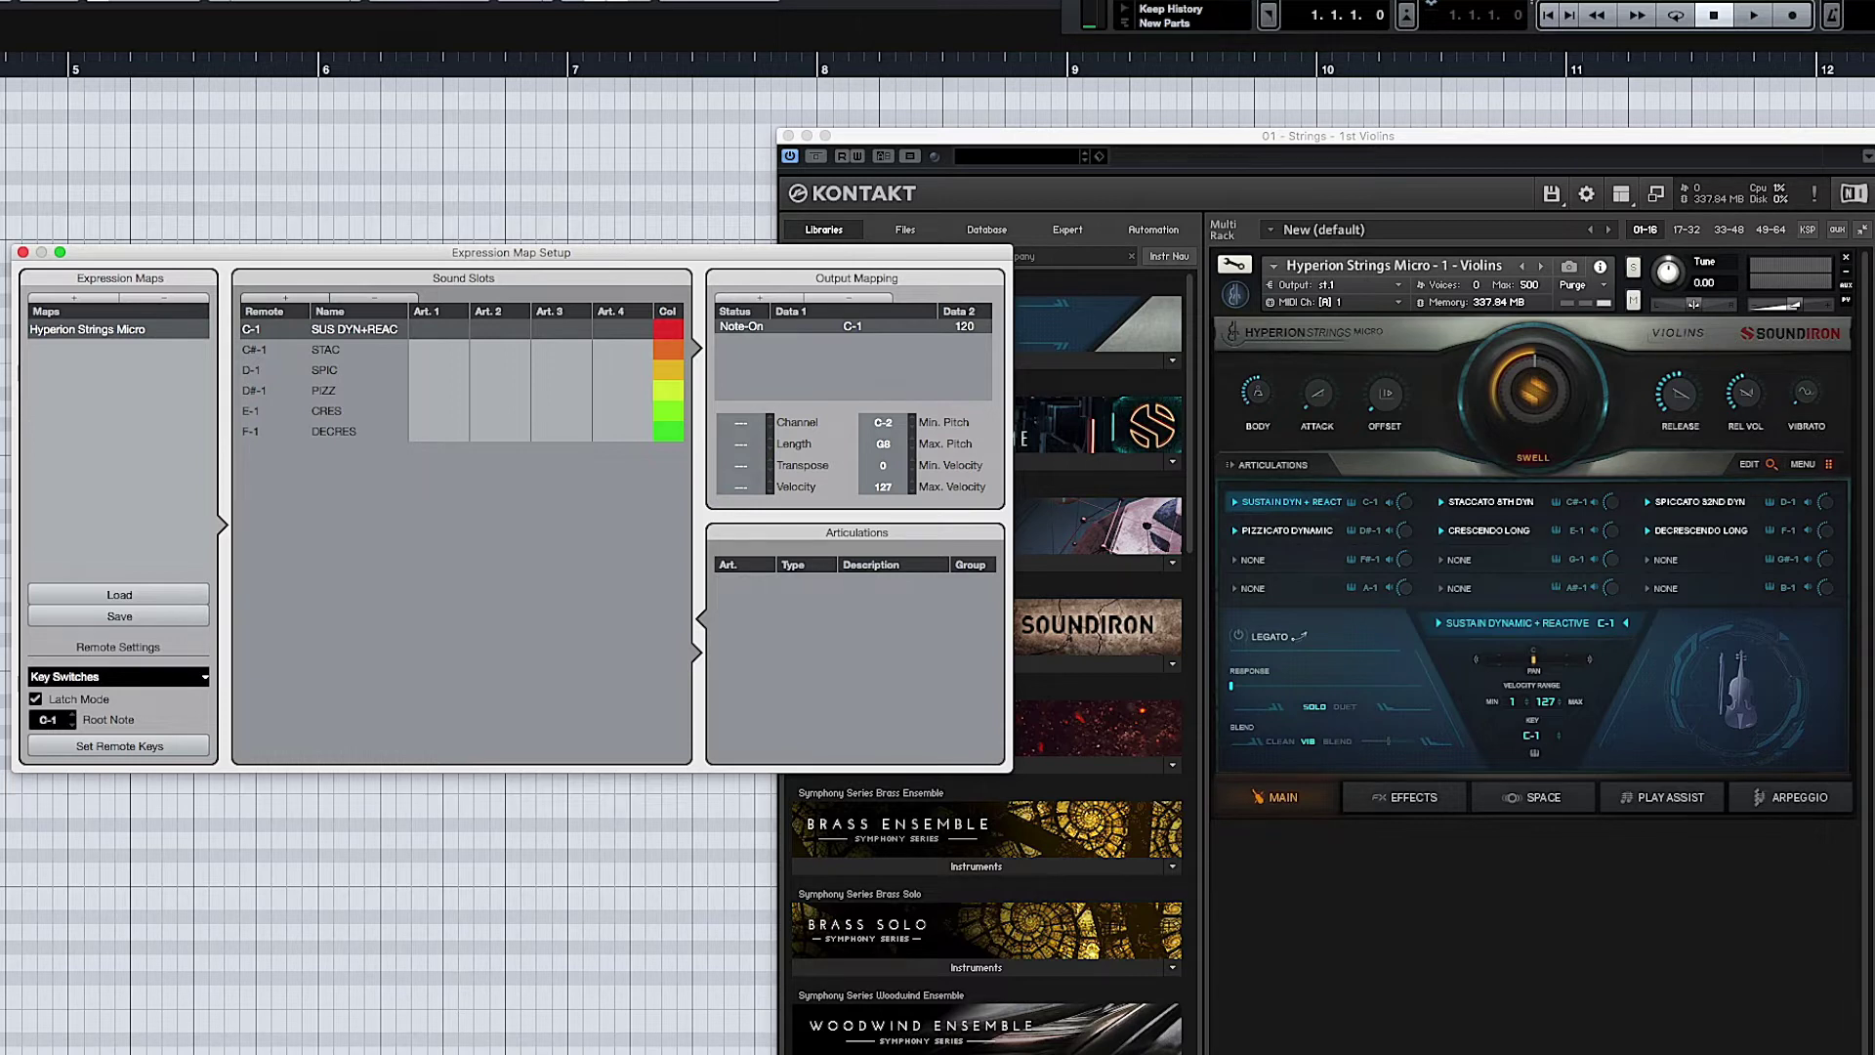
pyautogui.click(436, 329)
pyautogui.moveTo(562, 350)
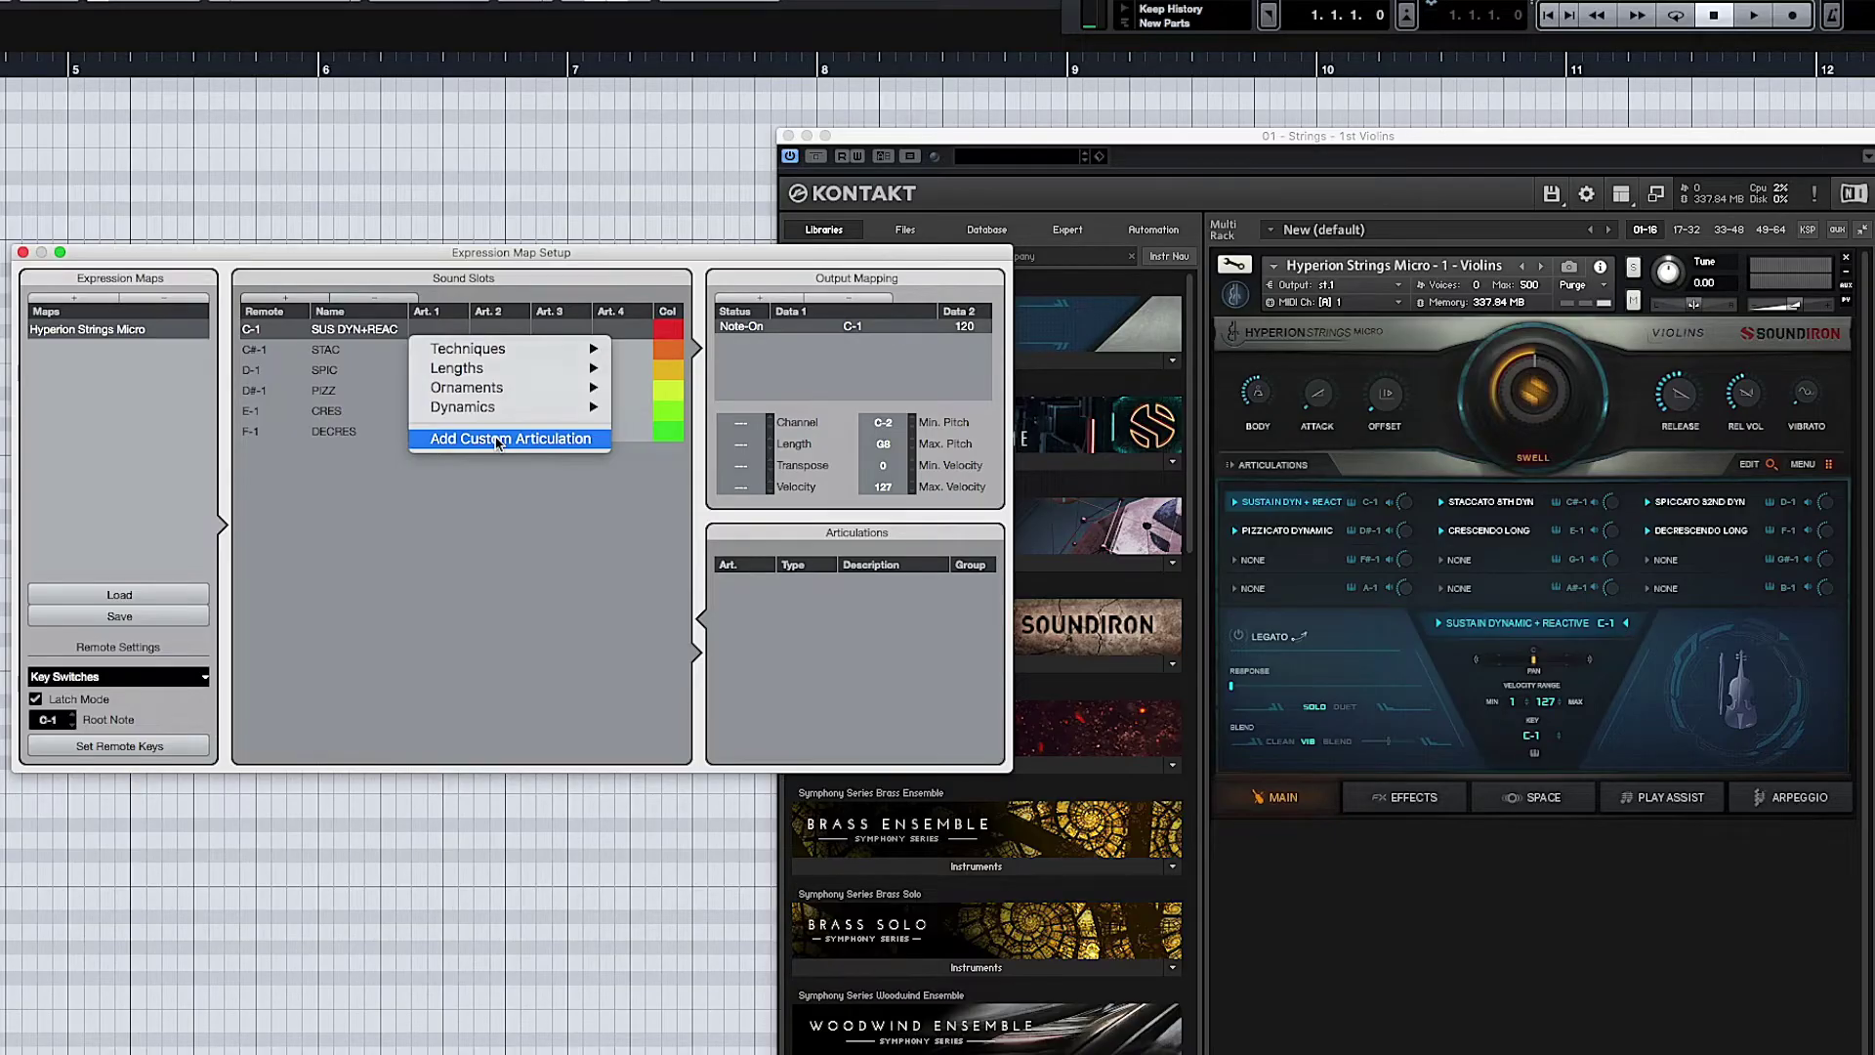
pyautogui.click(469, 493)
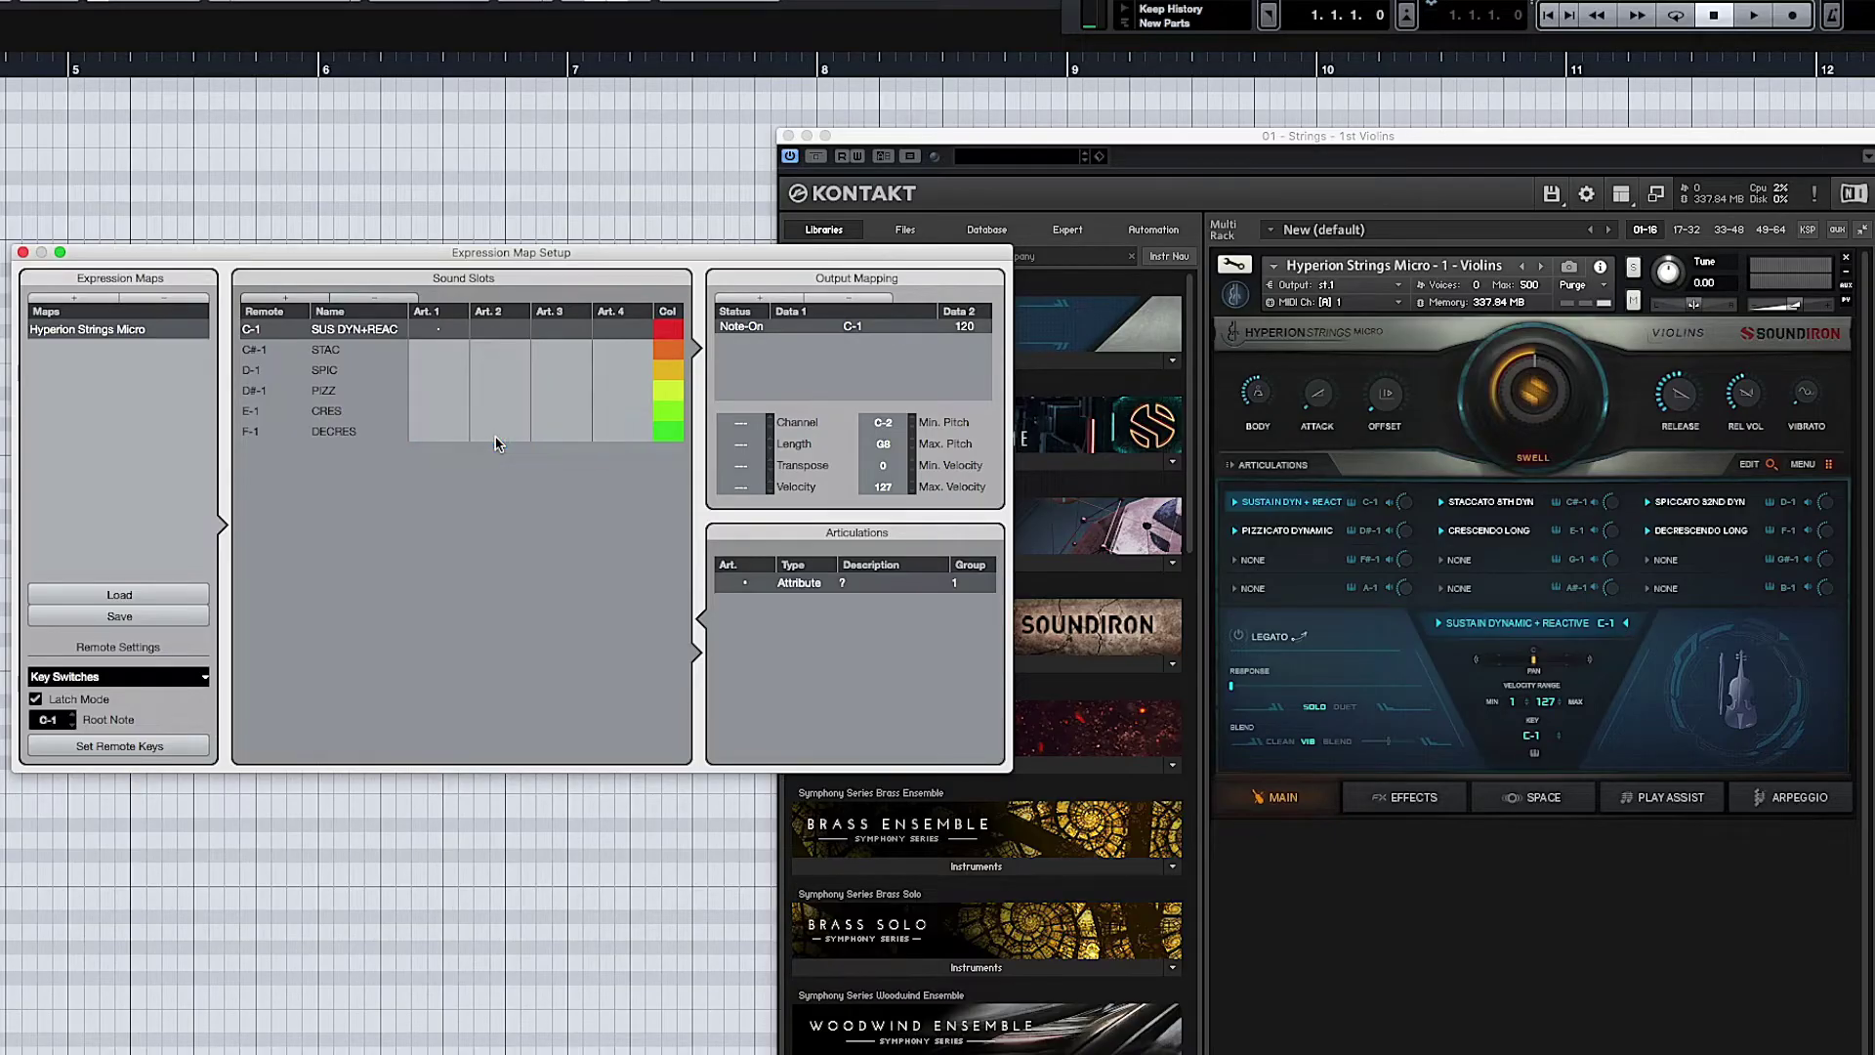
# Step: Show the first slot's custom articulation as text, reusing the slot name SUS DYN+REAC
pyautogui.click(747, 584)
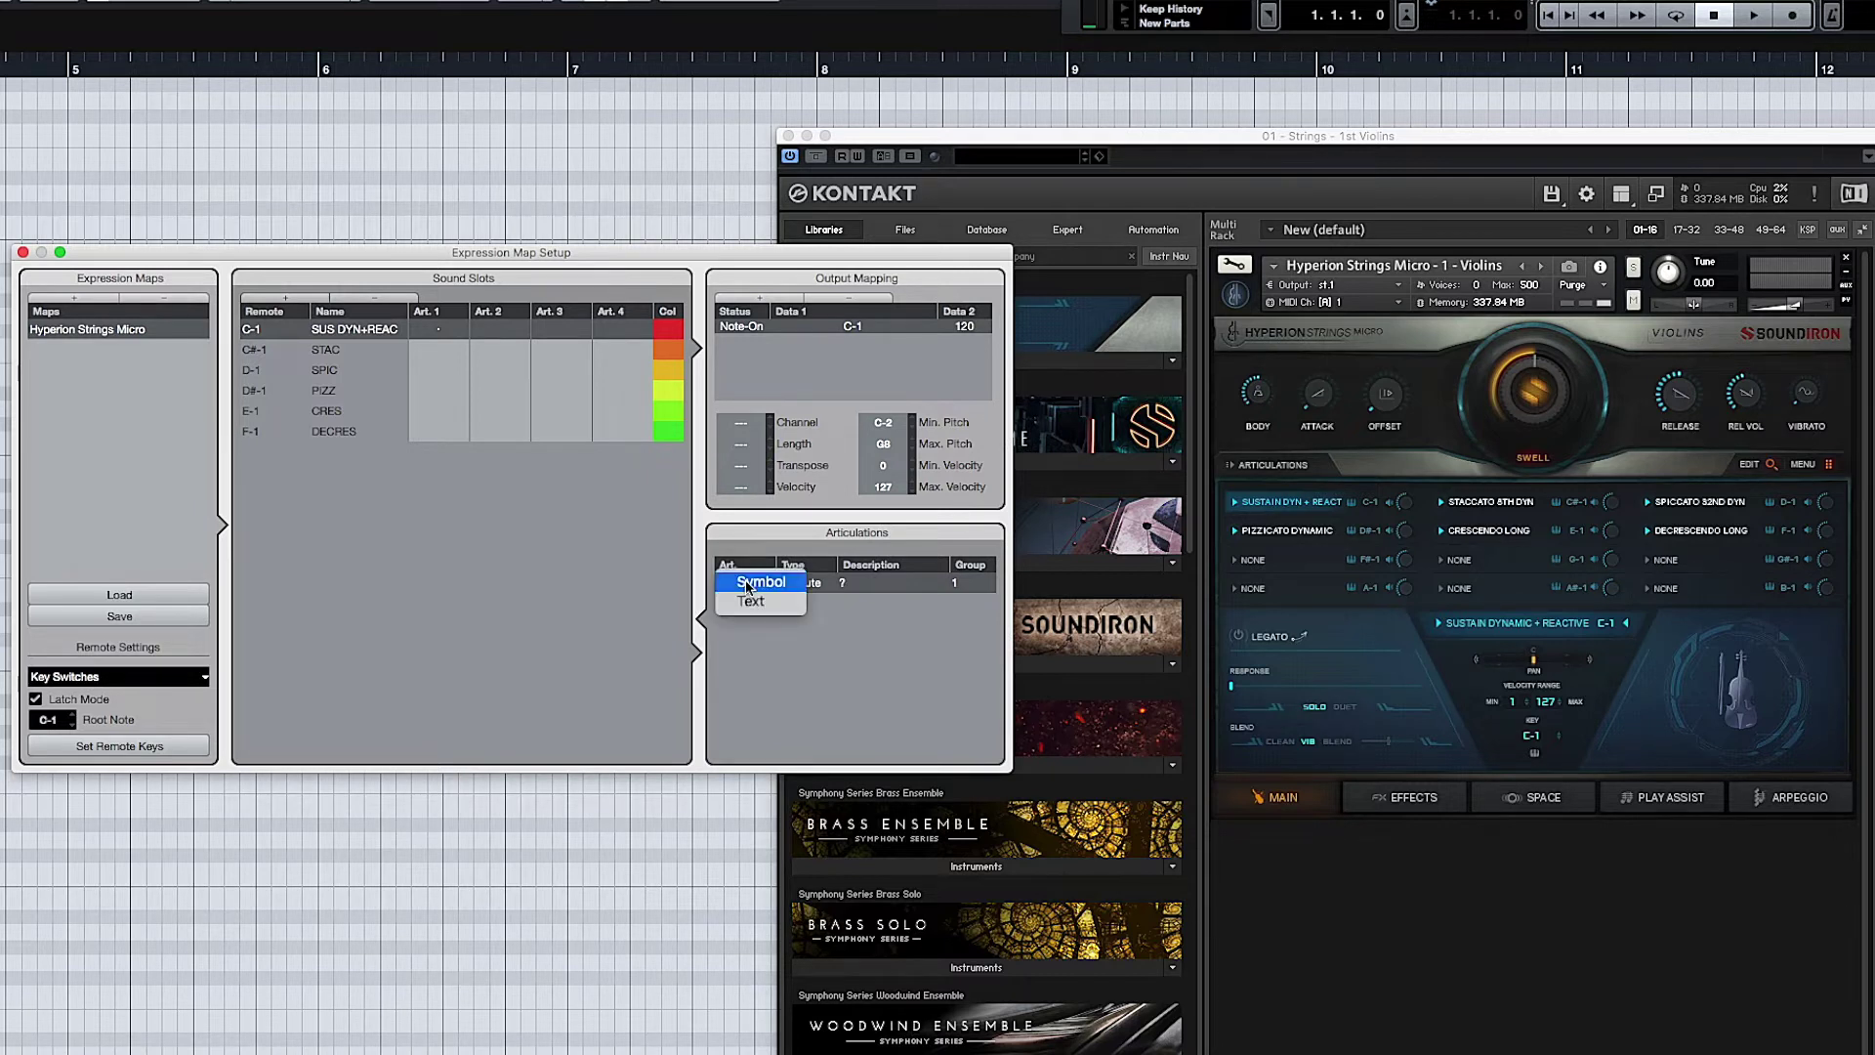
pyautogui.doubleClick(356, 329)
pyautogui.press('super+c')
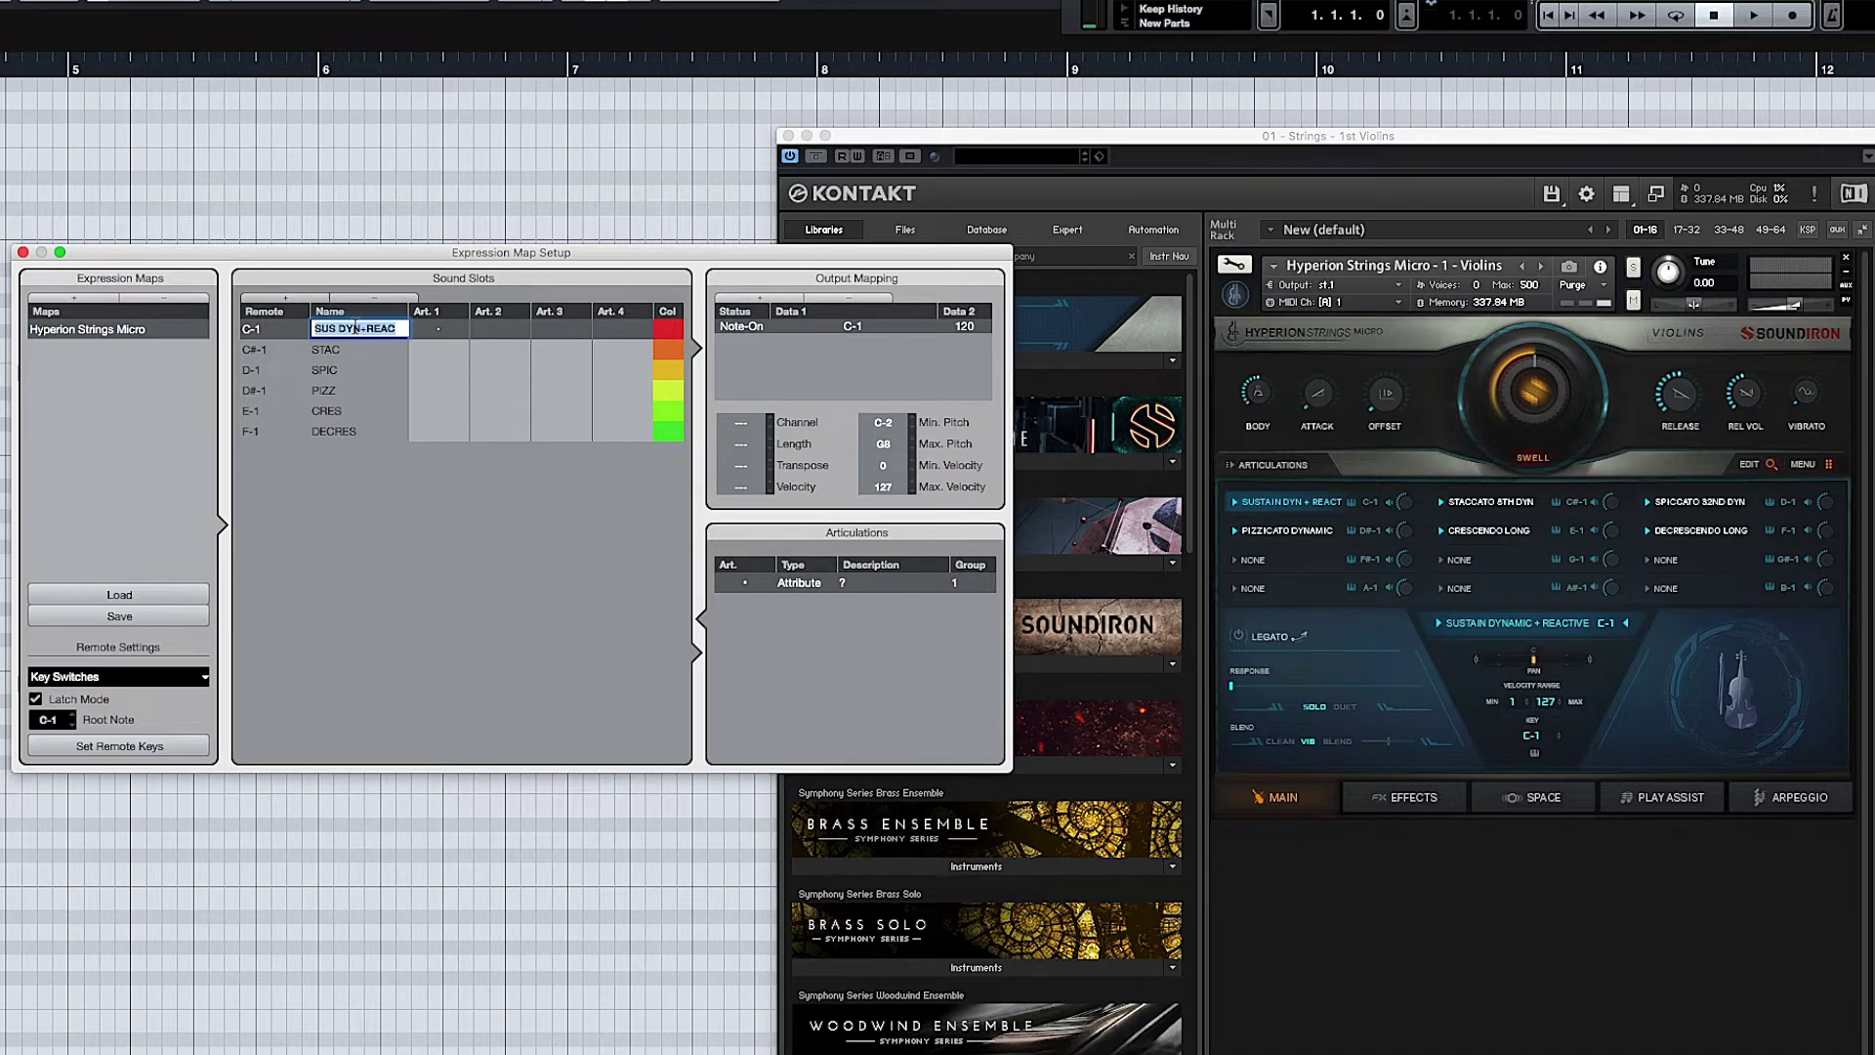
pyautogui.click(747, 583)
pyautogui.click(747, 603)
pyautogui.press('super+v')
pyautogui.press('Return')
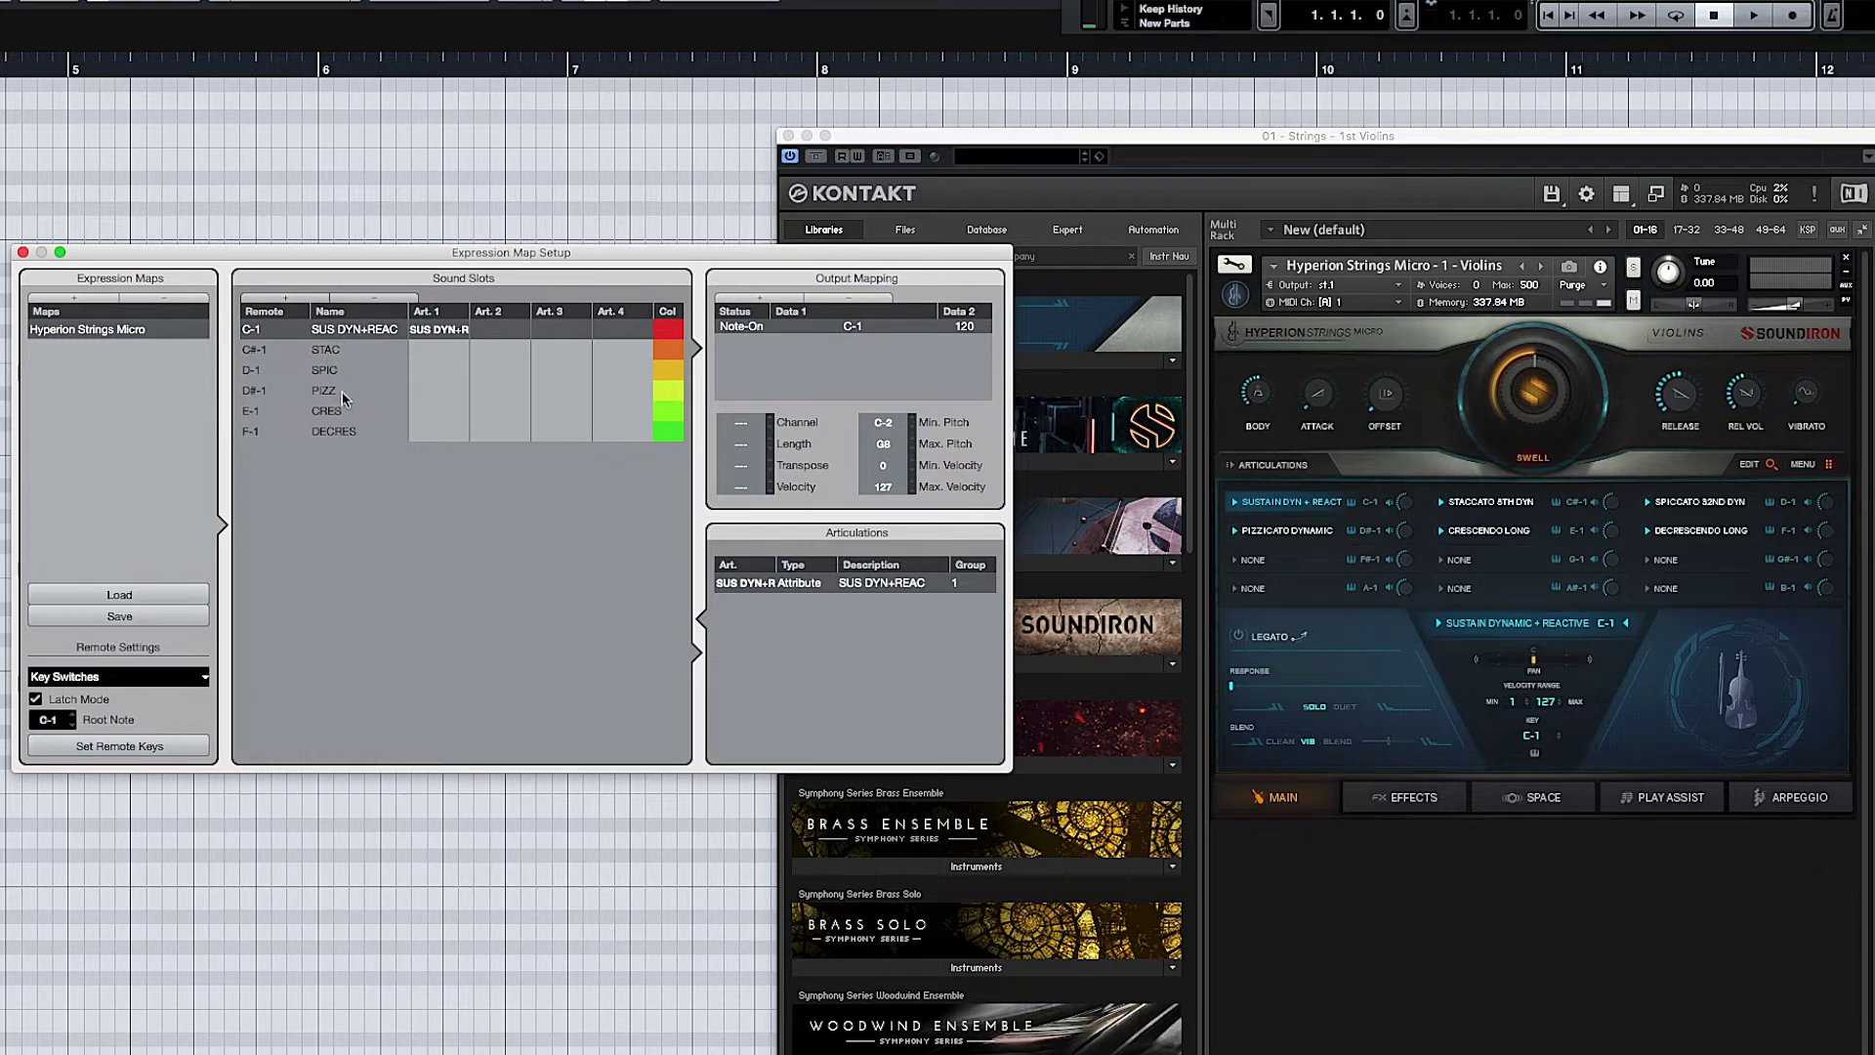
# Step: Add a custom articulation to Art. 1 of the STAC sound slot and label it with the text STAC
pyautogui.click(333, 352)
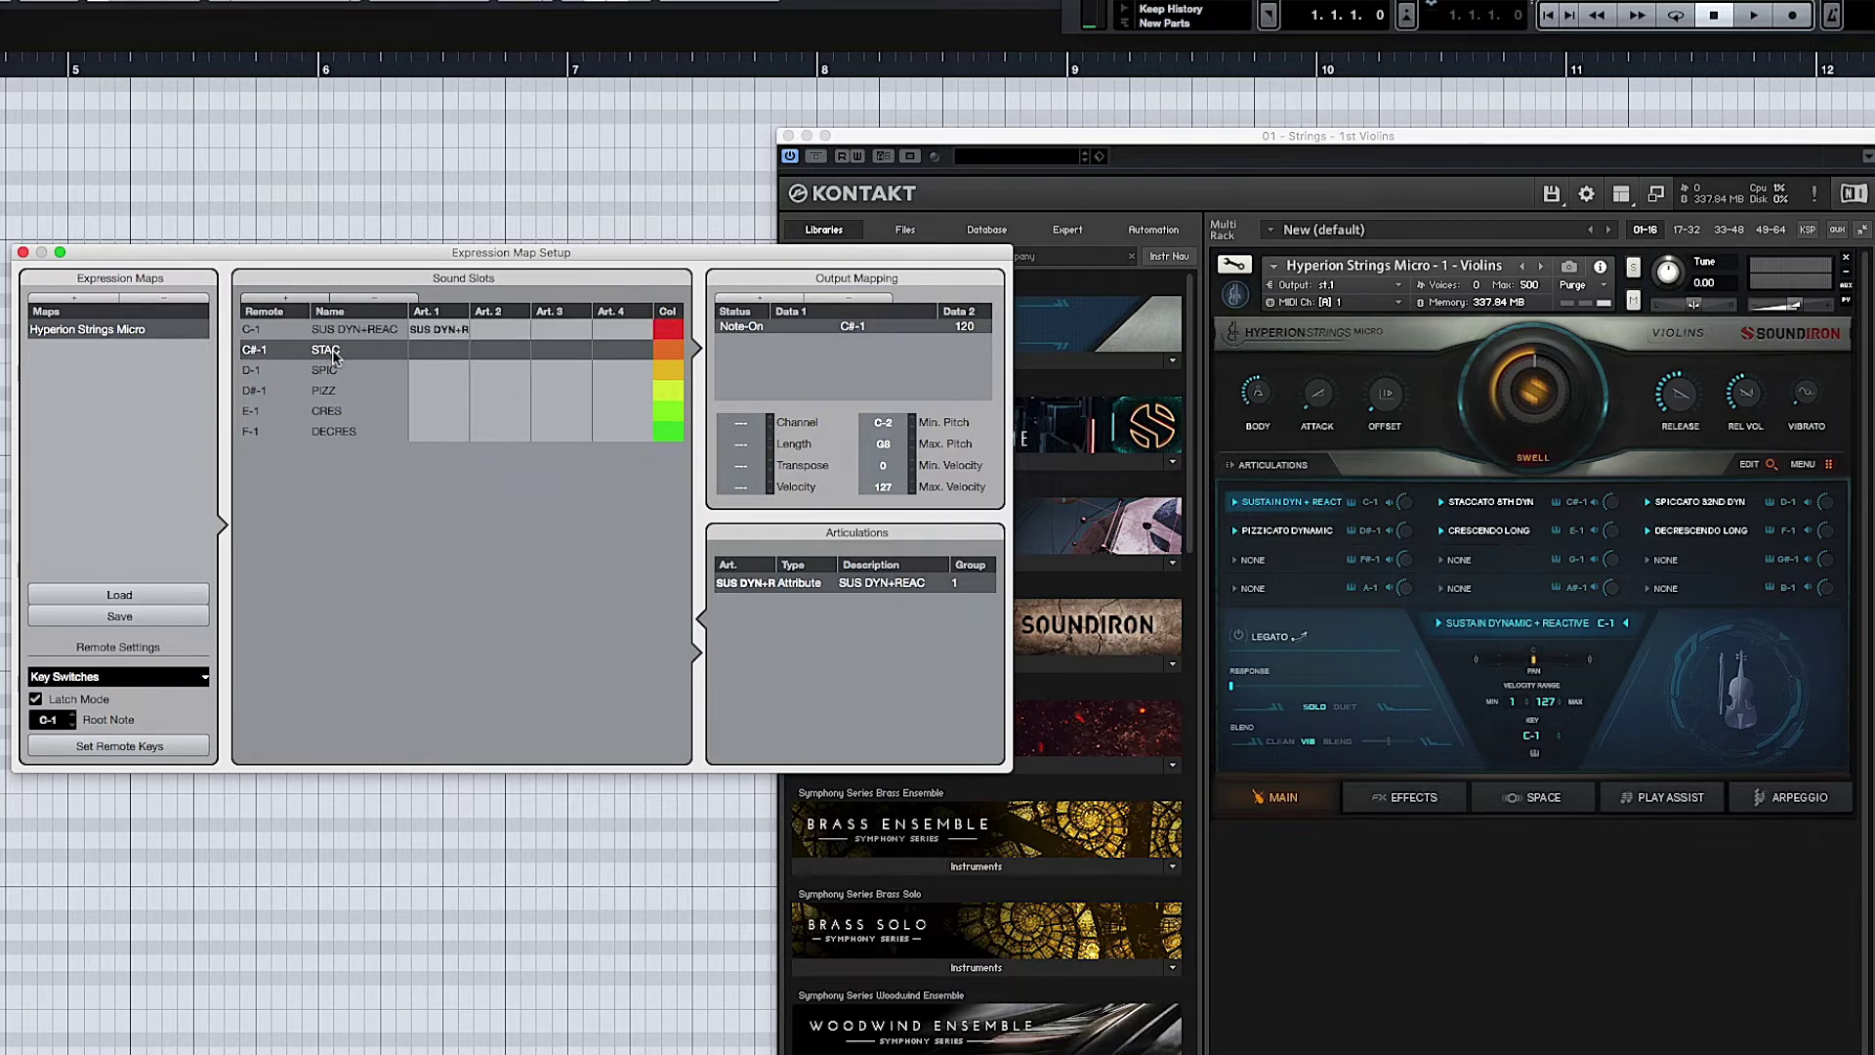
pyautogui.doubleClick(333, 354)
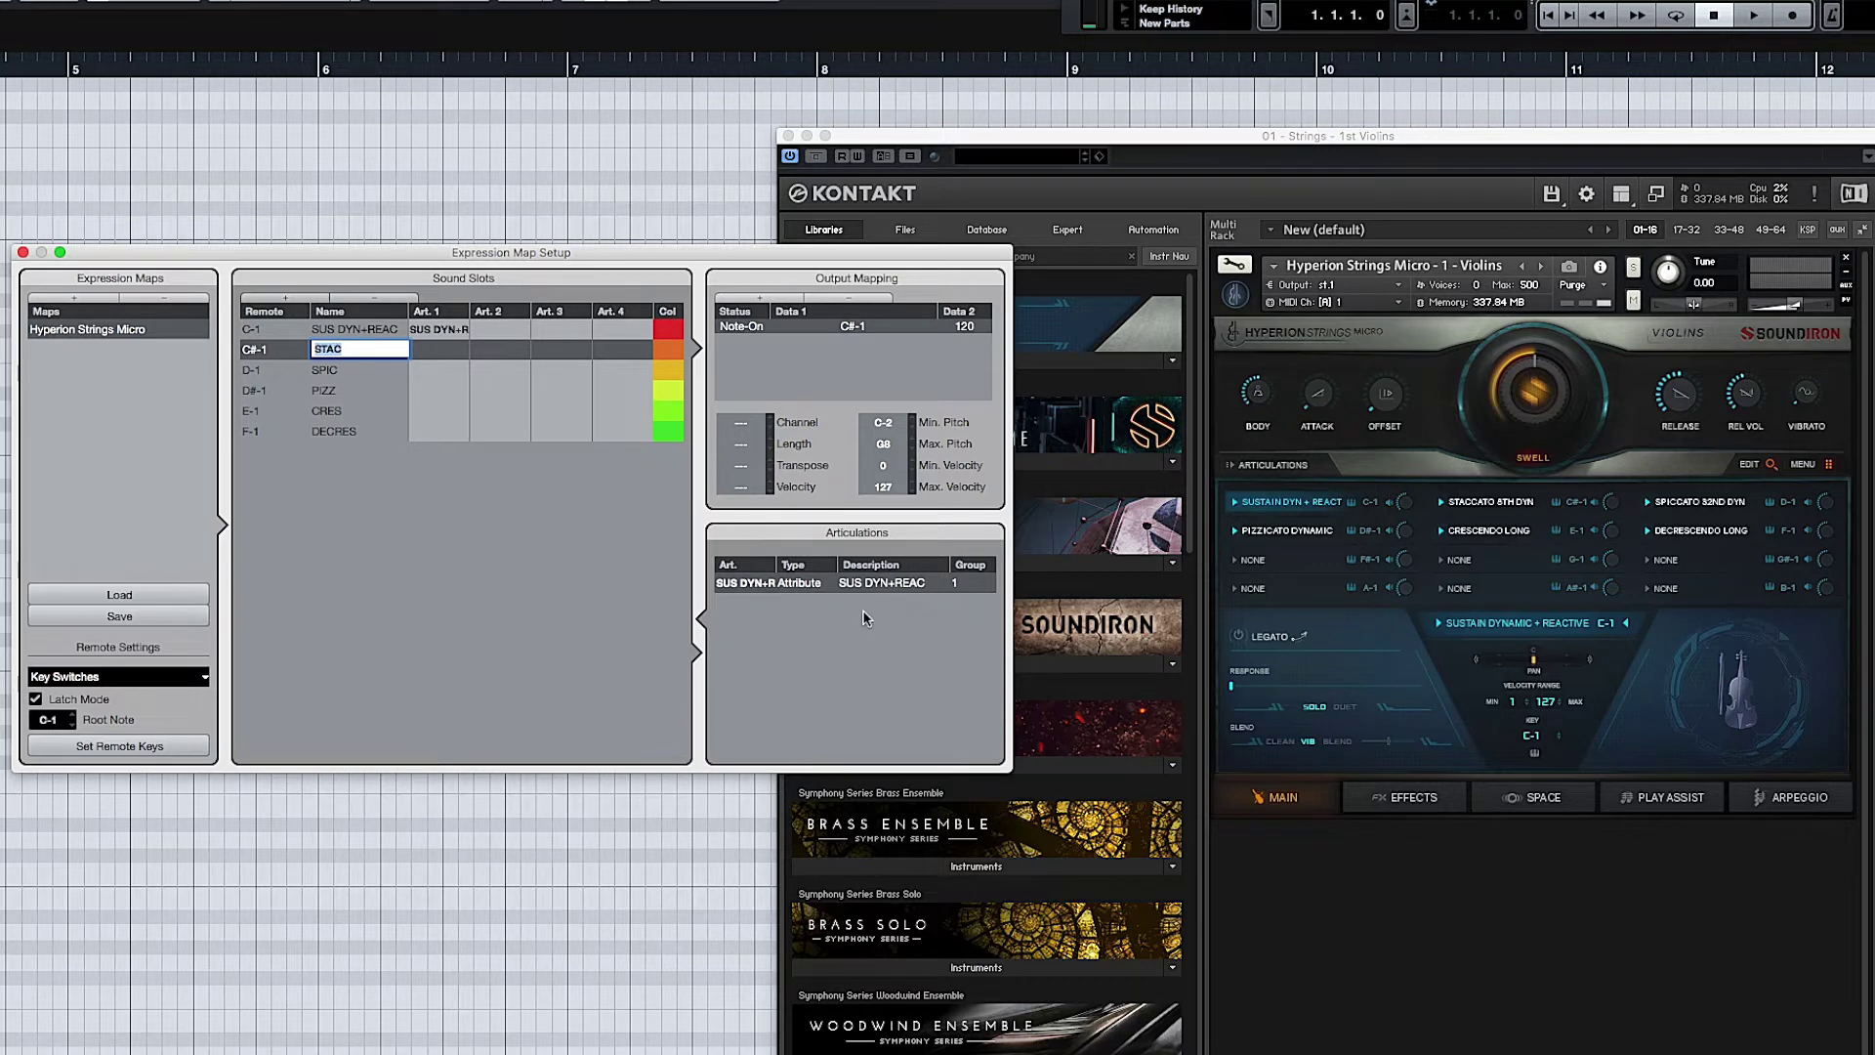
pyautogui.click(437, 349)
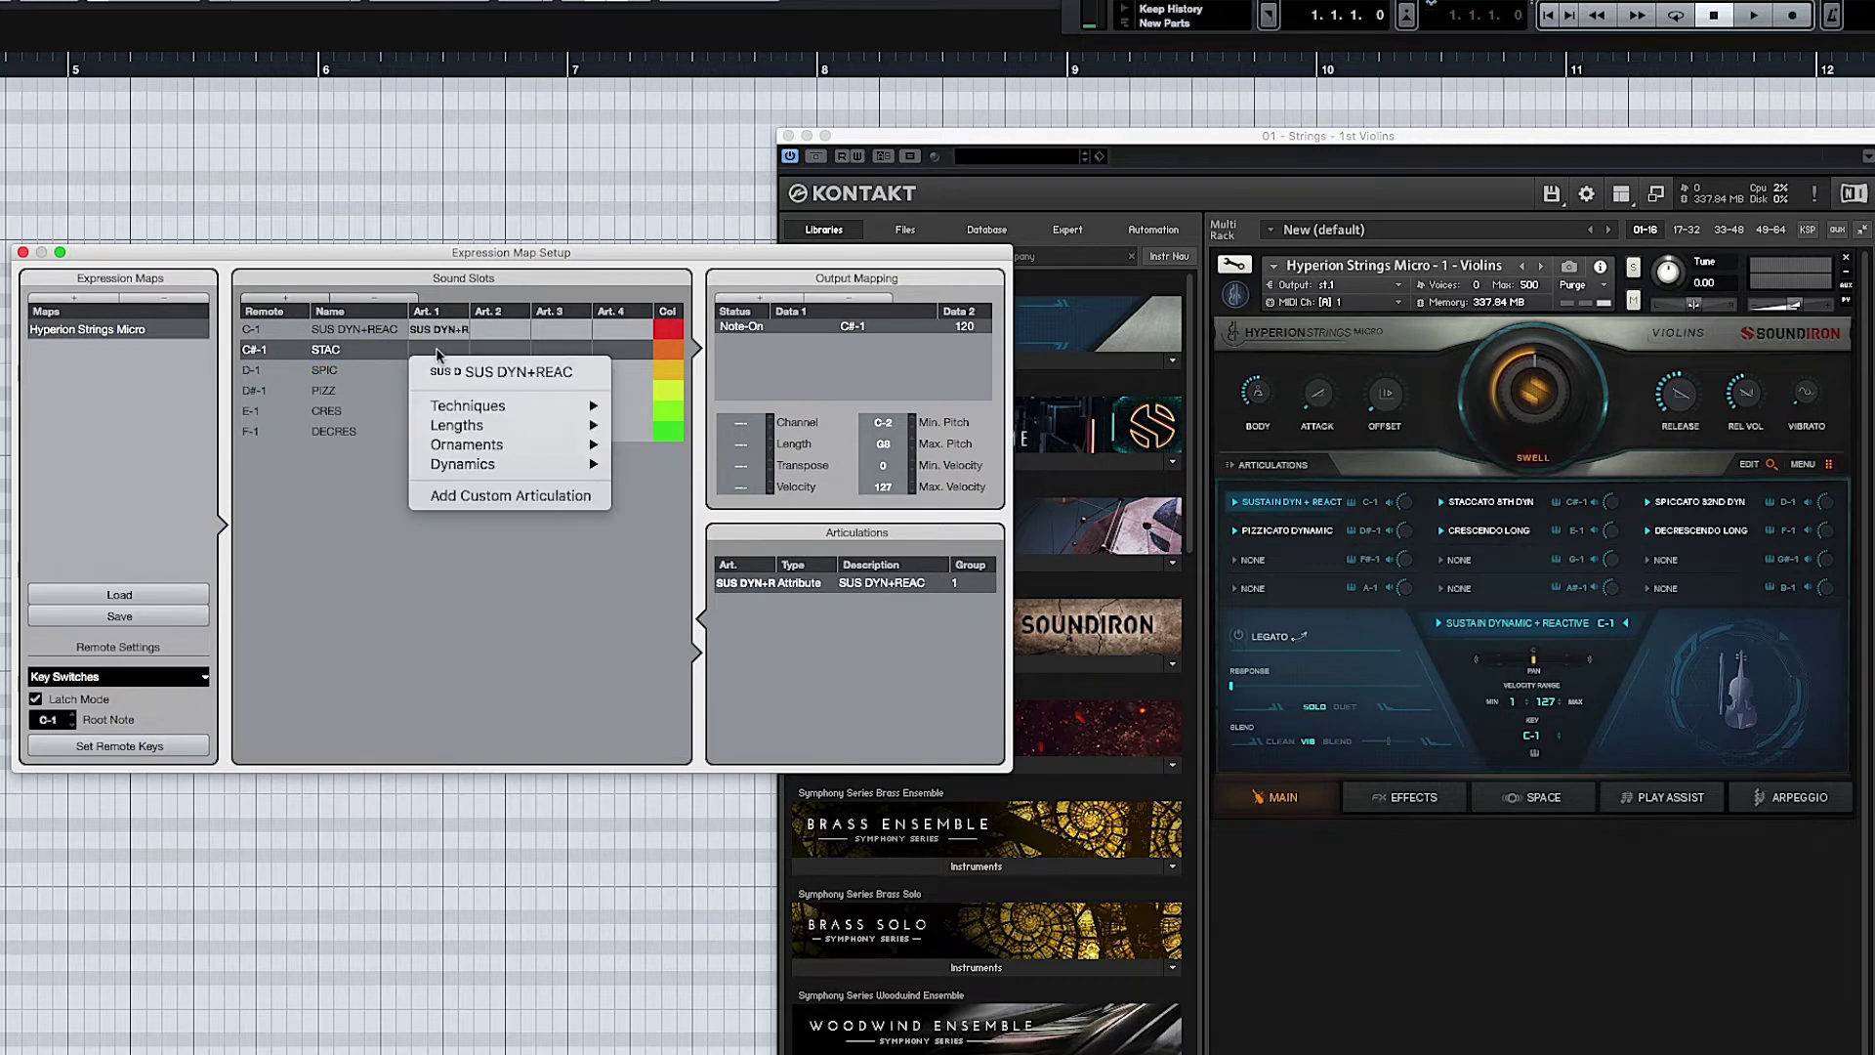
pyautogui.click(485, 499)
pyautogui.click(744, 605)
pyautogui.click(748, 622)
pyautogui.write('STAC')
pyautogui.press('Return')
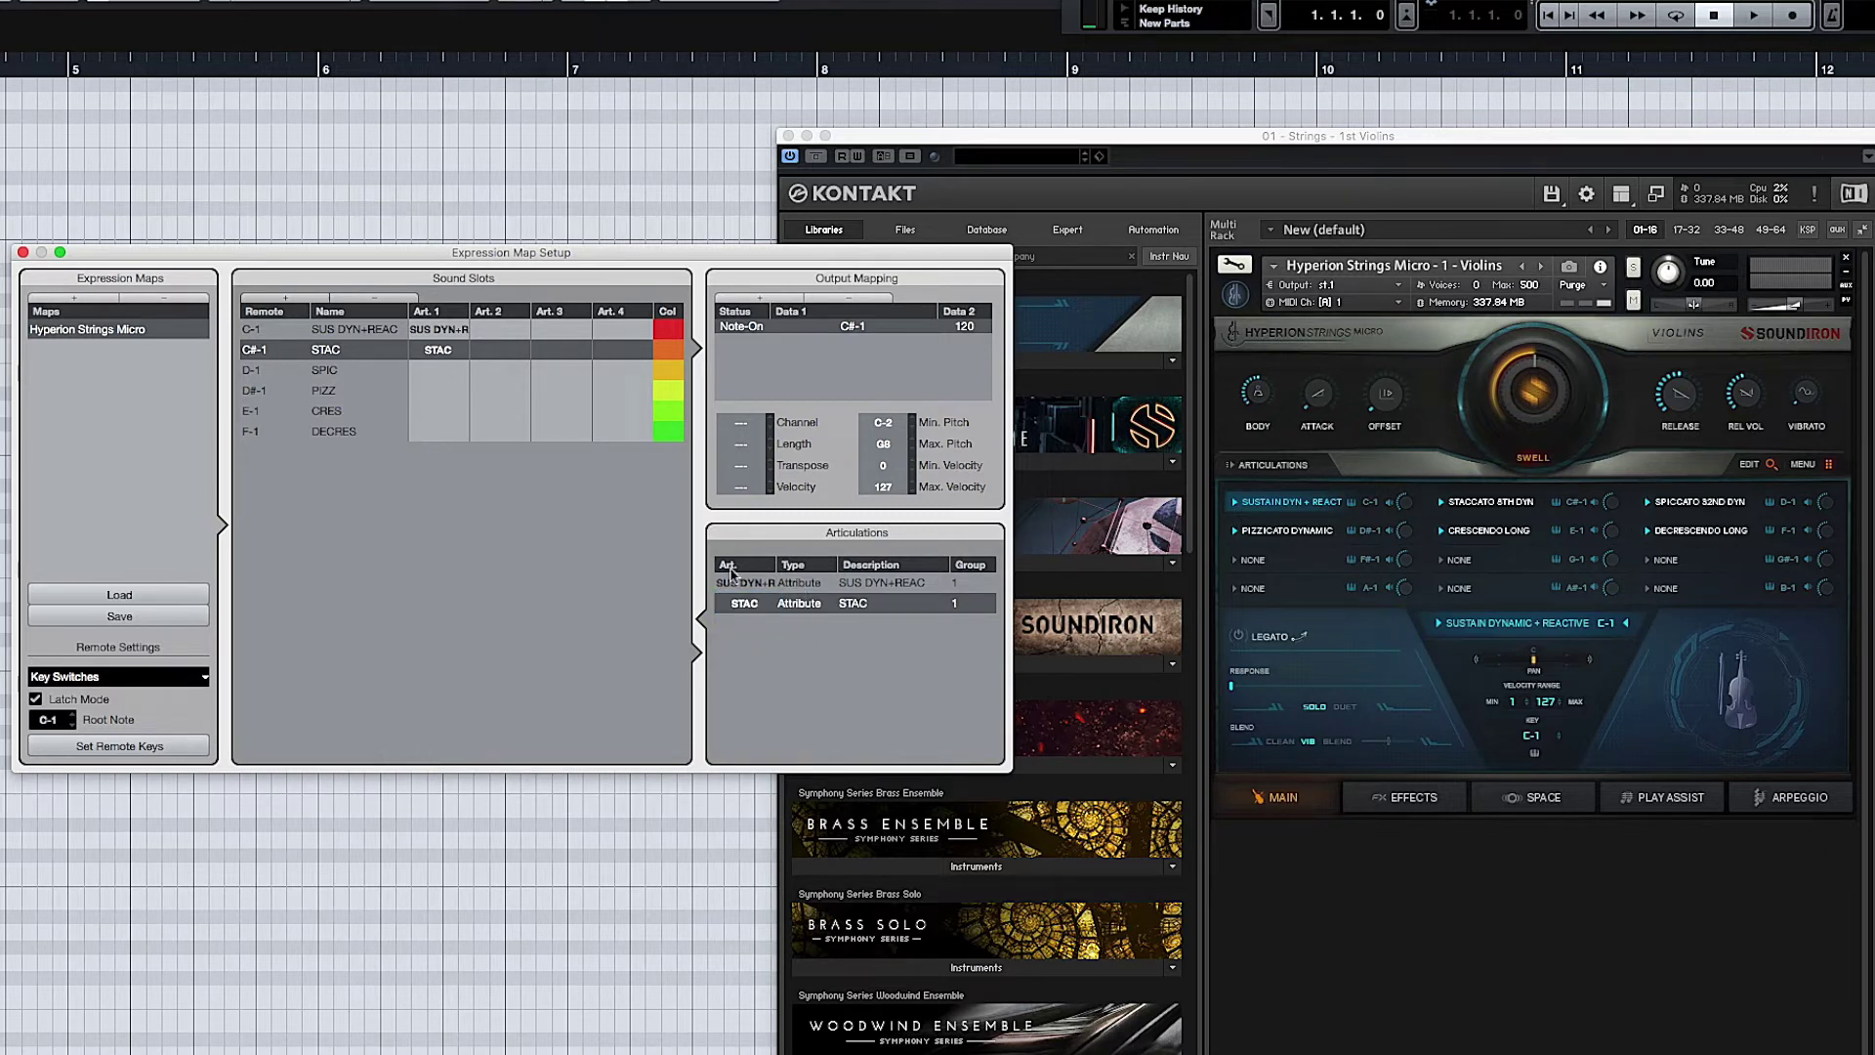
# Step: Give the SPIC and PIZZ sound slots custom Art. 1 articulations with the text labels SPIC and PIZZ
pyautogui.doubleClick(341, 372)
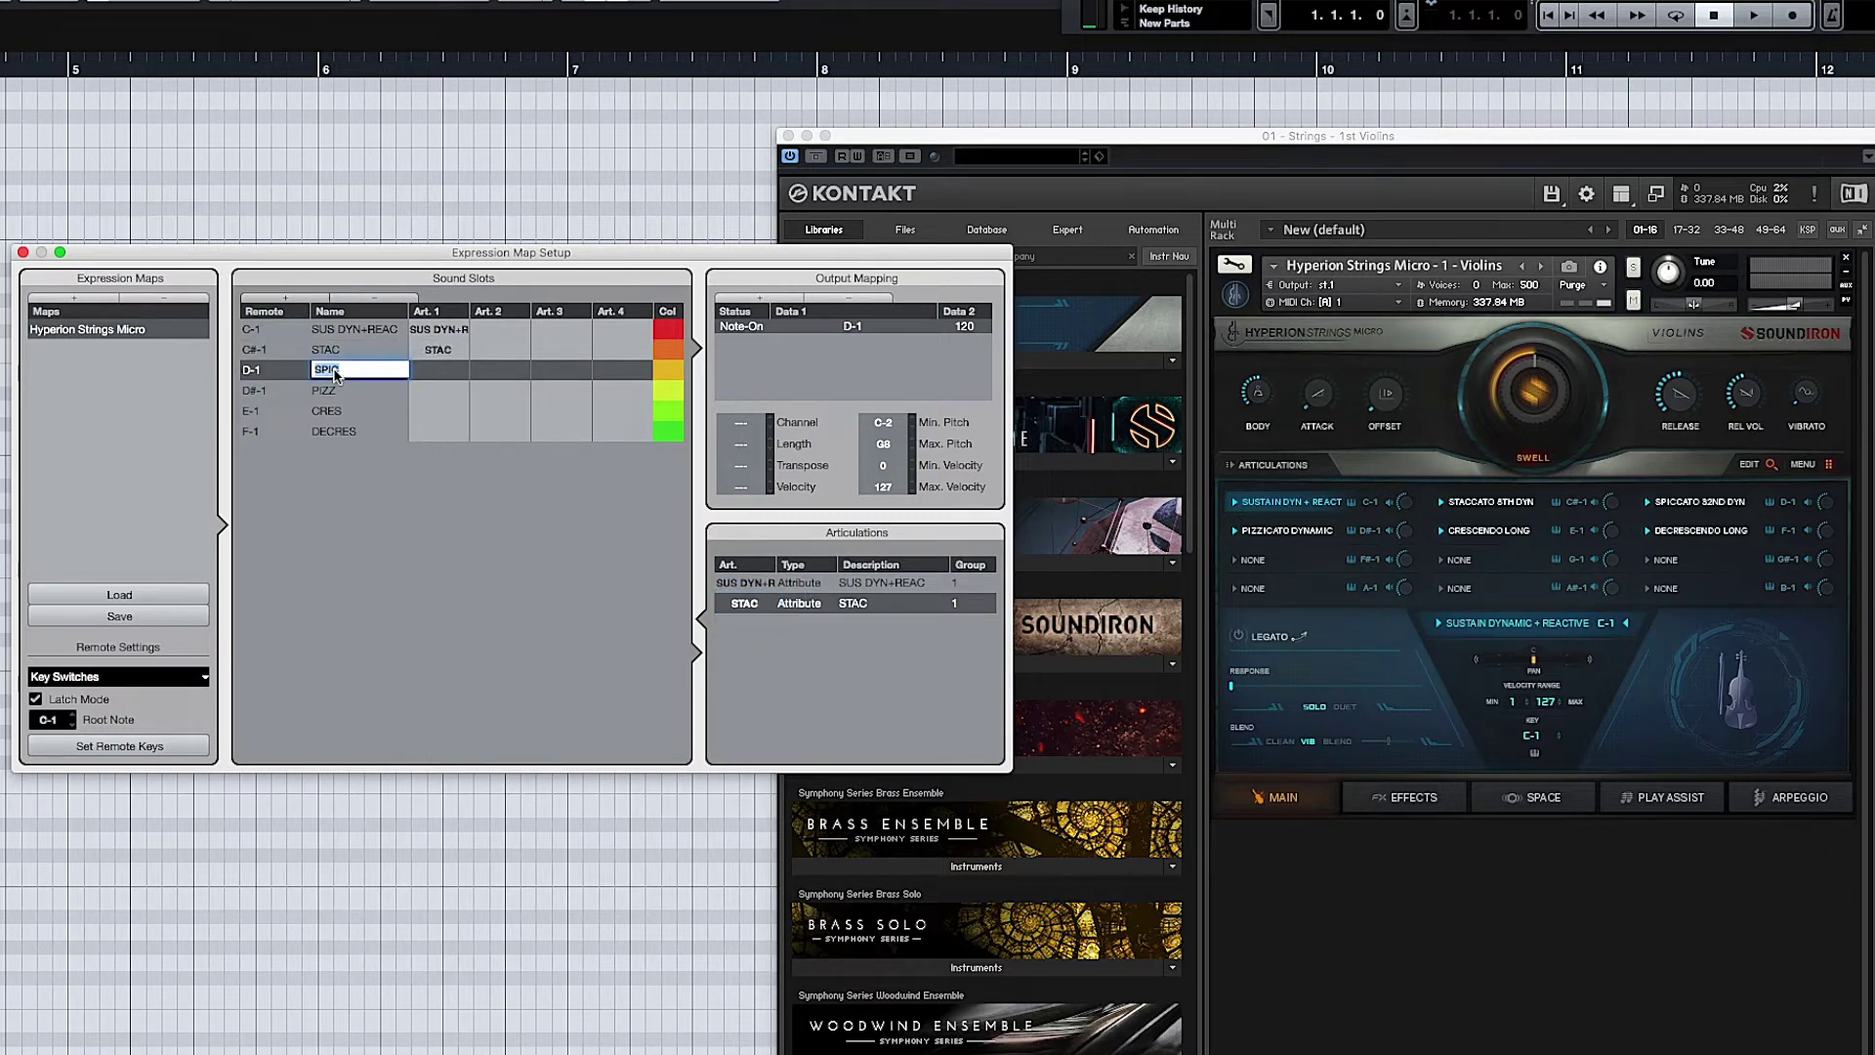
pyautogui.click(420, 379)
pyautogui.write('SPIC')
pyautogui.press('Return')
pyautogui.doubleClick(337, 390)
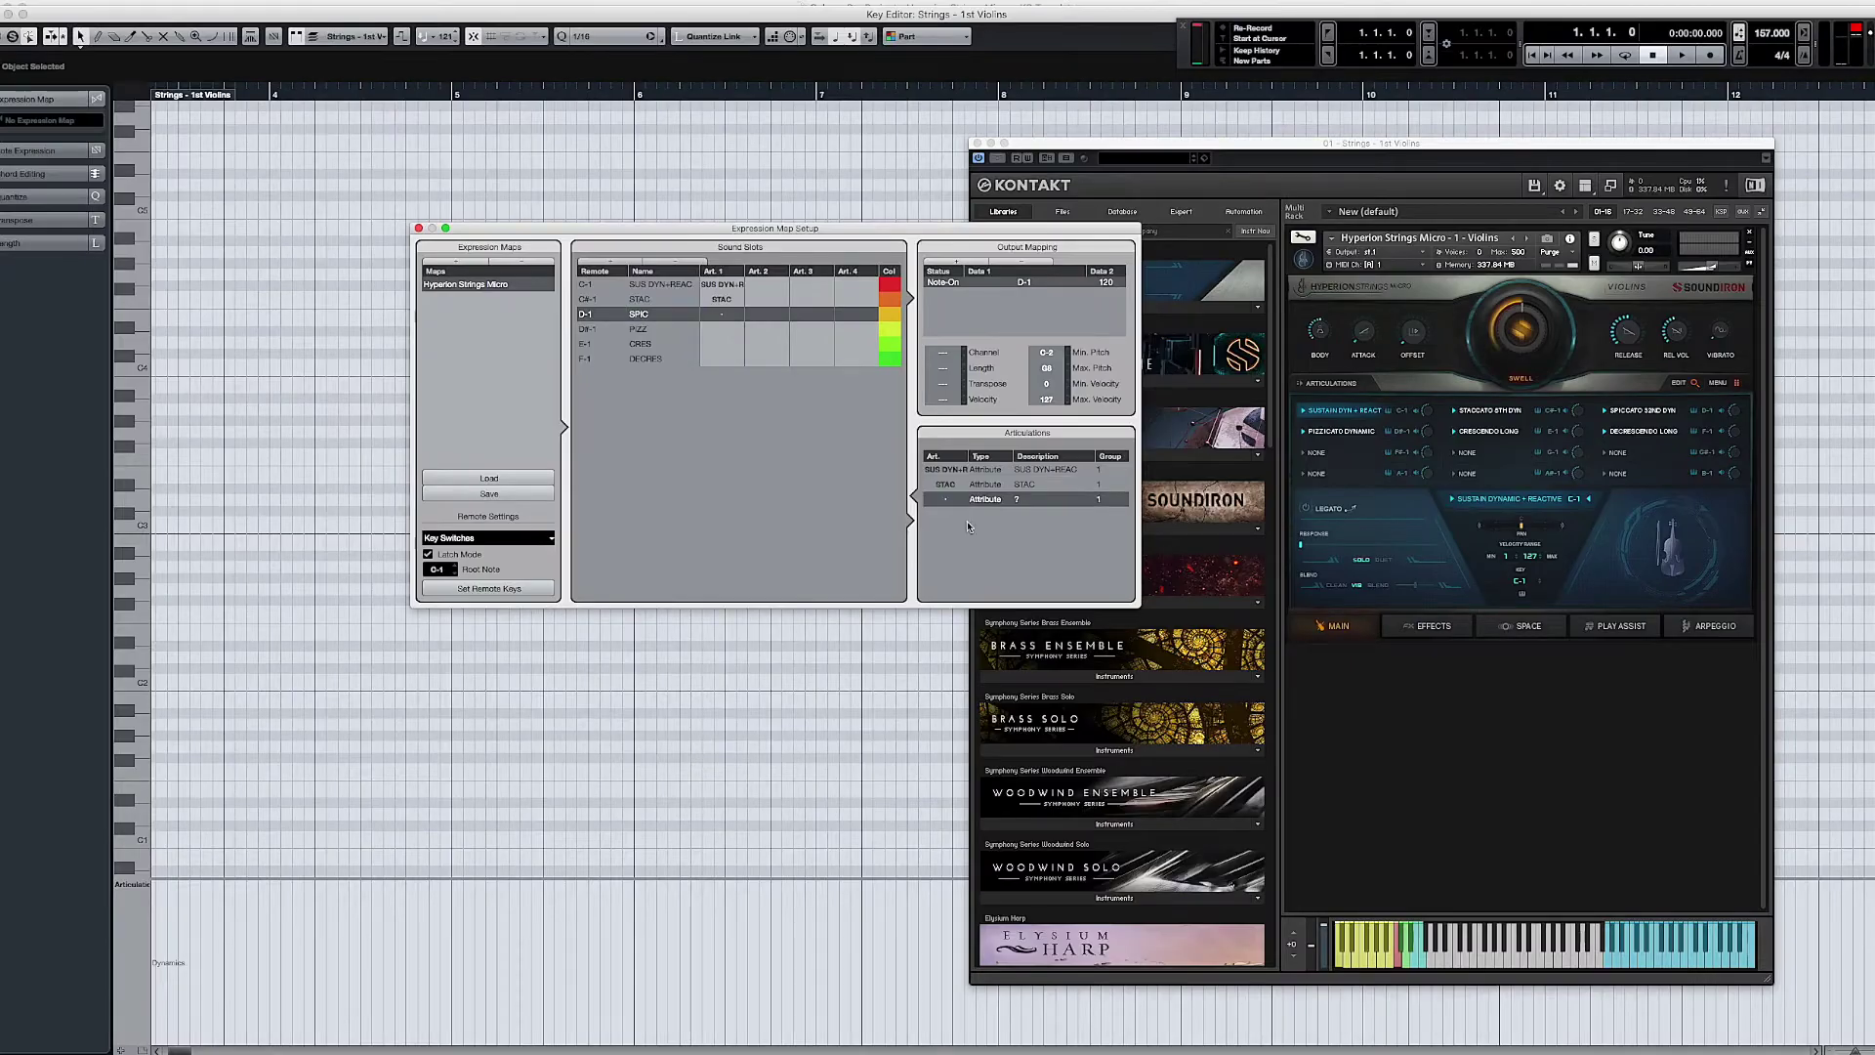
pyautogui.press('Return')
# Step: Give the CRES and DECRES sound slots custom Art. 1 articulations with the text labels CRES and DECRES
pyautogui.doubleClick(645, 343)
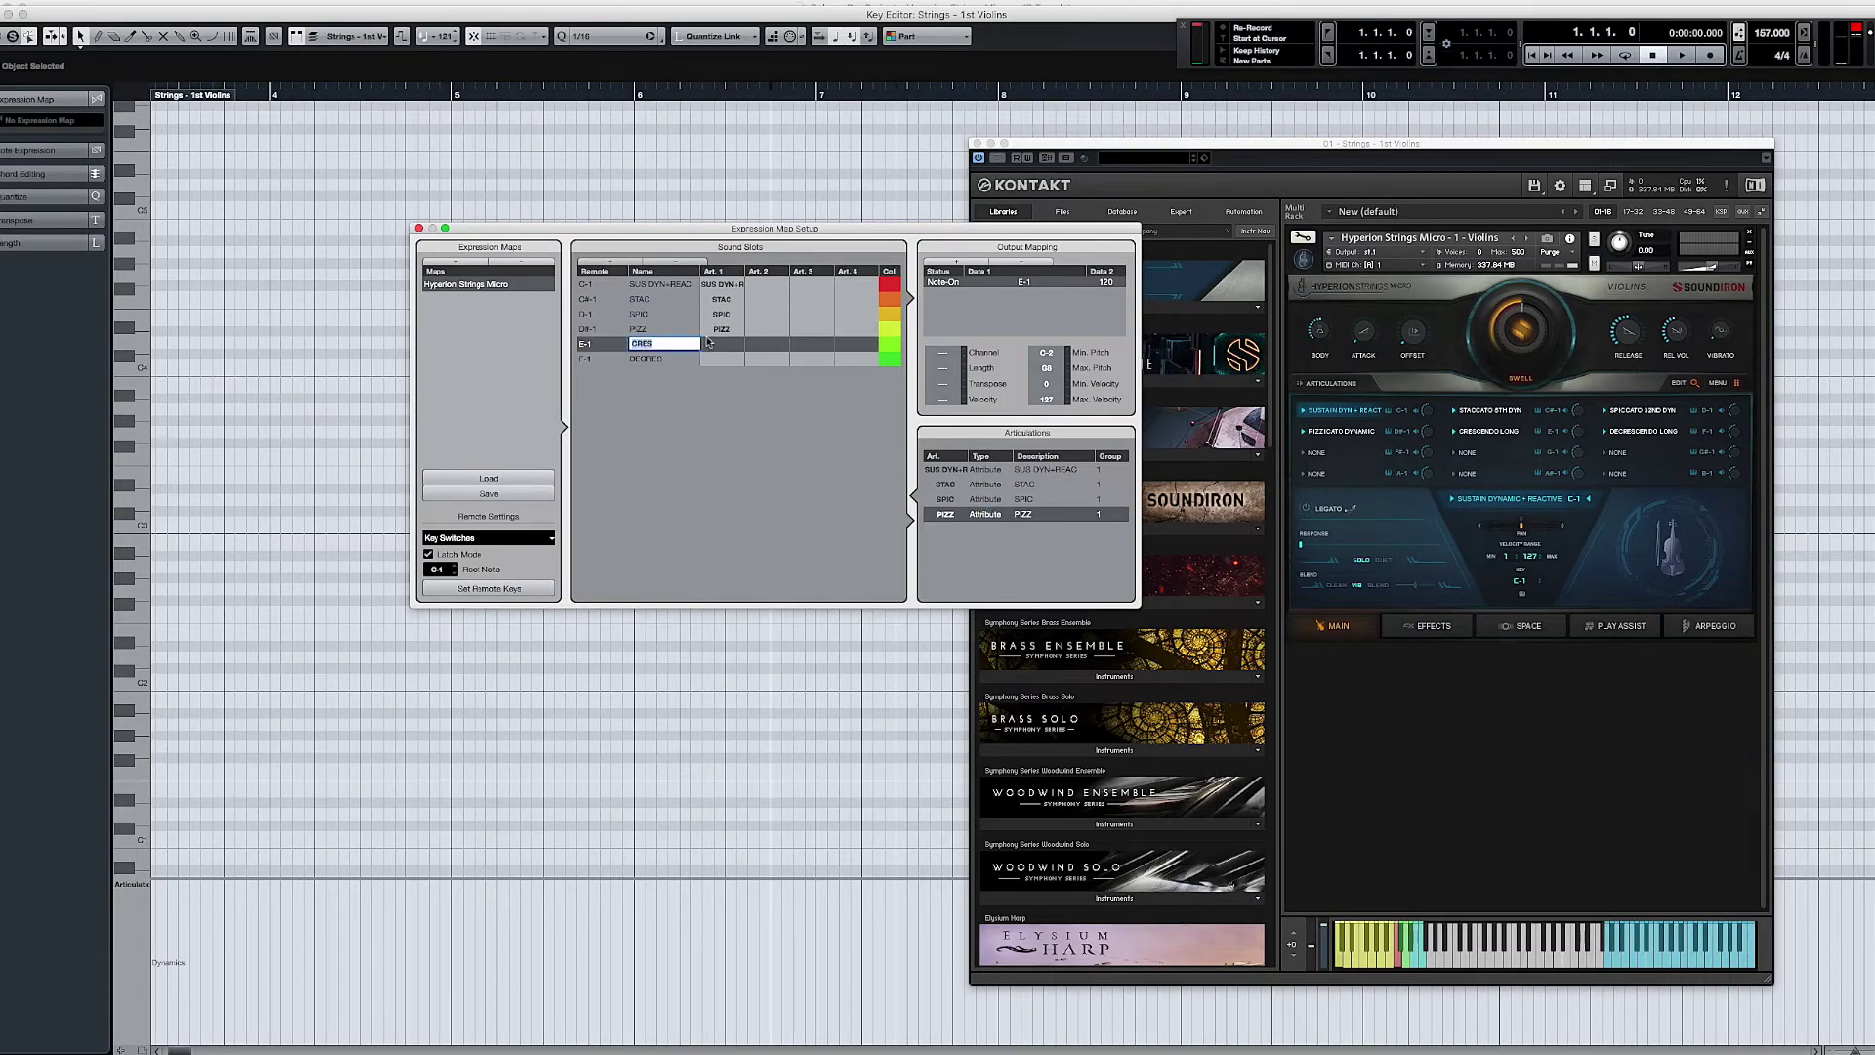
pyautogui.press('Return')
pyautogui.doubleClick(650, 358)
pyautogui.press('Return')
pyautogui.click(722, 359)
pyautogui.click(795, 536)
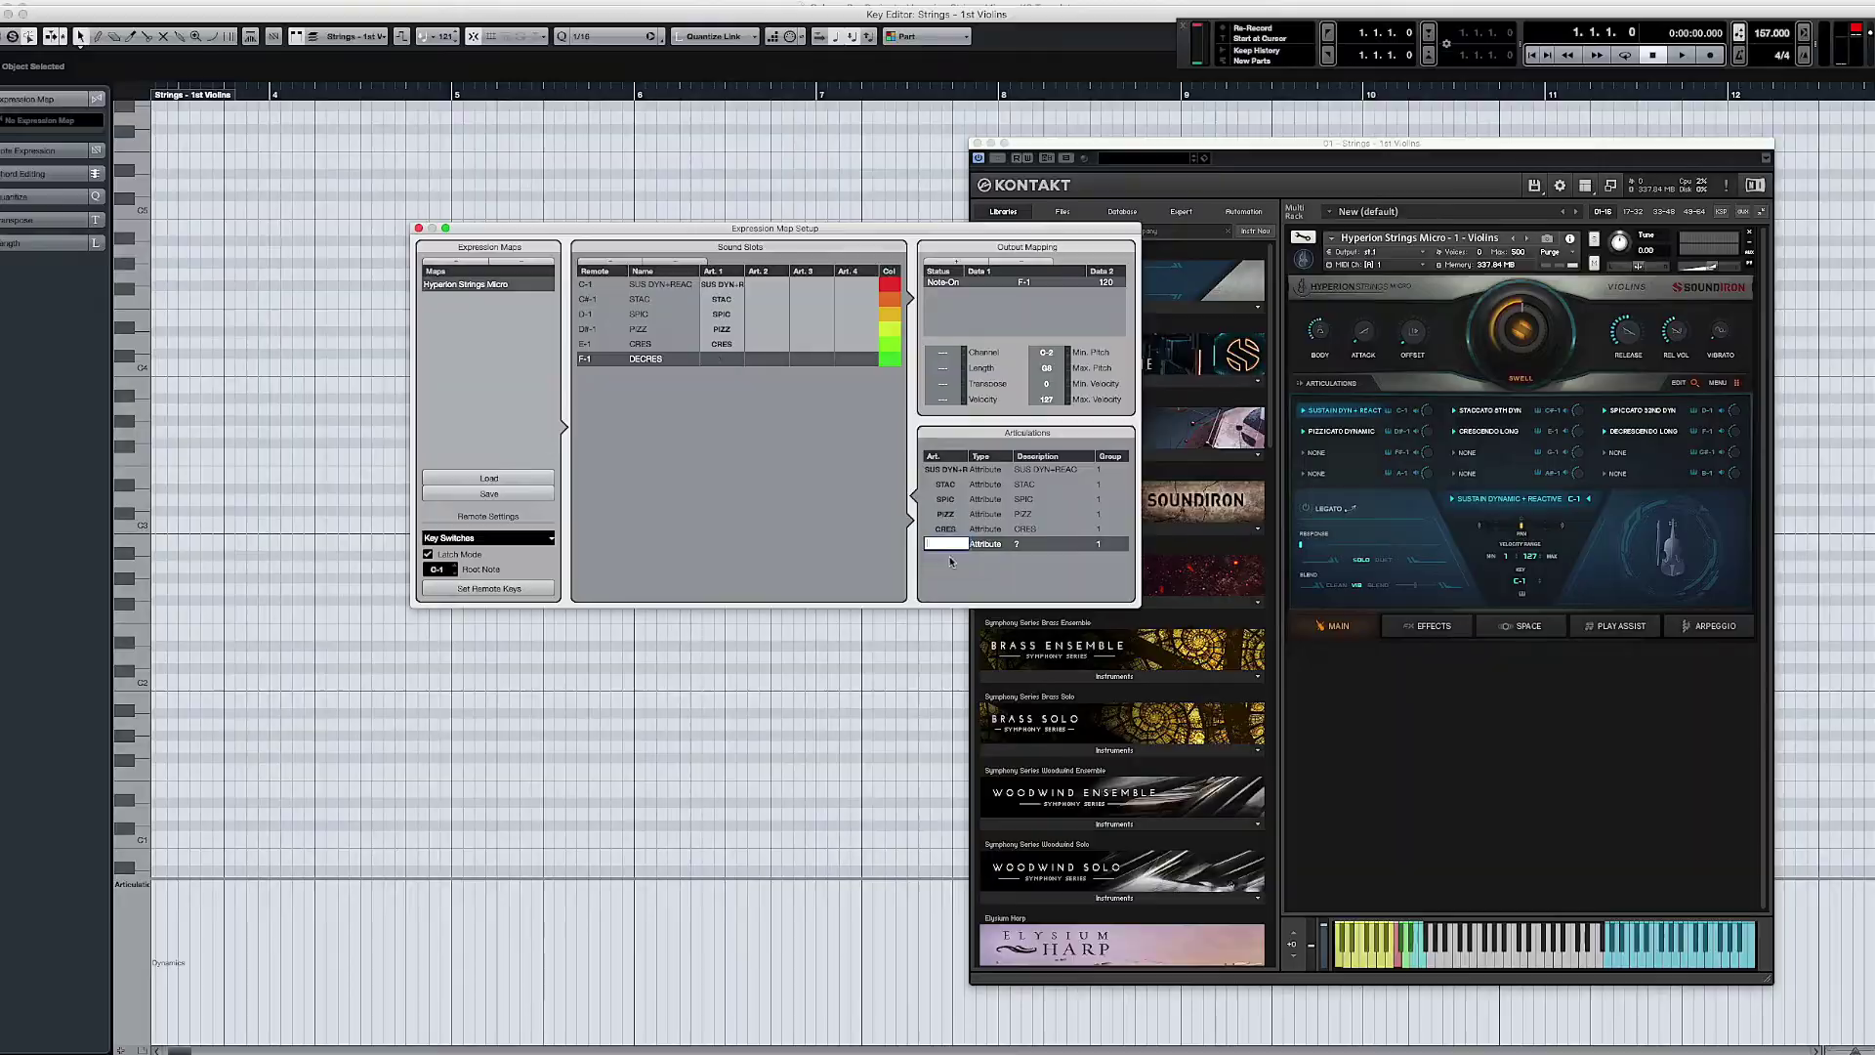
pyautogui.write('DECRES')
pyautogui.press('Return')
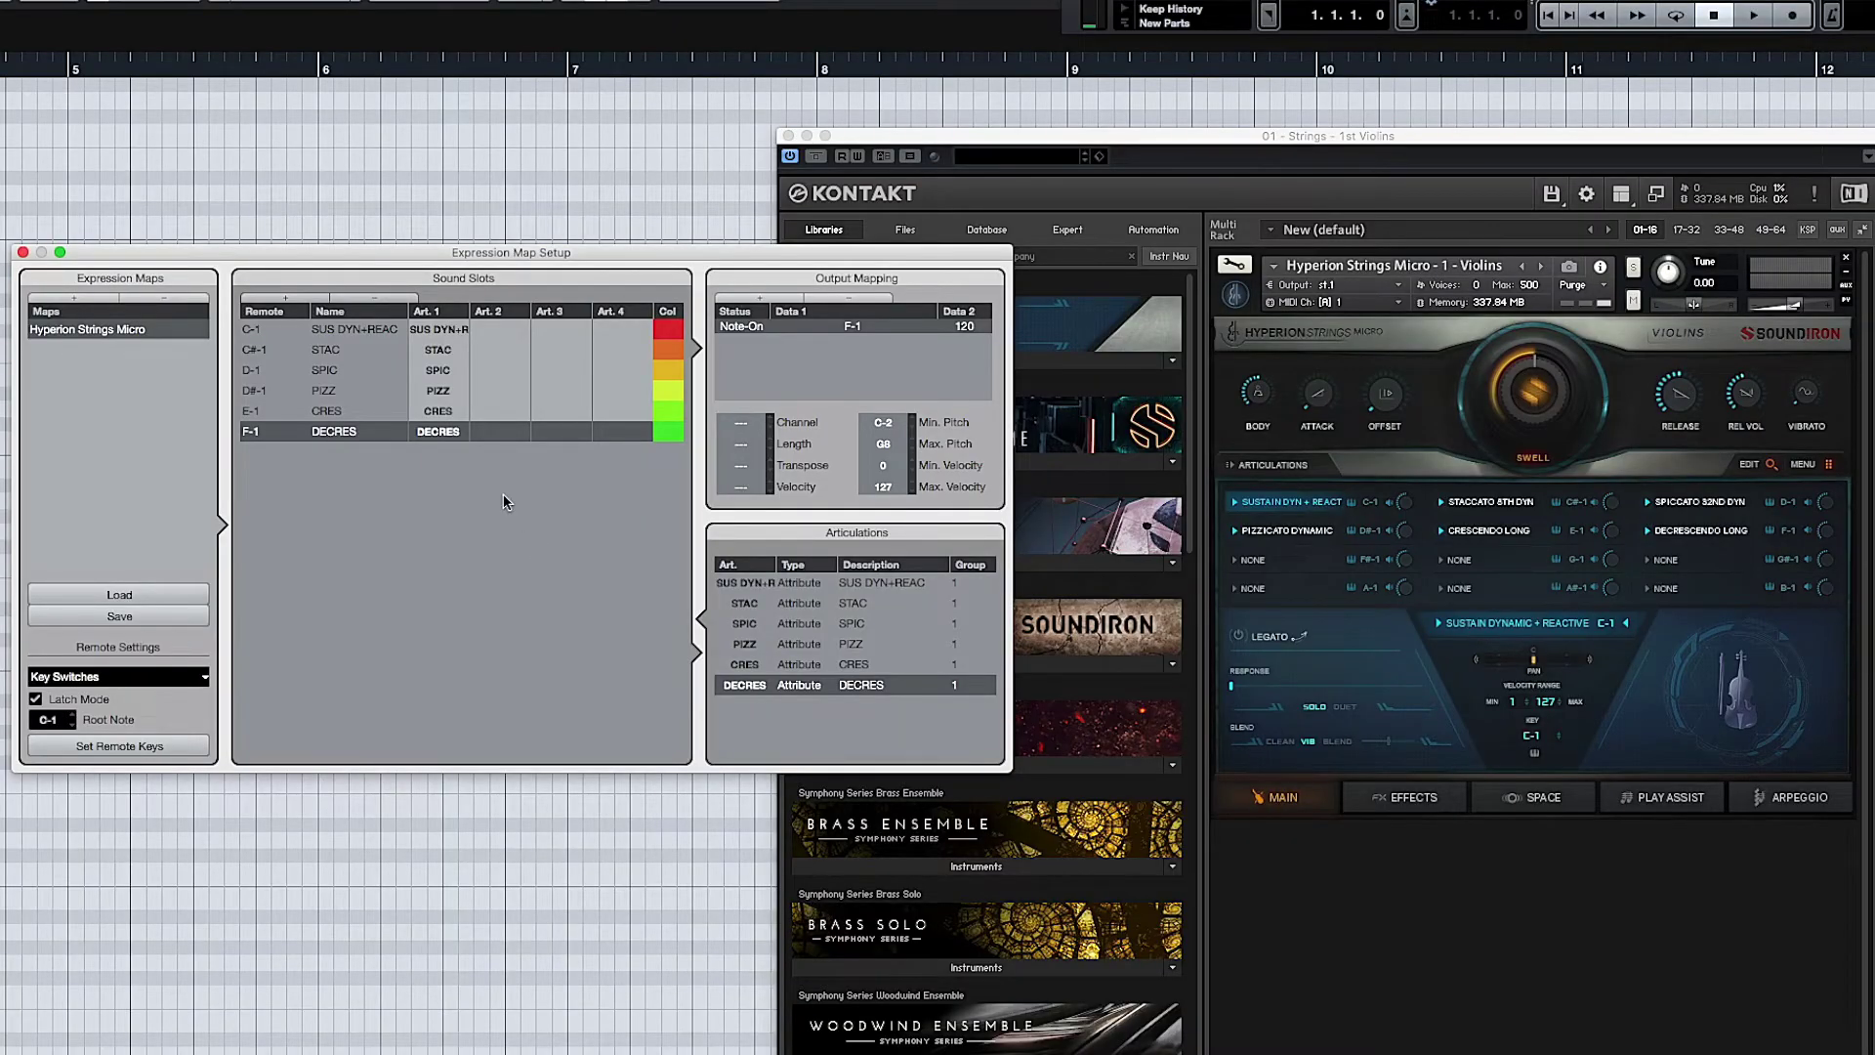
# Step: Set the type of all six articulations to Direction and save the expression map as Hyperion Strings Micro.expressionmap
pyautogui.click(800, 600)
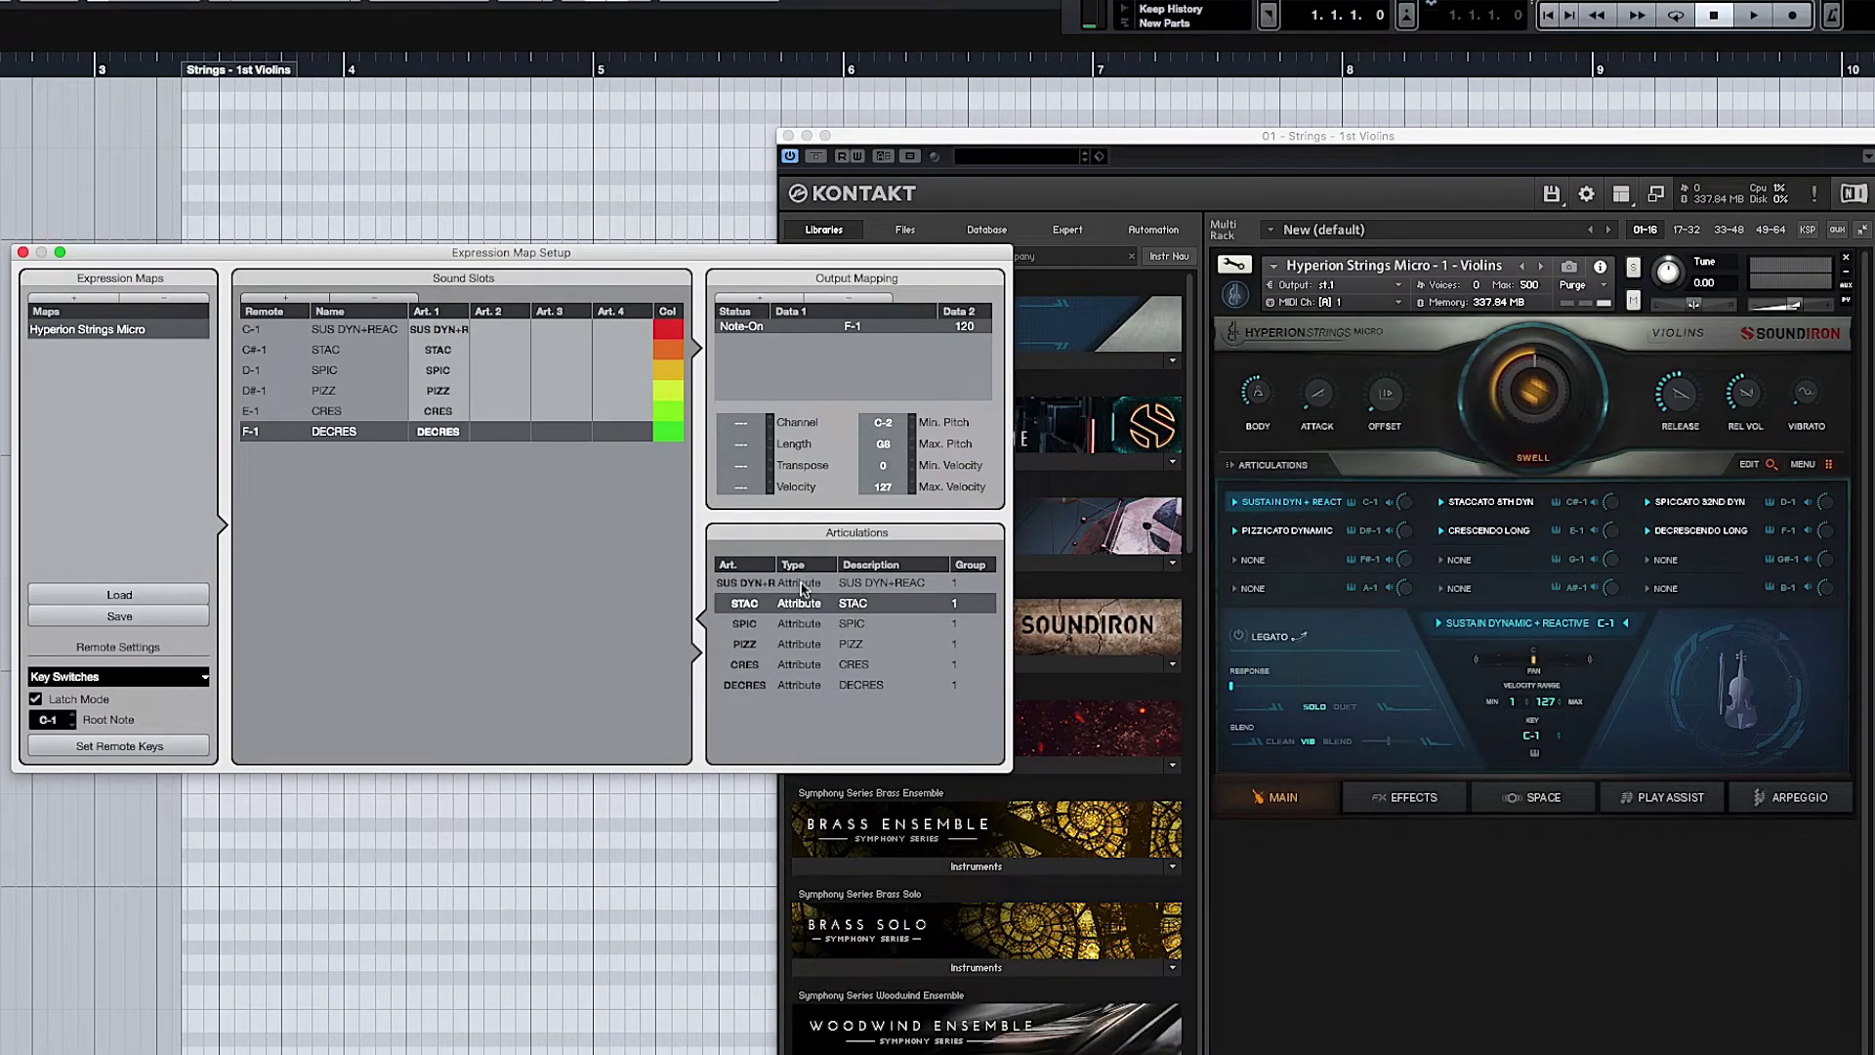
pyautogui.click(802, 583)
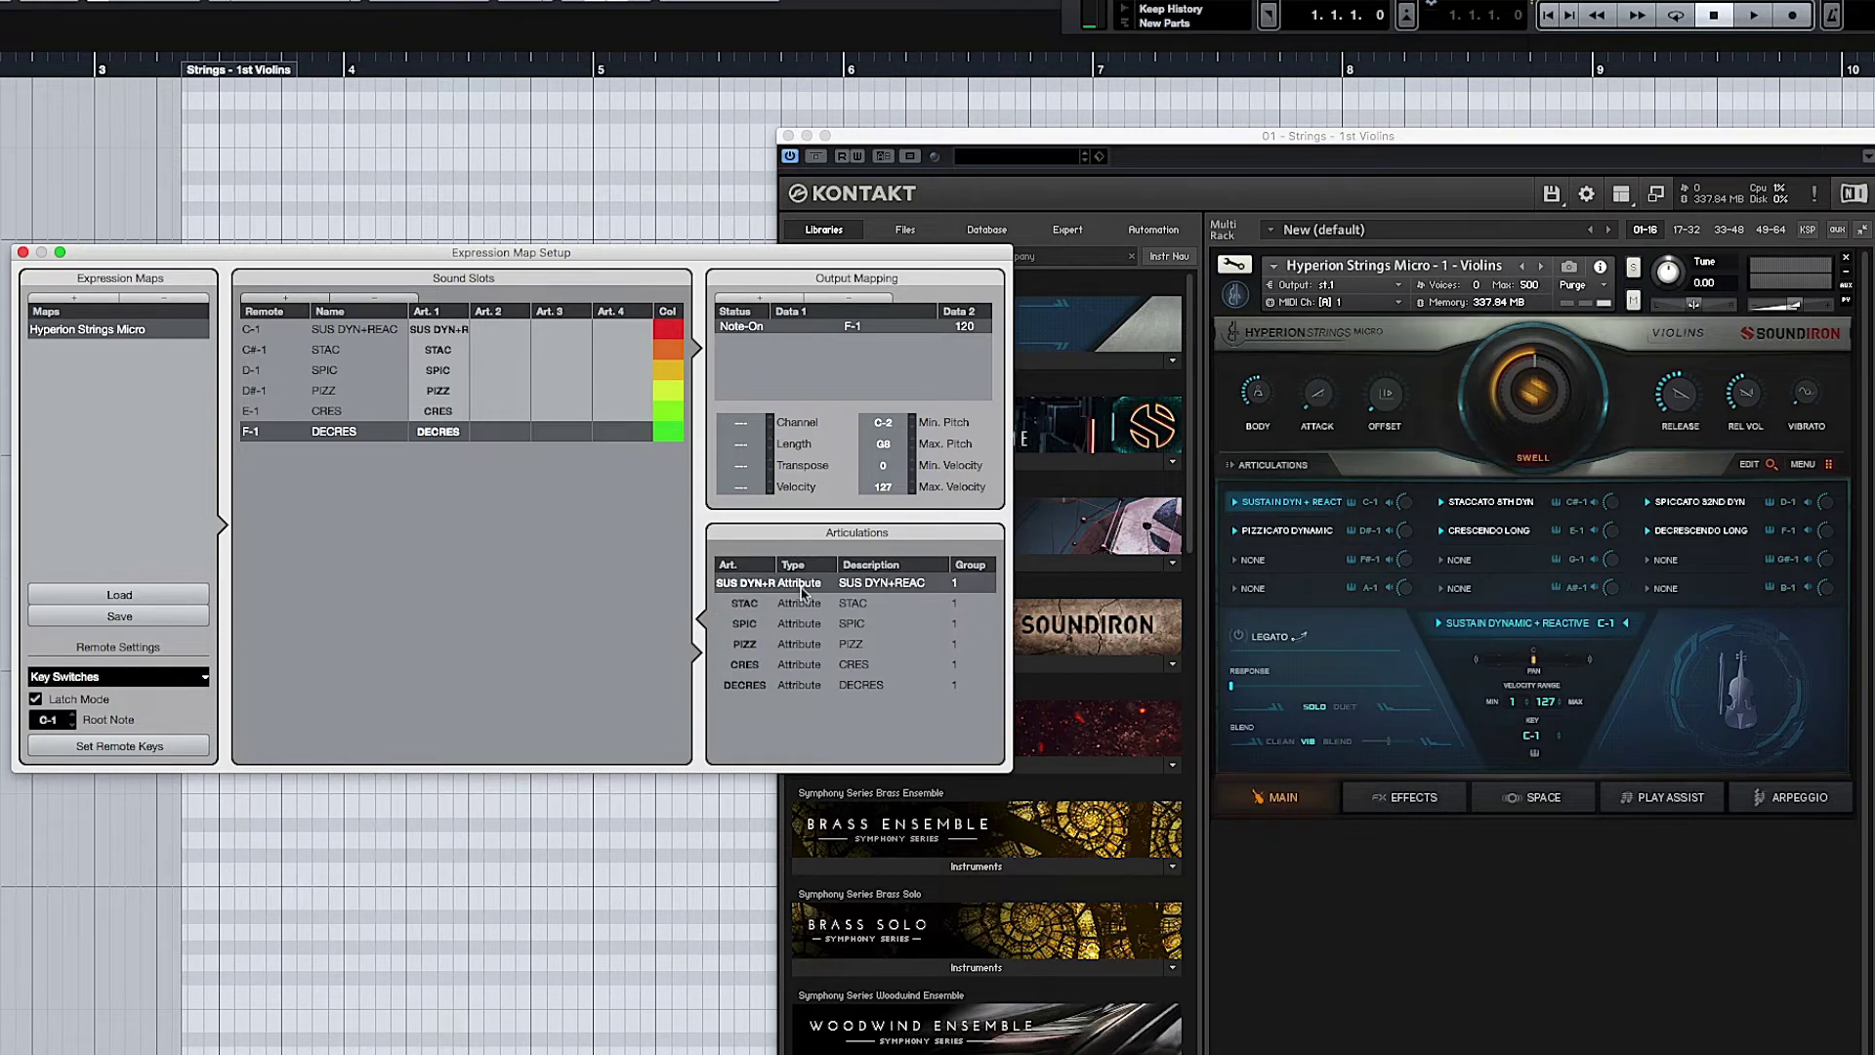
pyautogui.click(802, 583)
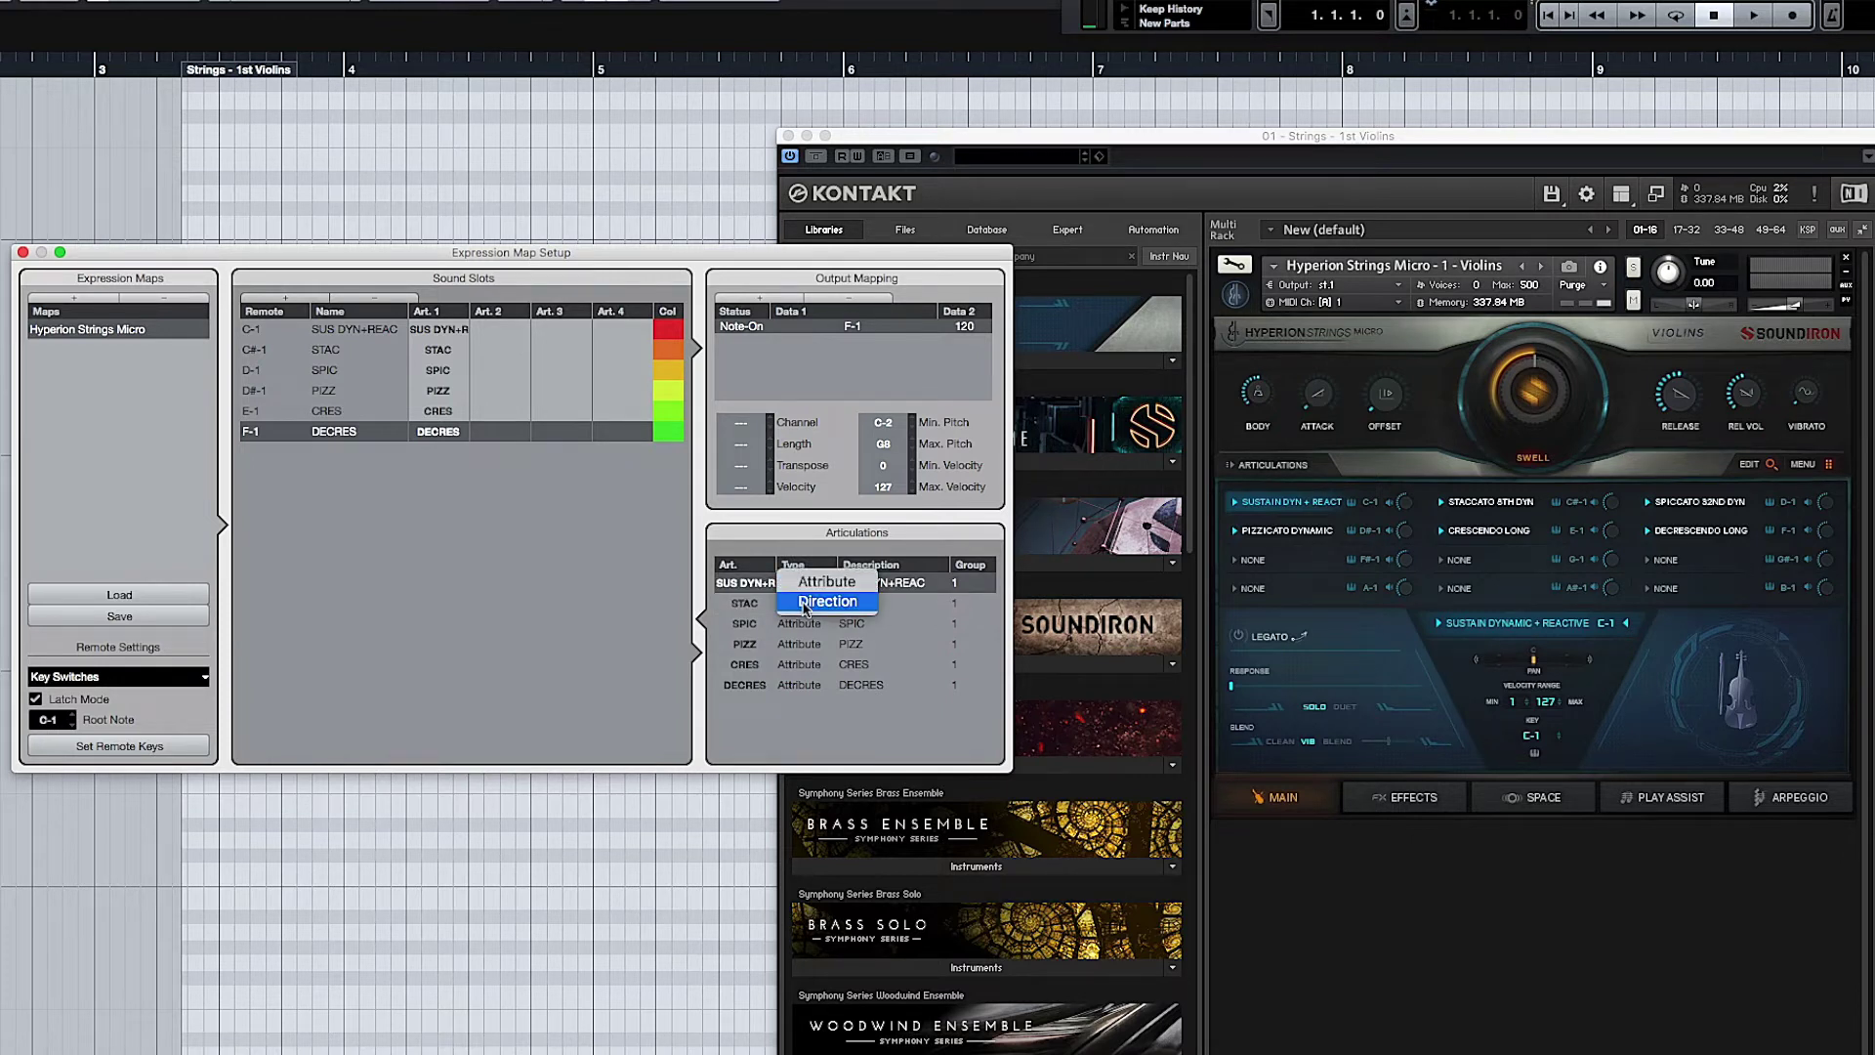
pyautogui.click(805, 602)
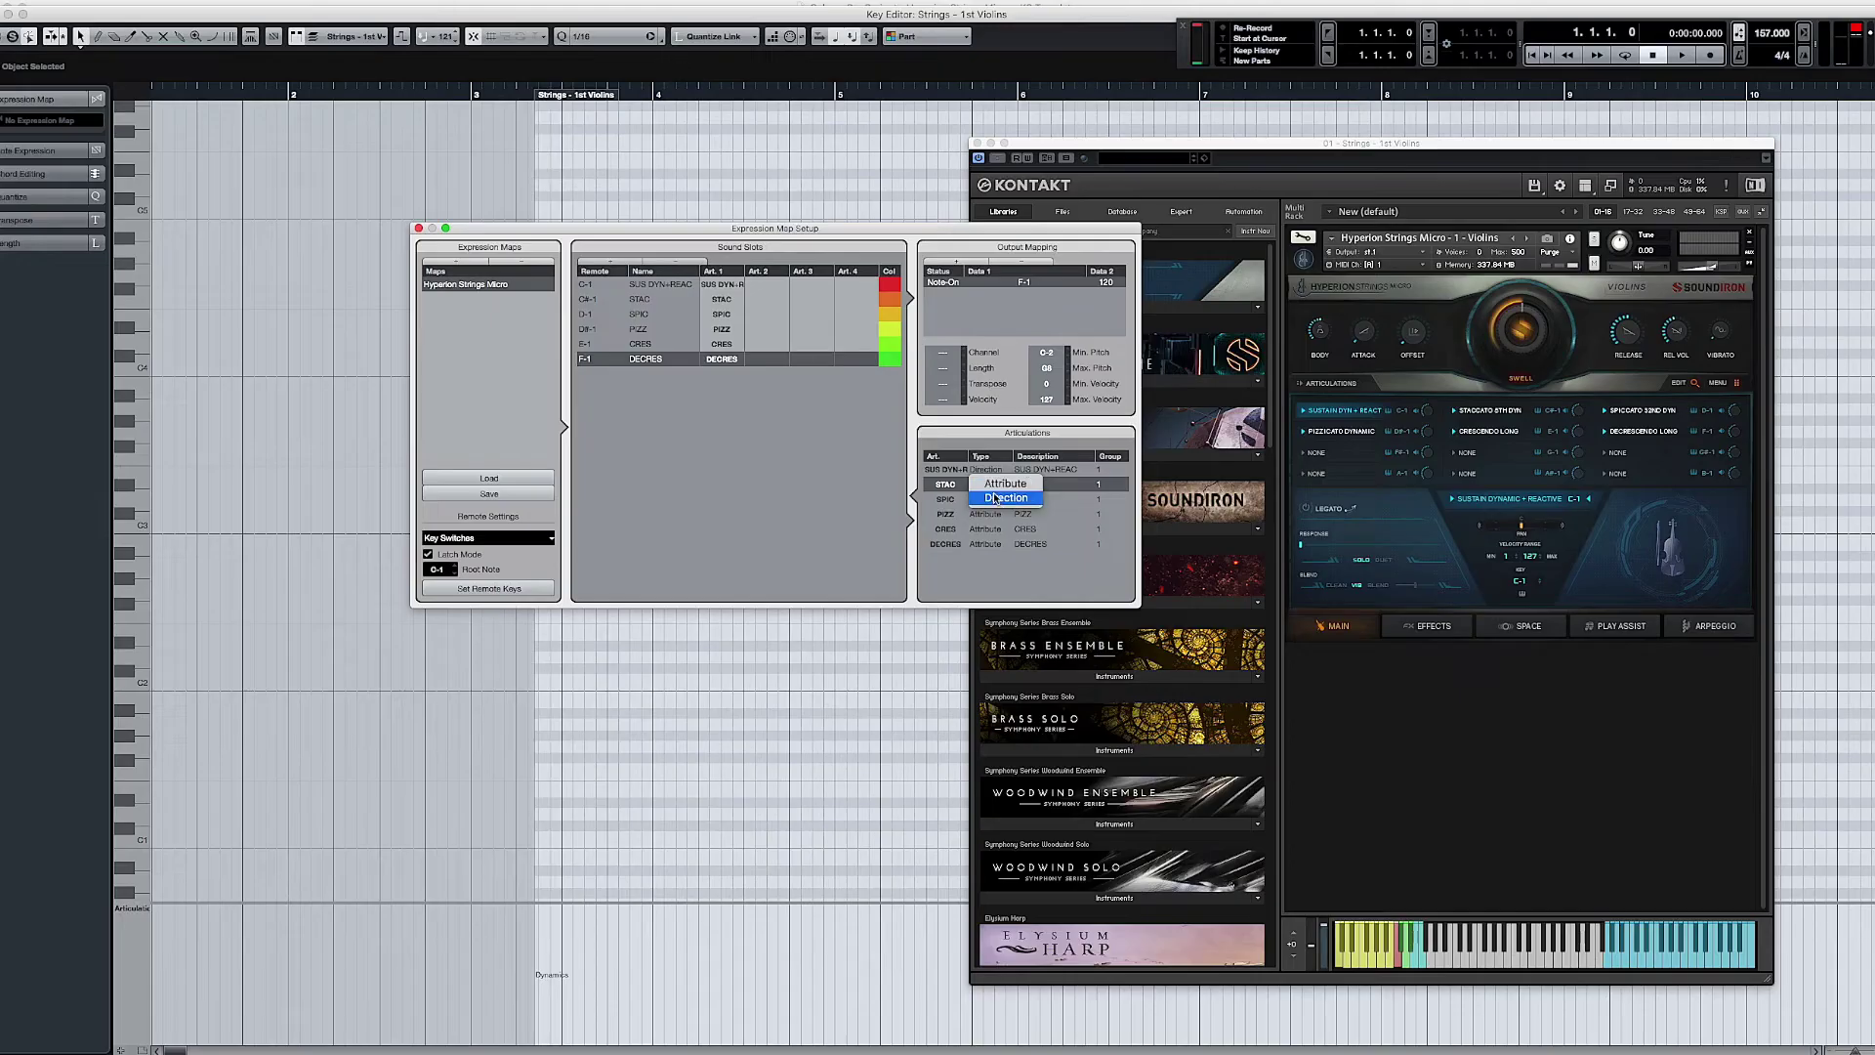
pyautogui.click(995, 498)
pyautogui.click(987, 500)
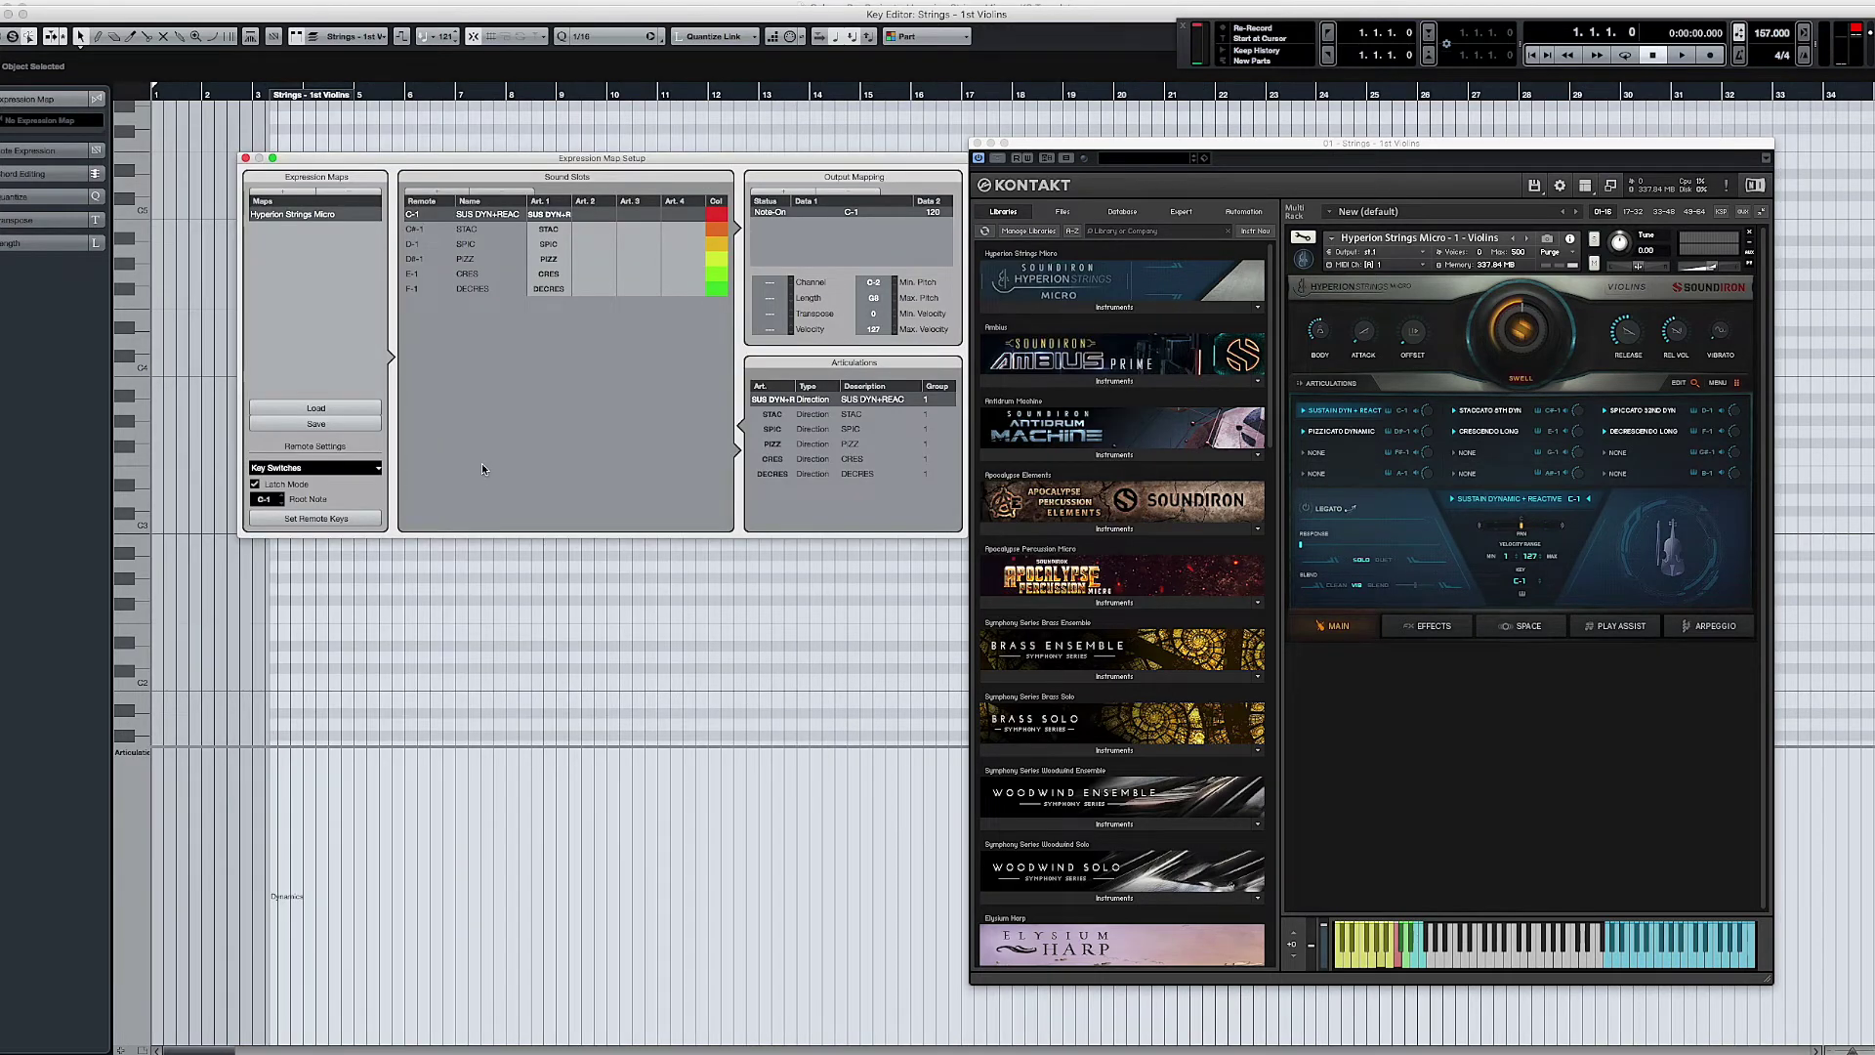
pyautogui.click(326, 427)
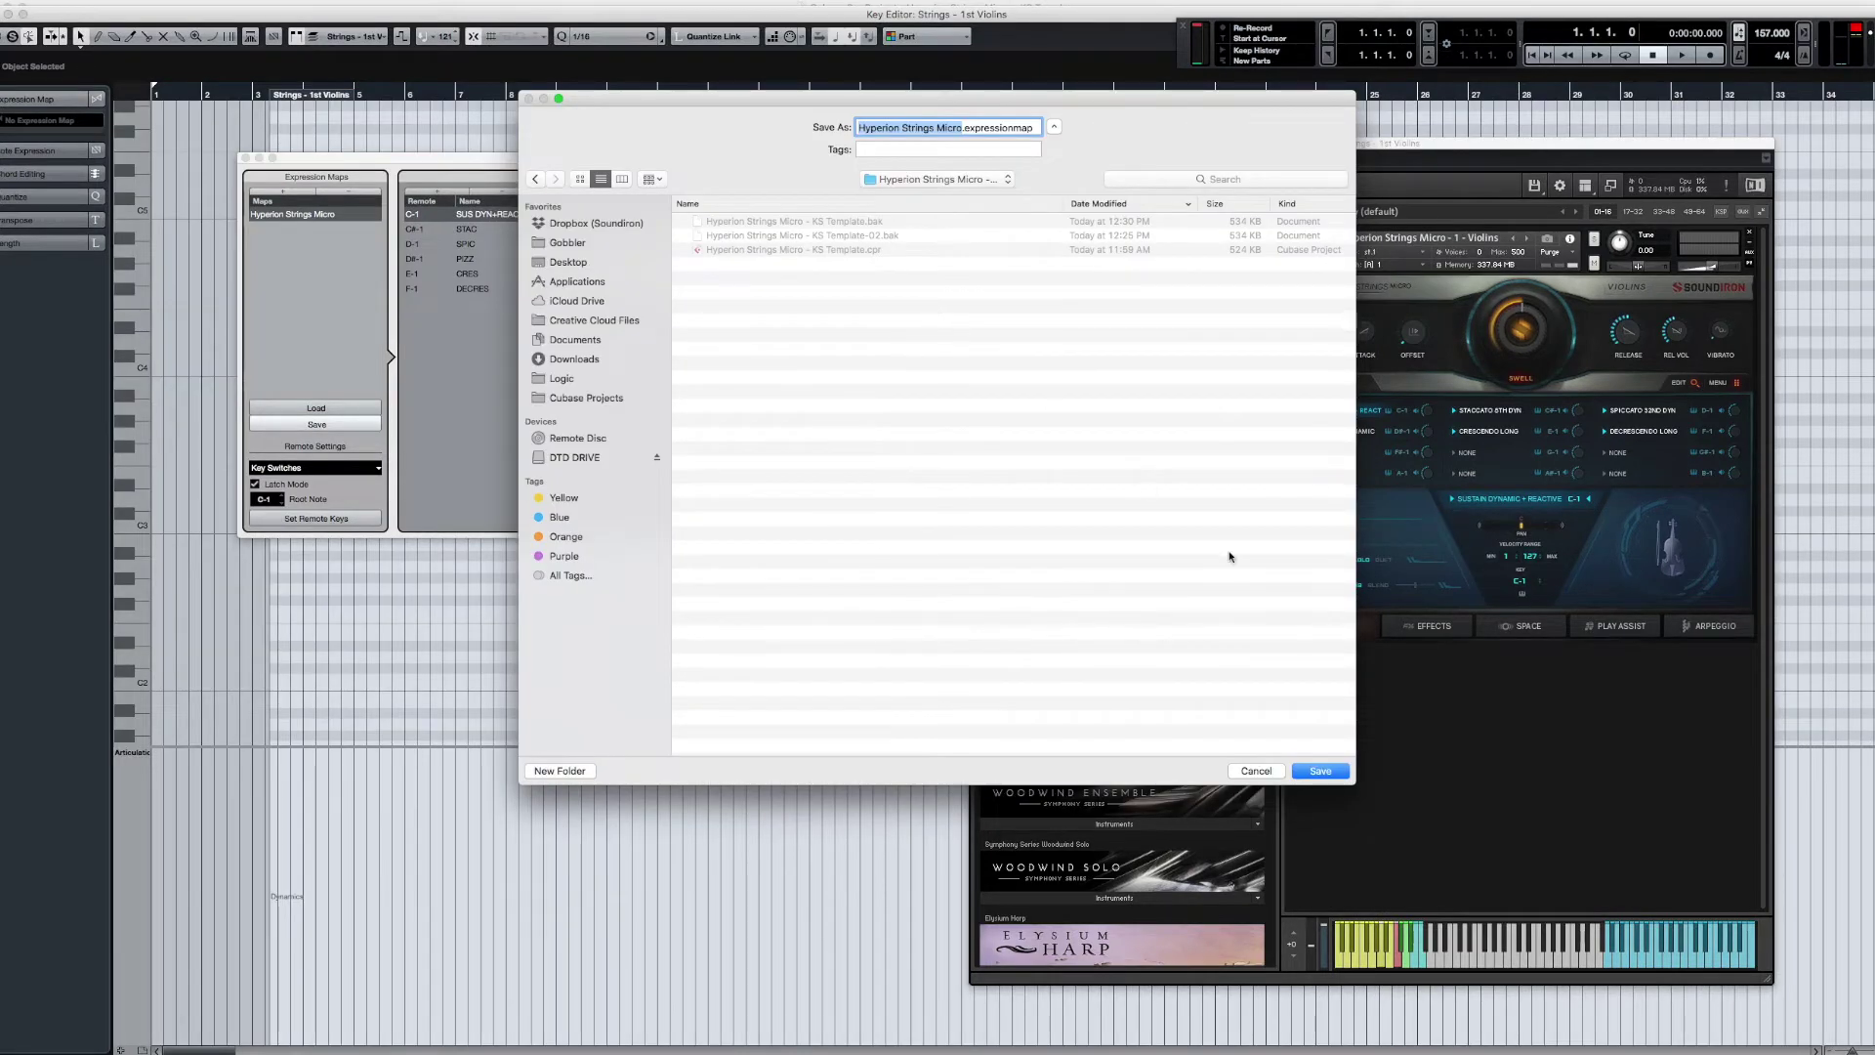
pyautogui.press('Return')
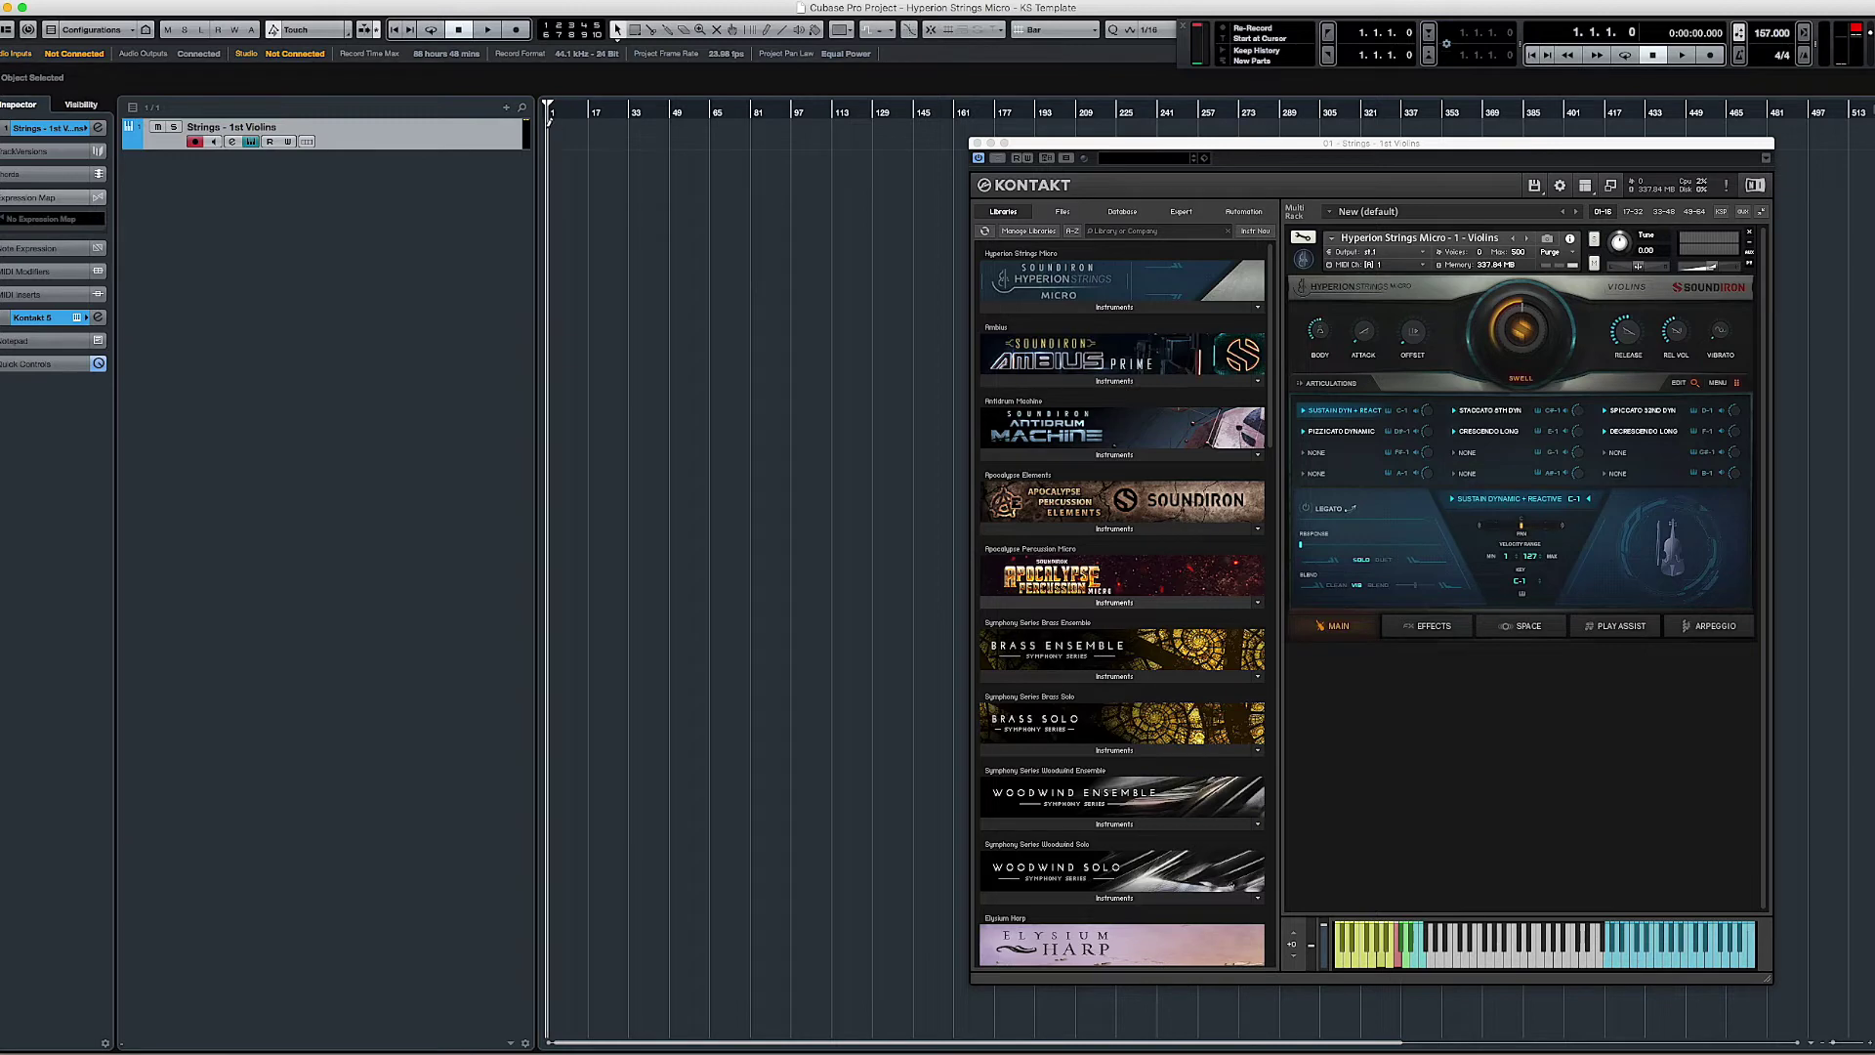
# Step: Create a part on the Strings - 1st Violins track and assign the Hyperion Strings Micro expression map to it in the Key Editor
pyautogui.doubleClick(908, 134)
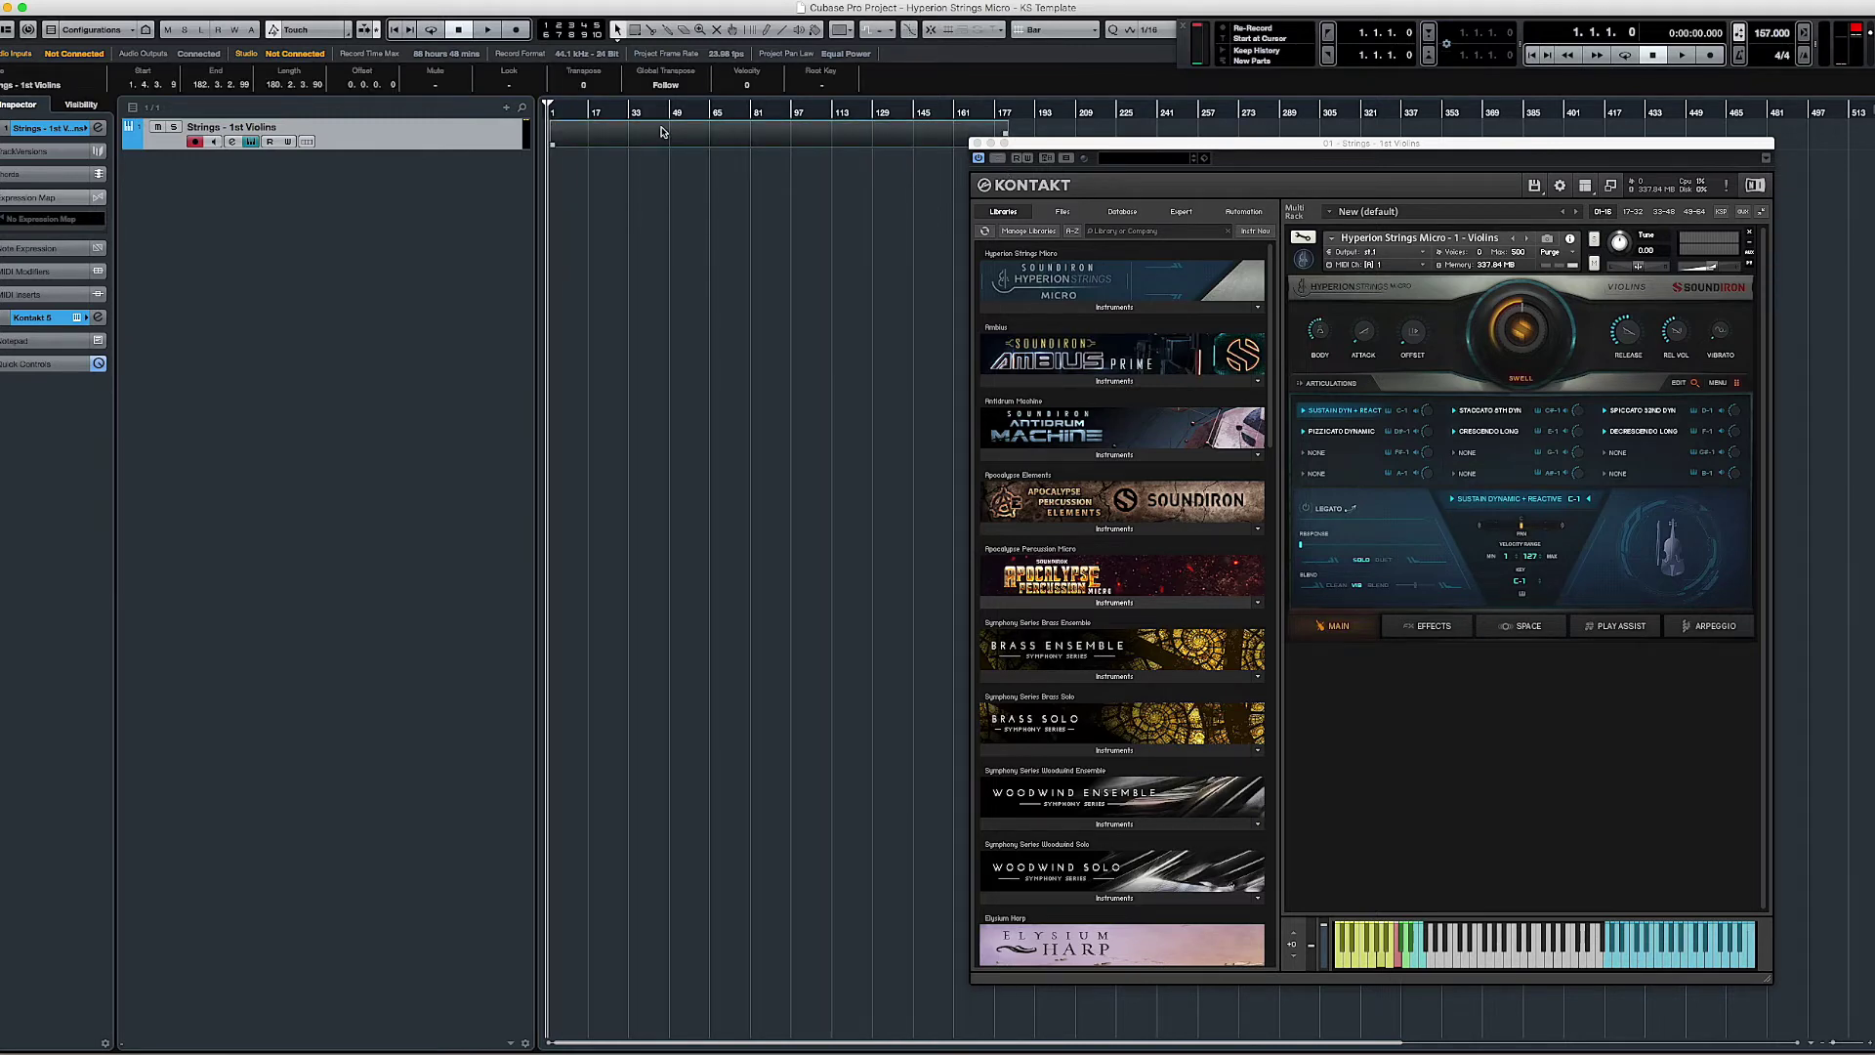
pyautogui.doubleClick(660, 129)
pyautogui.click(39, 125)
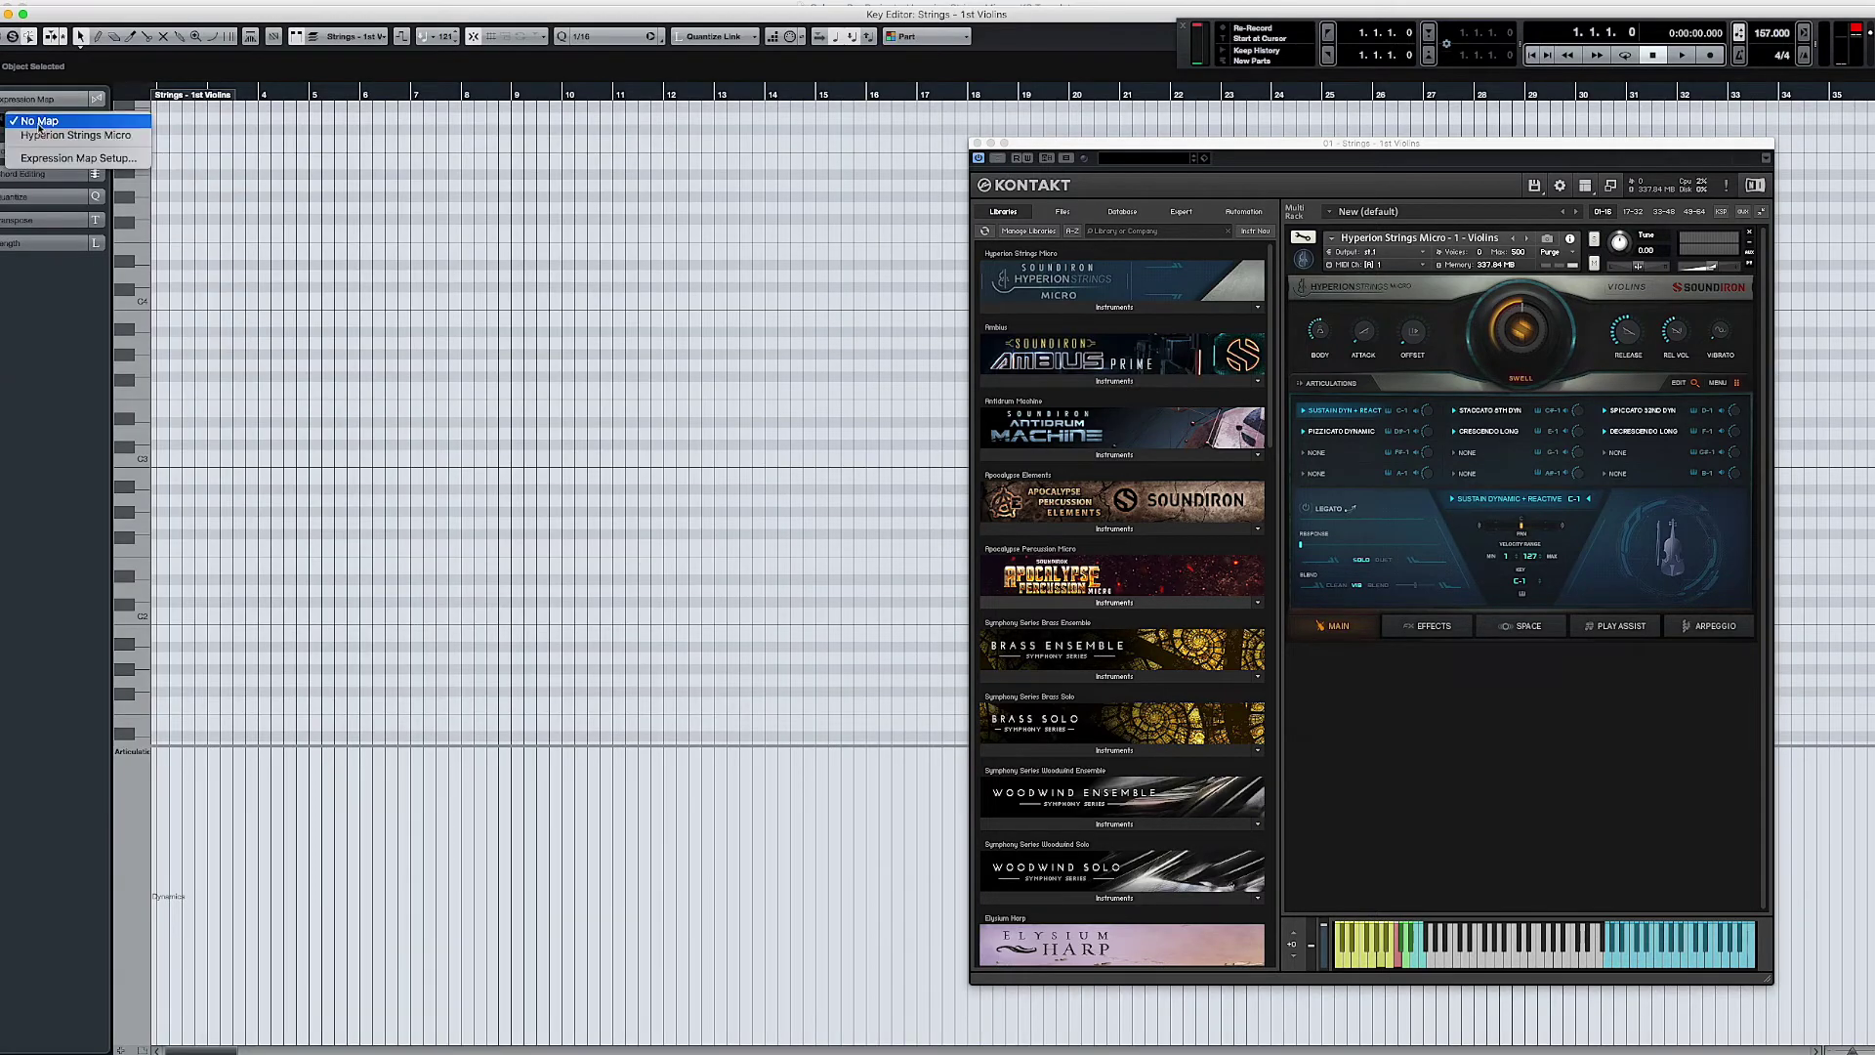
pyautogui.click(39, 140)
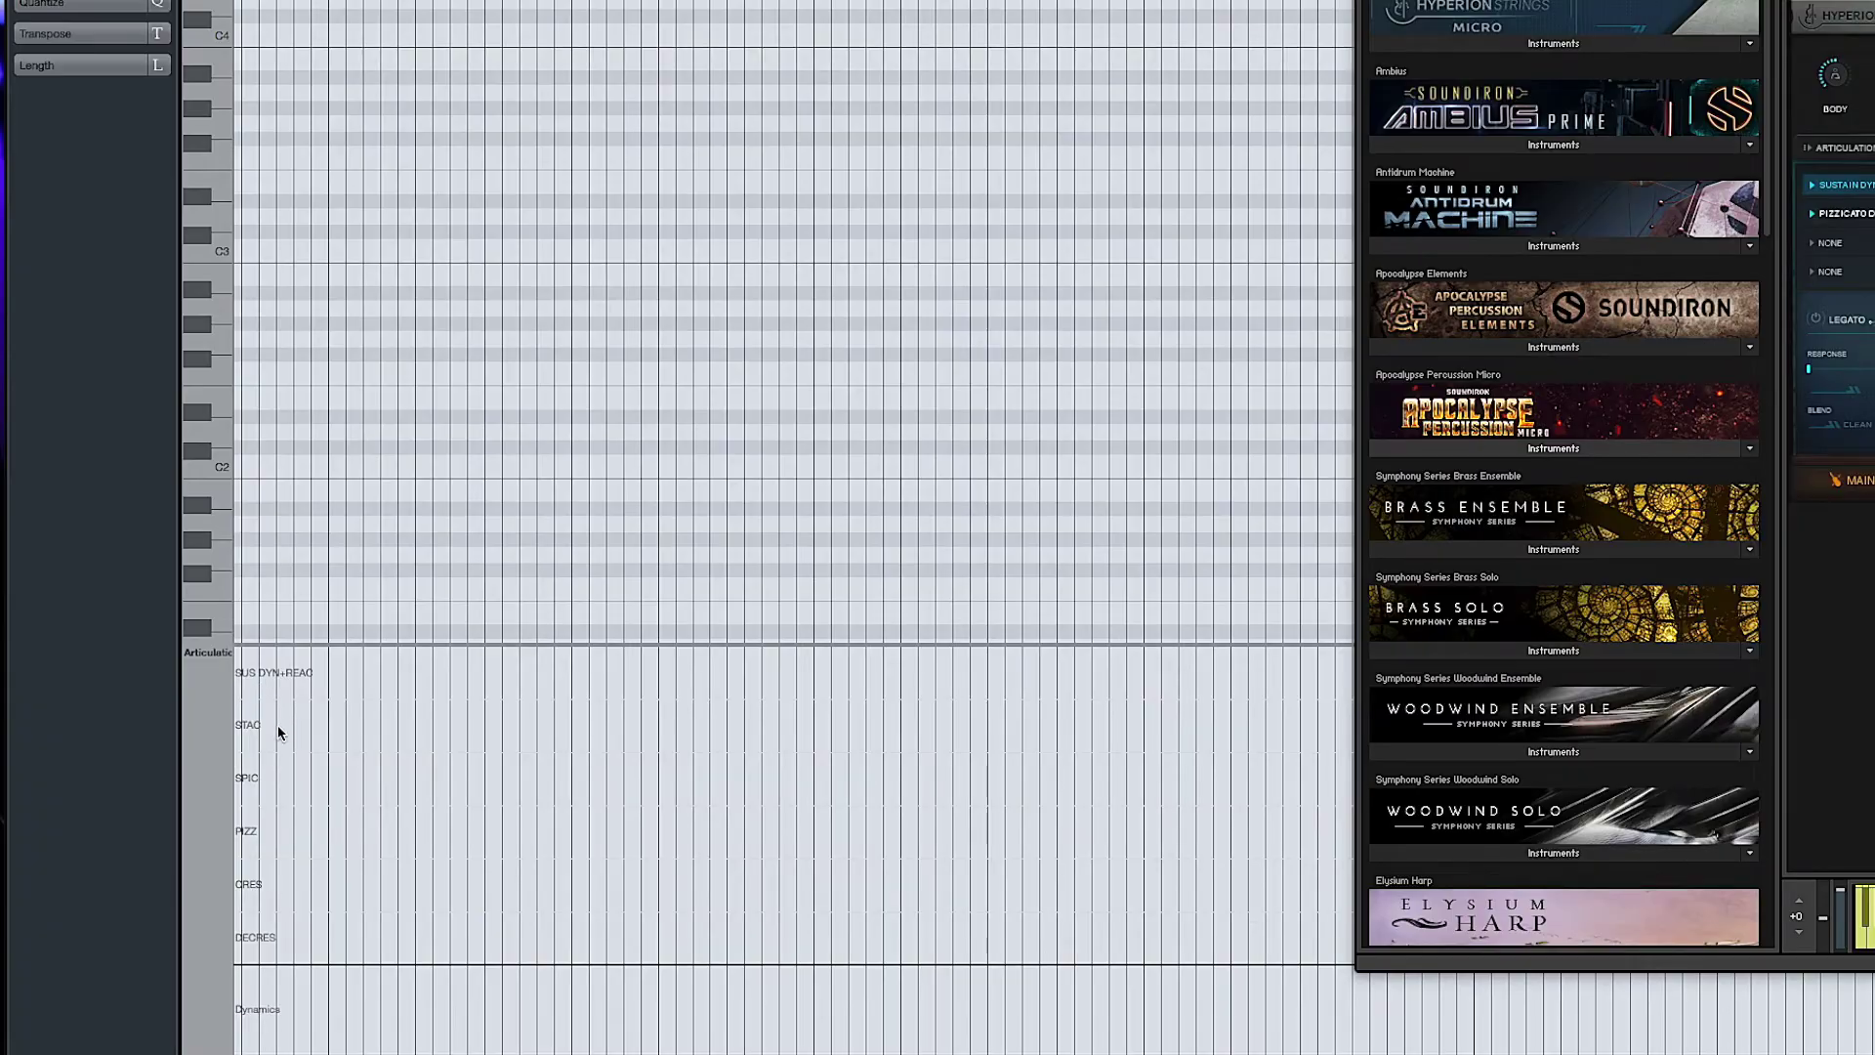
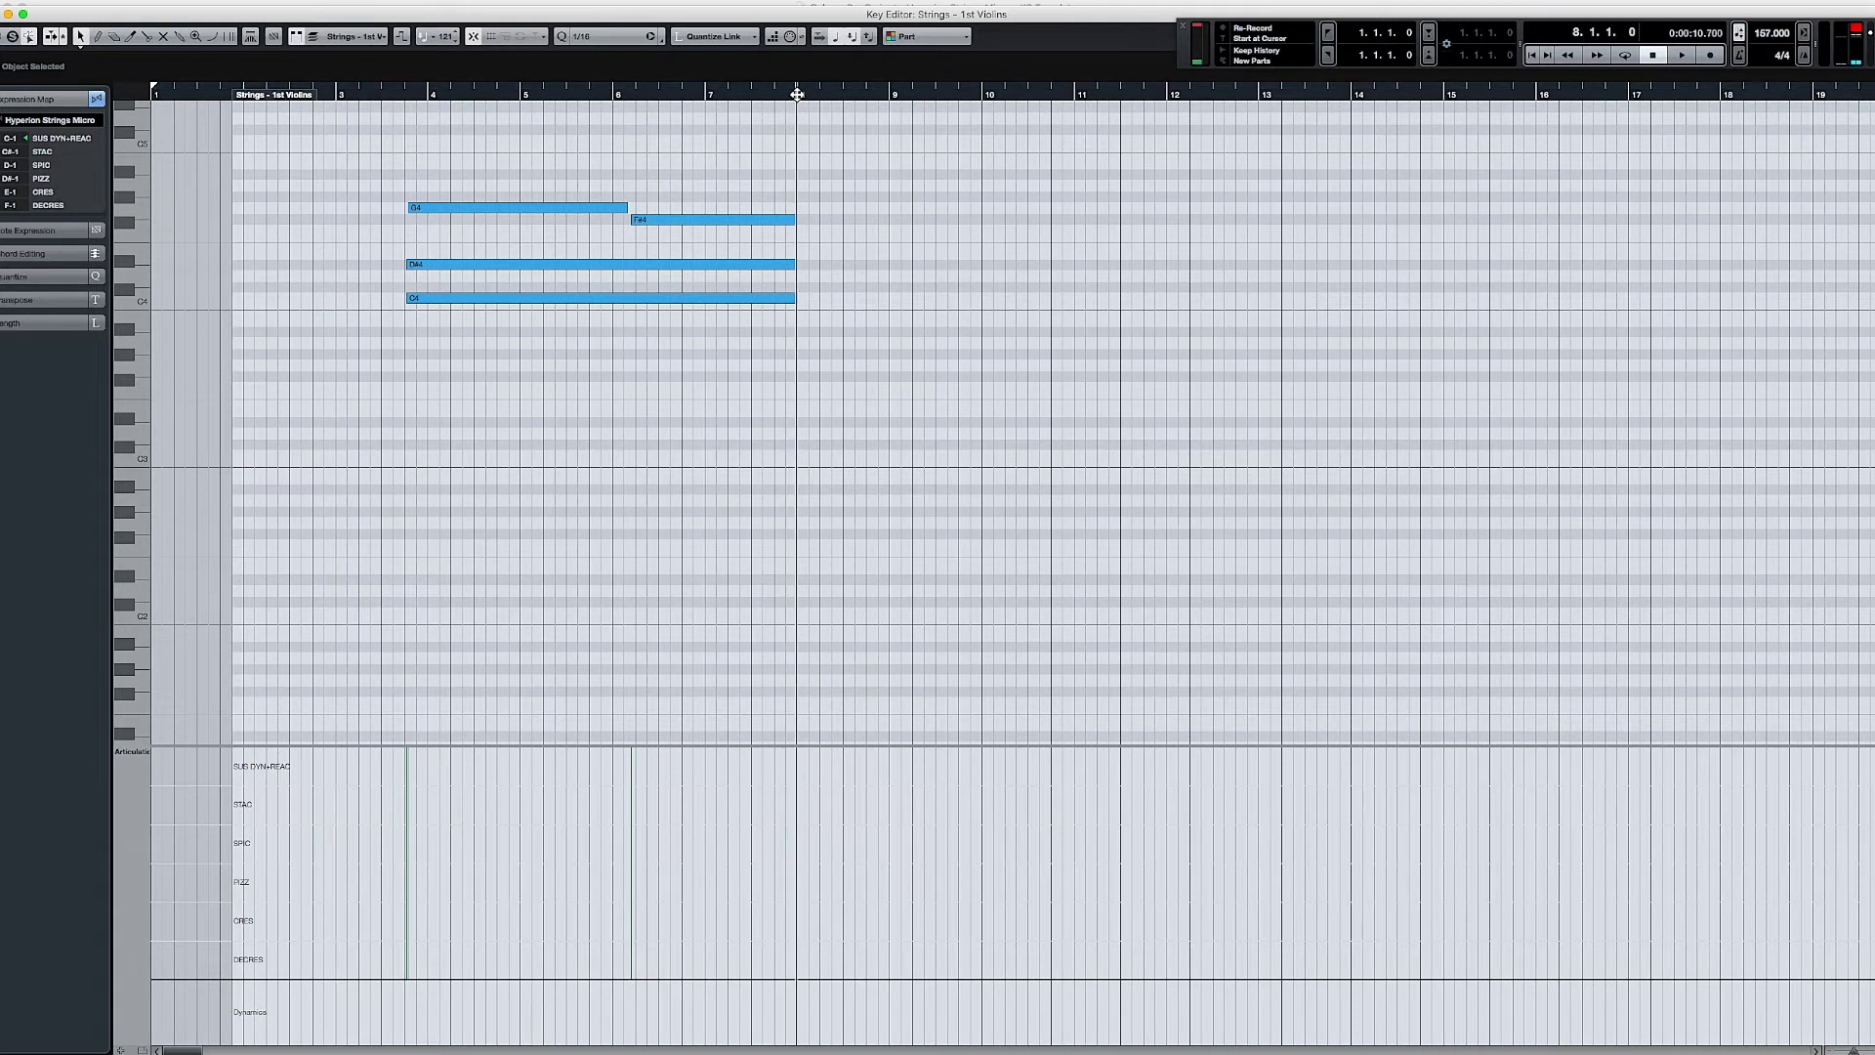
# Step: Set quantize to 1/8 and step-enter three short chords in bar 8, a falling run from bar 9 and a spaced rising run from bar 10
pyautogui.click(599, 39)
pyautogui.click(598, 22)
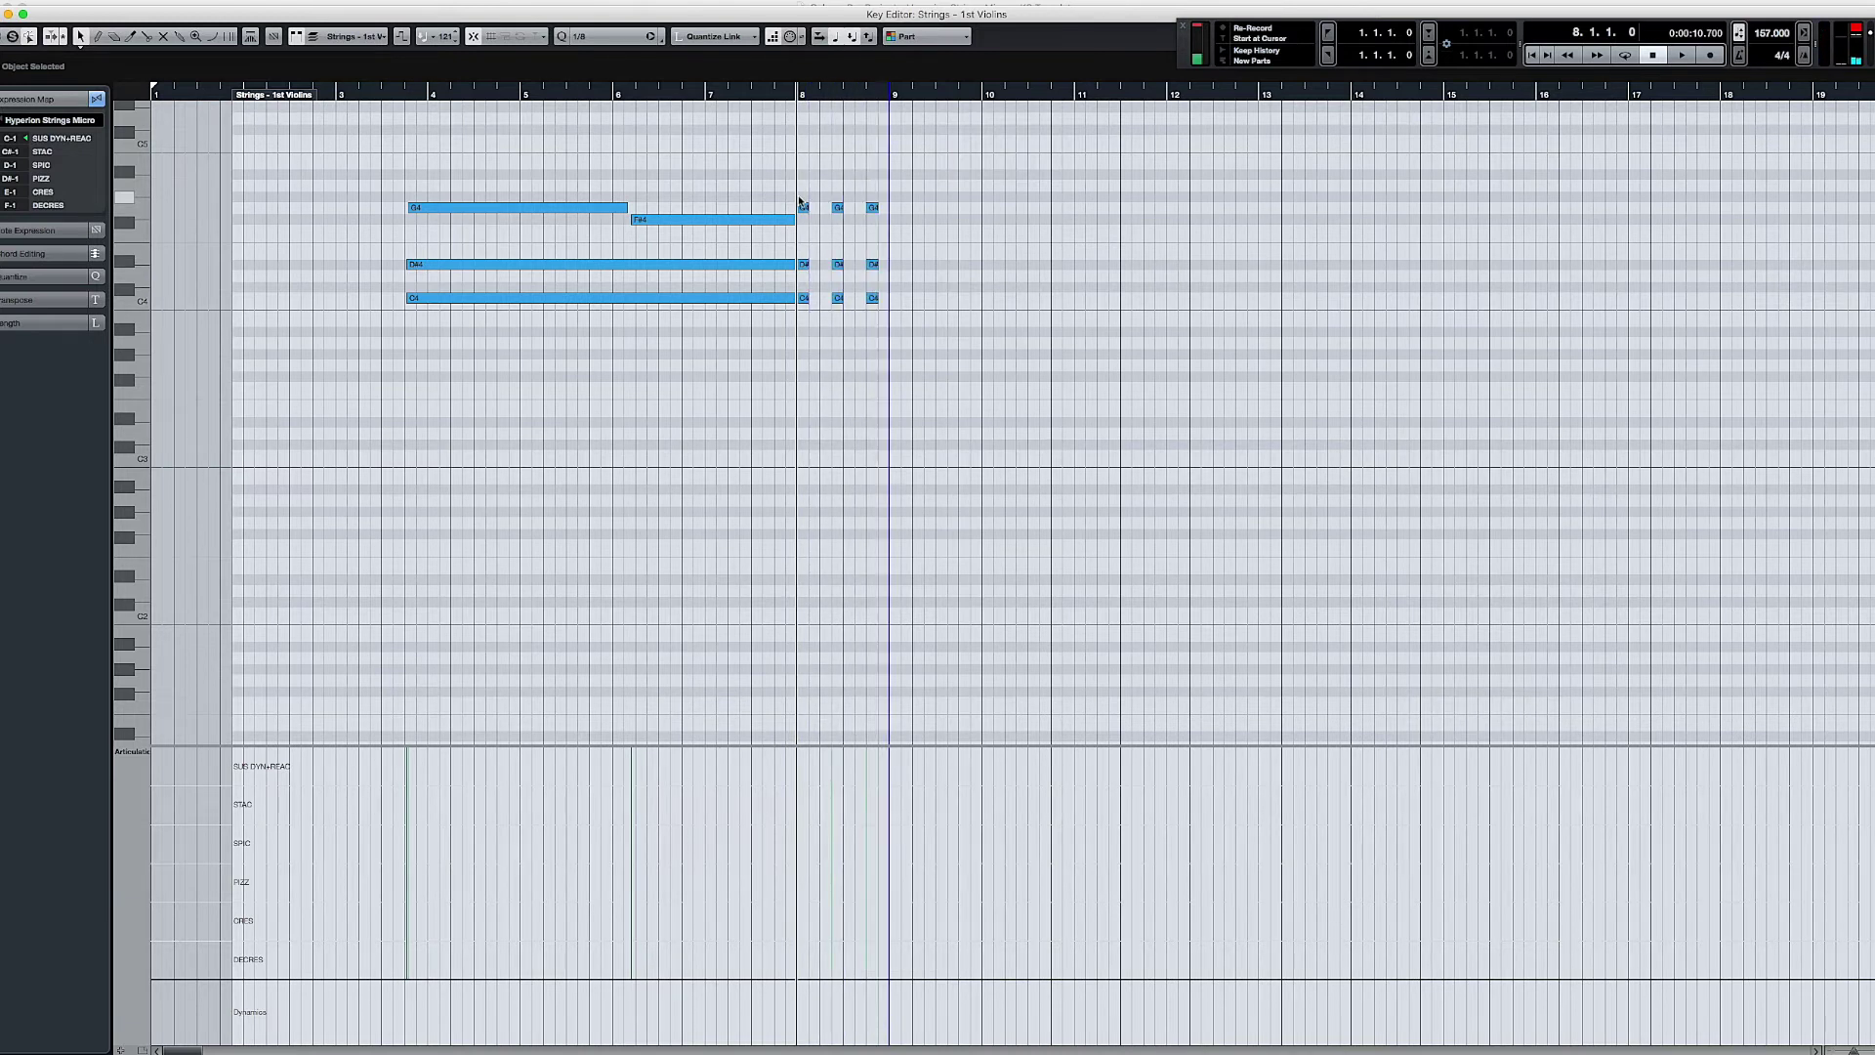
pyautogui.press('Right')
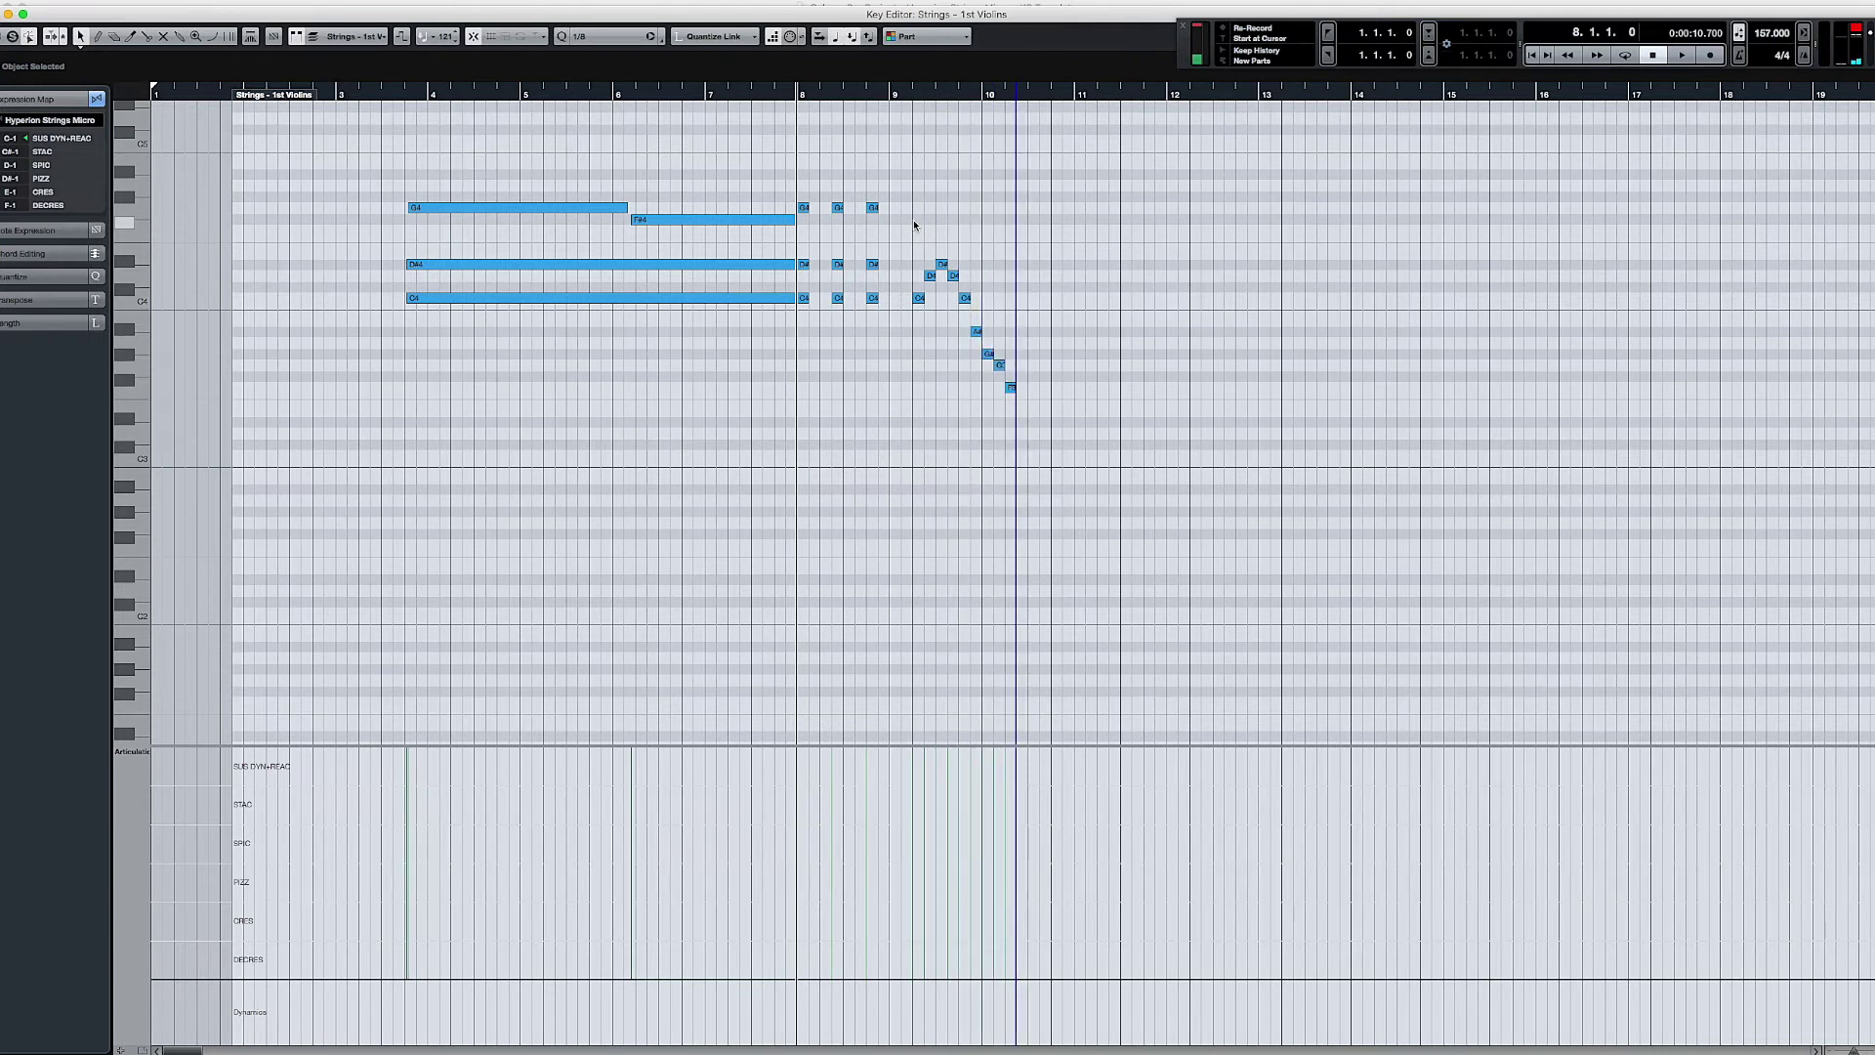
pyautogui.press('Right')
pyautogui.press('Right')
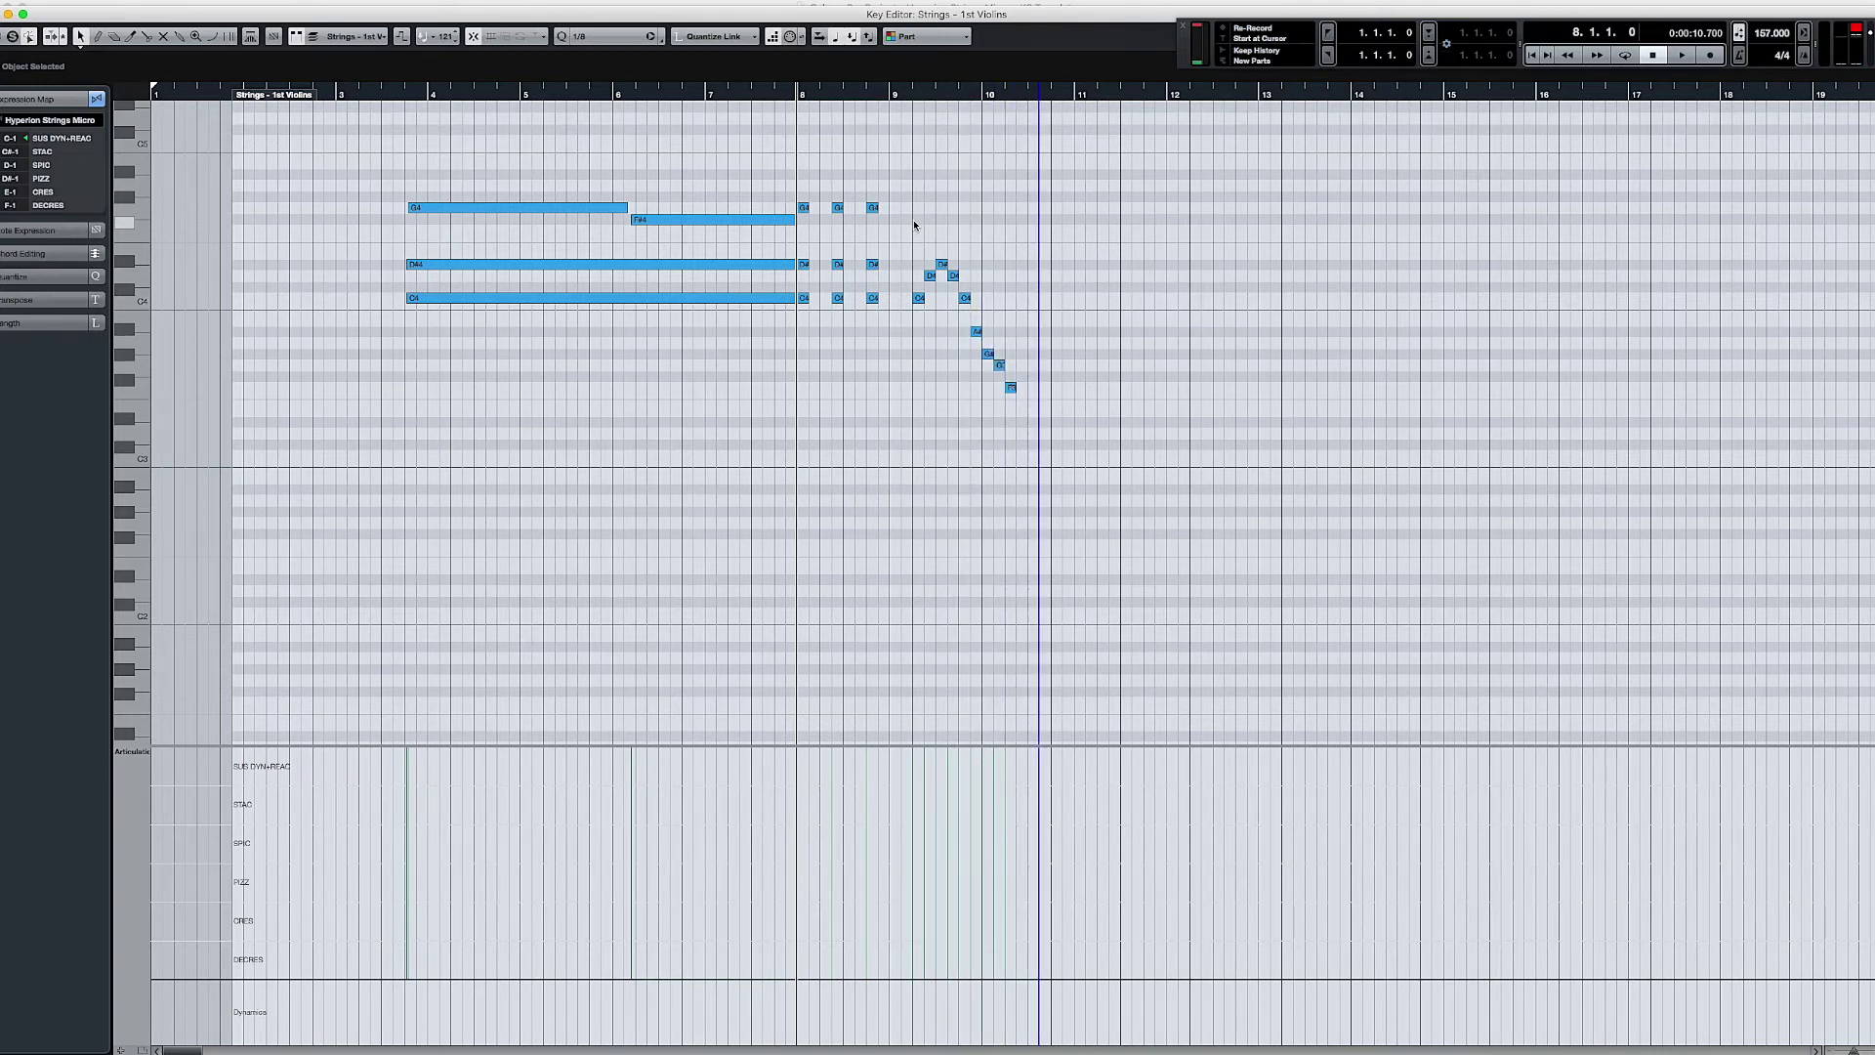
pyautogui.press('Right')
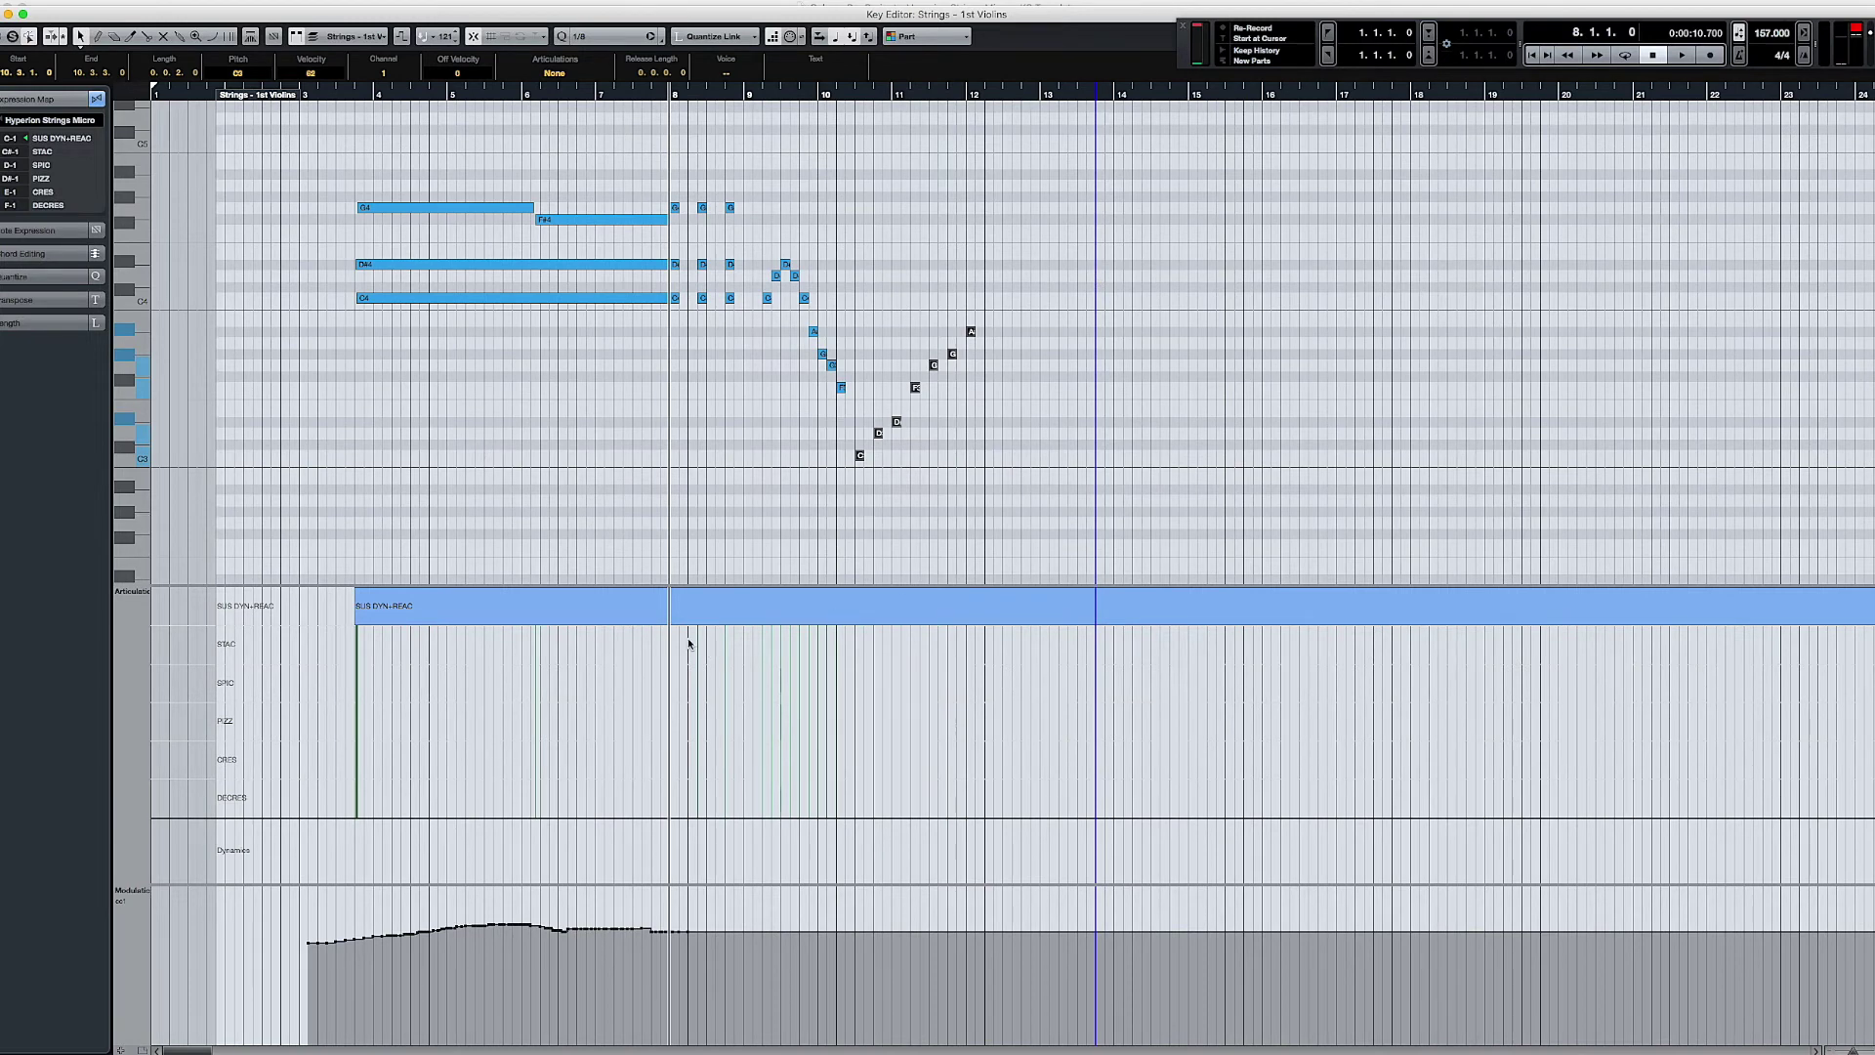
# Step: Draw articulation changes to STAC at the short chords in bar 8, SPIC at the run in bar 9 and PIZZ at the rising notes in bar 10
pyautogui.scroll(3, 689, 643)
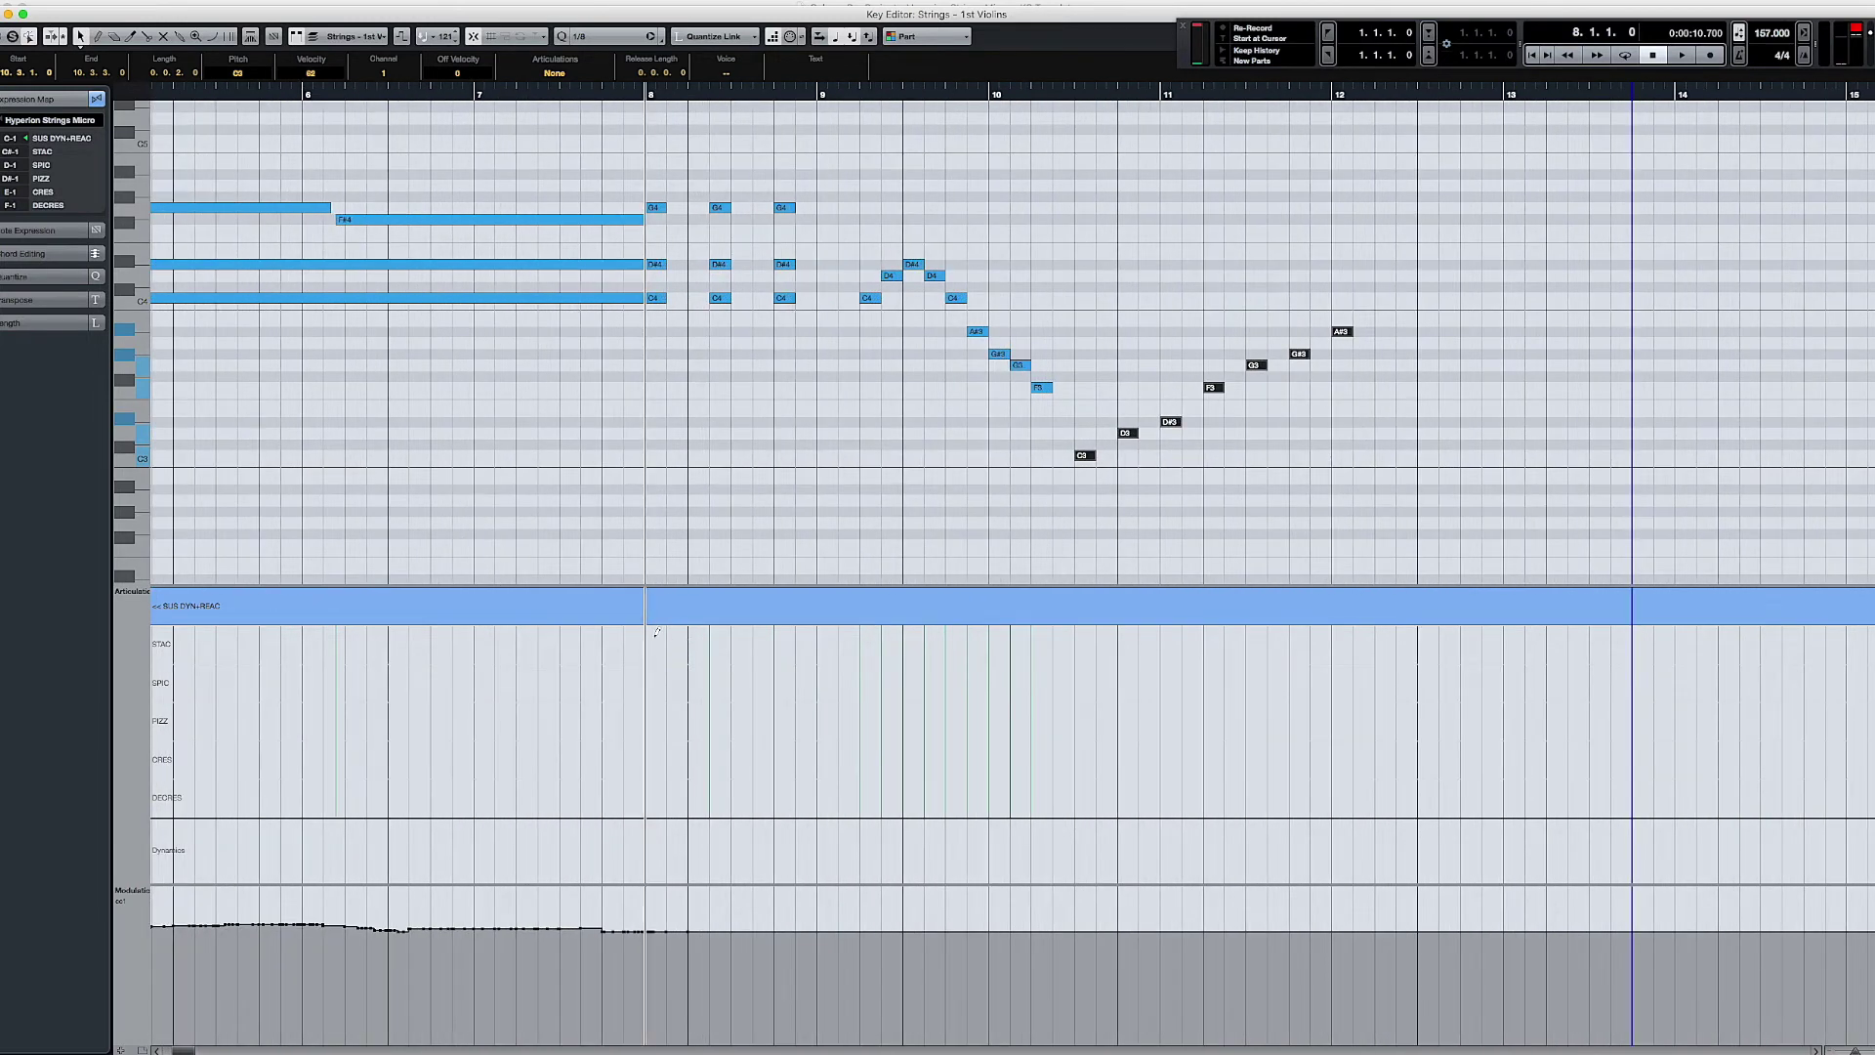
pyautogui.click(651, 639)
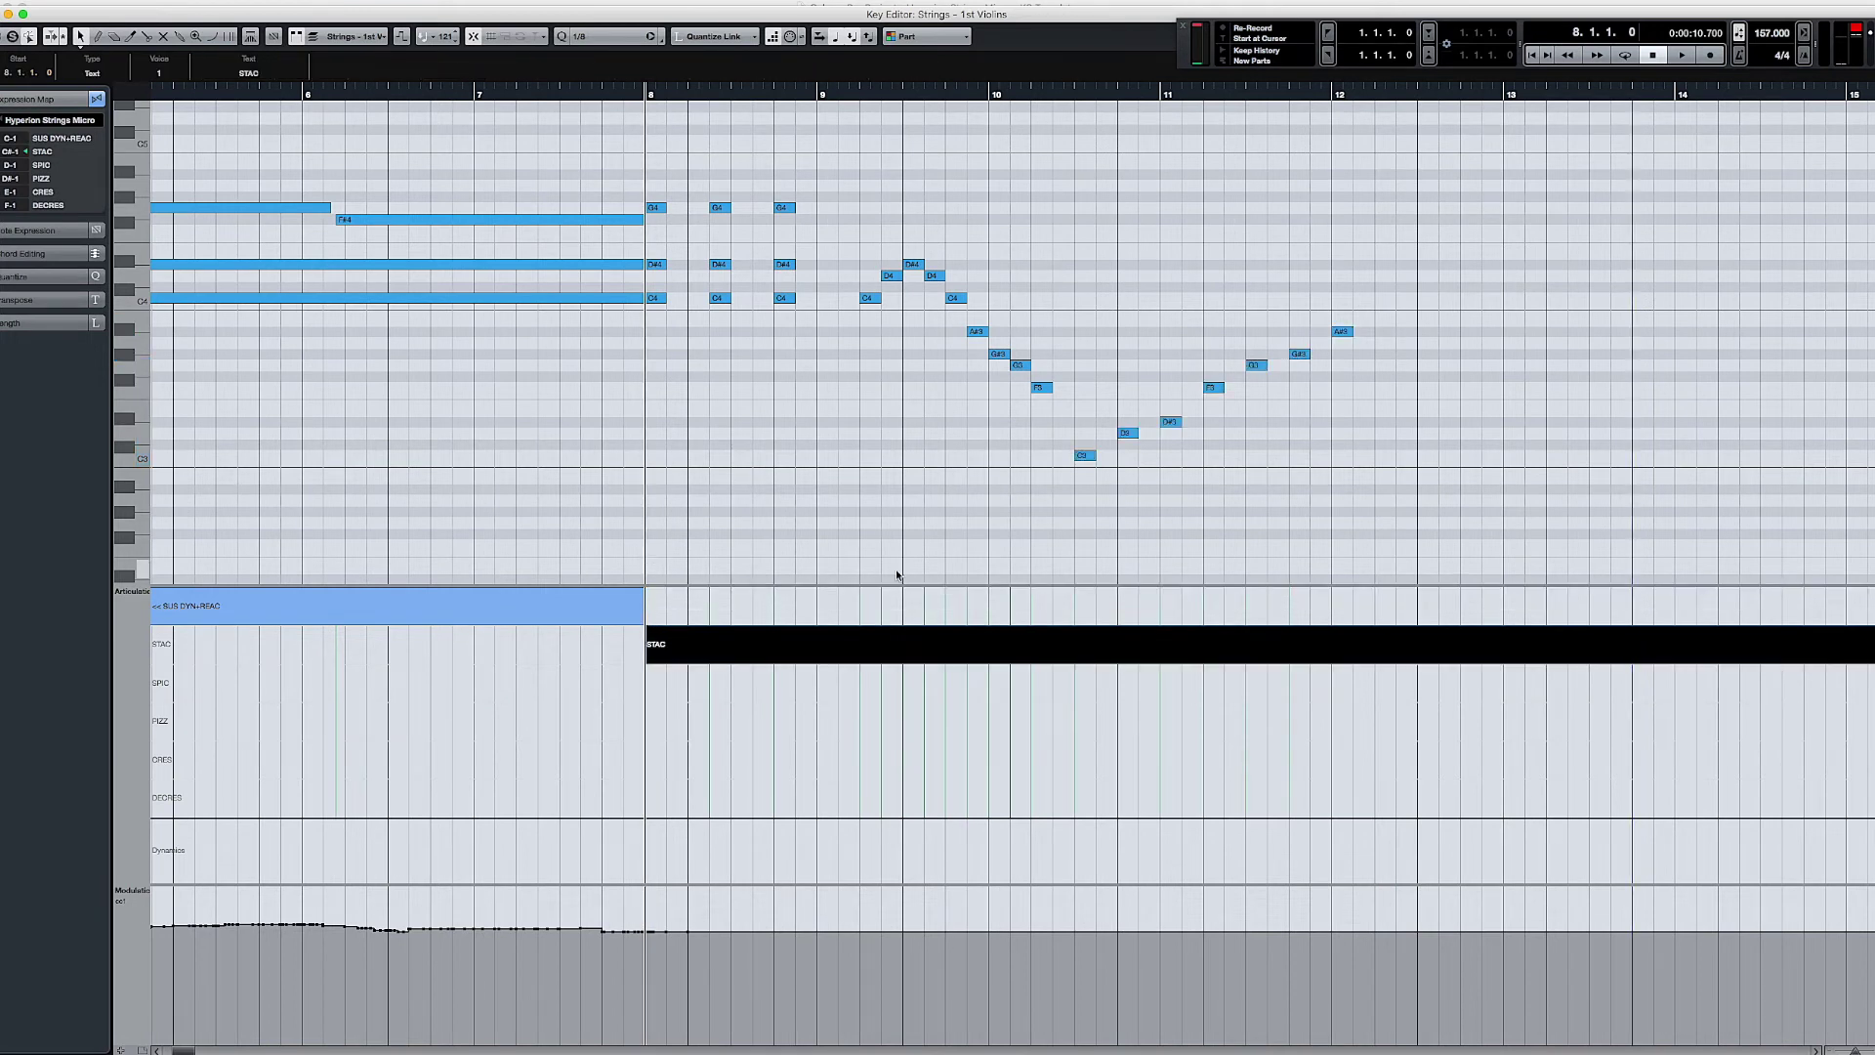
pyautogui.click(865, 677)
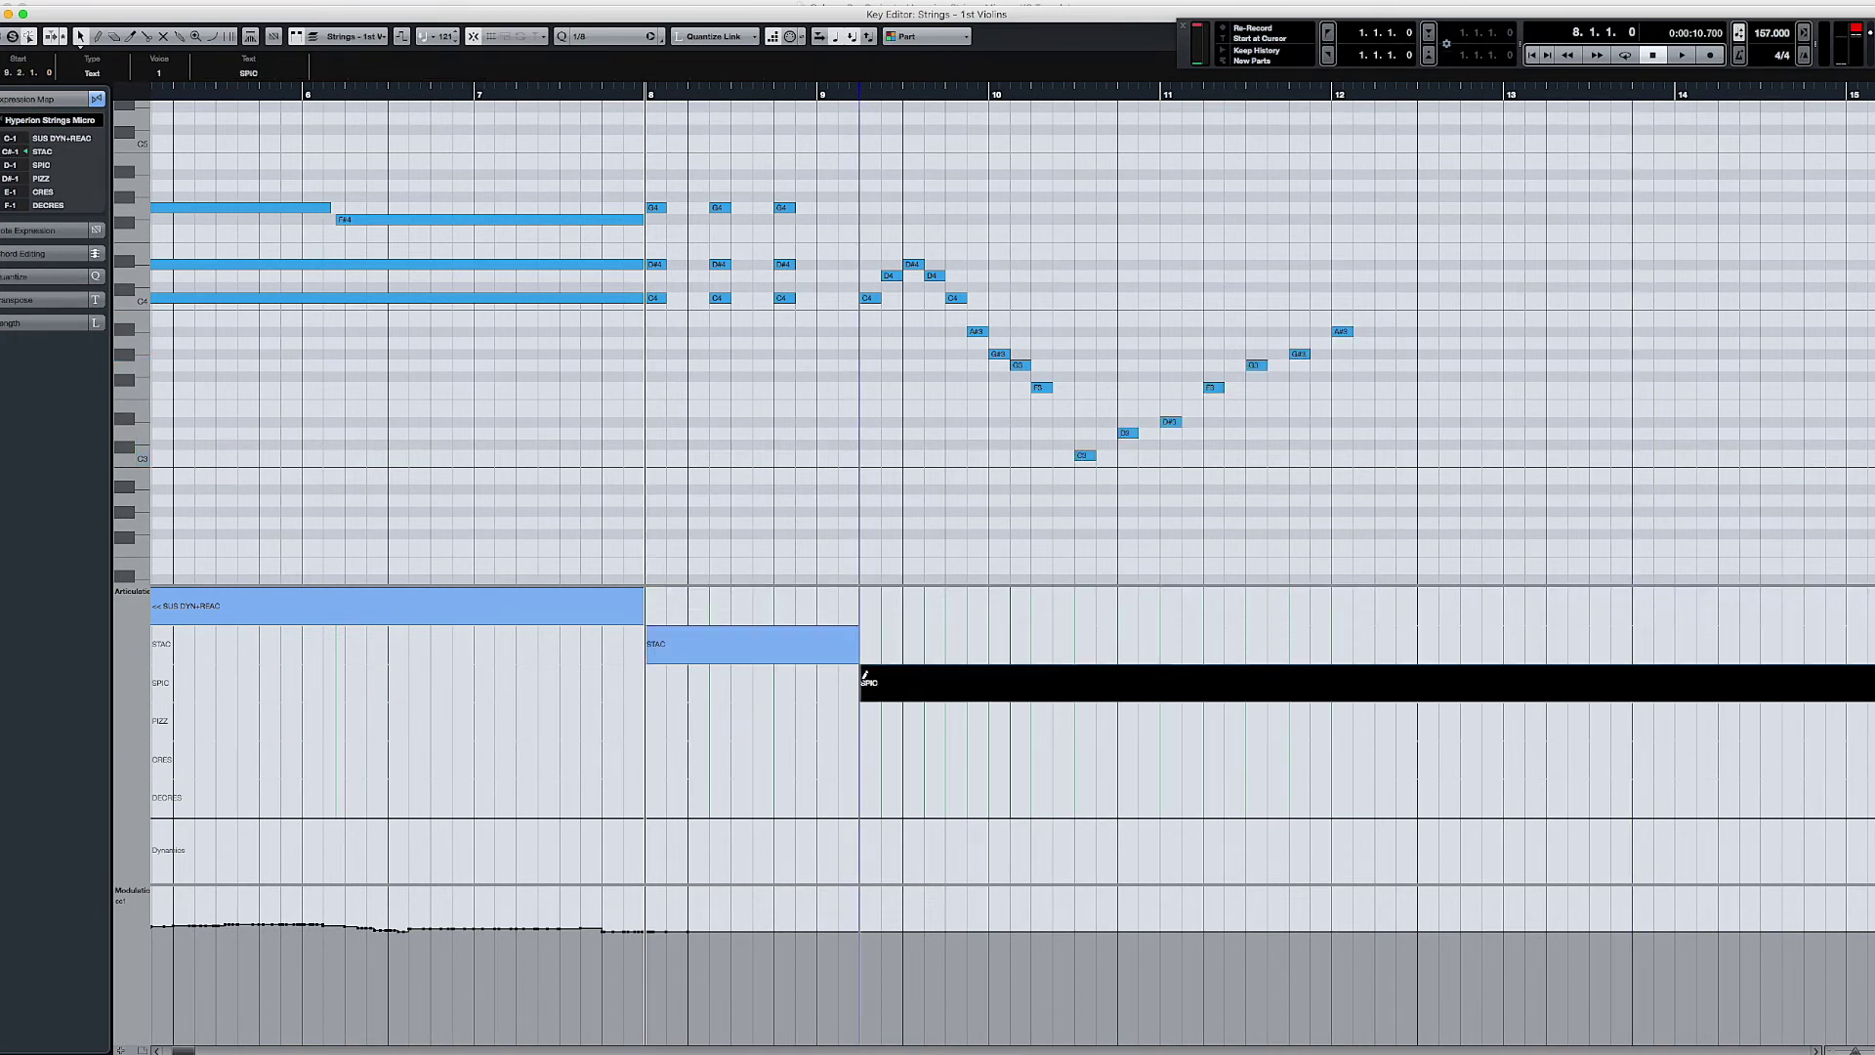
pyautogui.click(1079, 720)
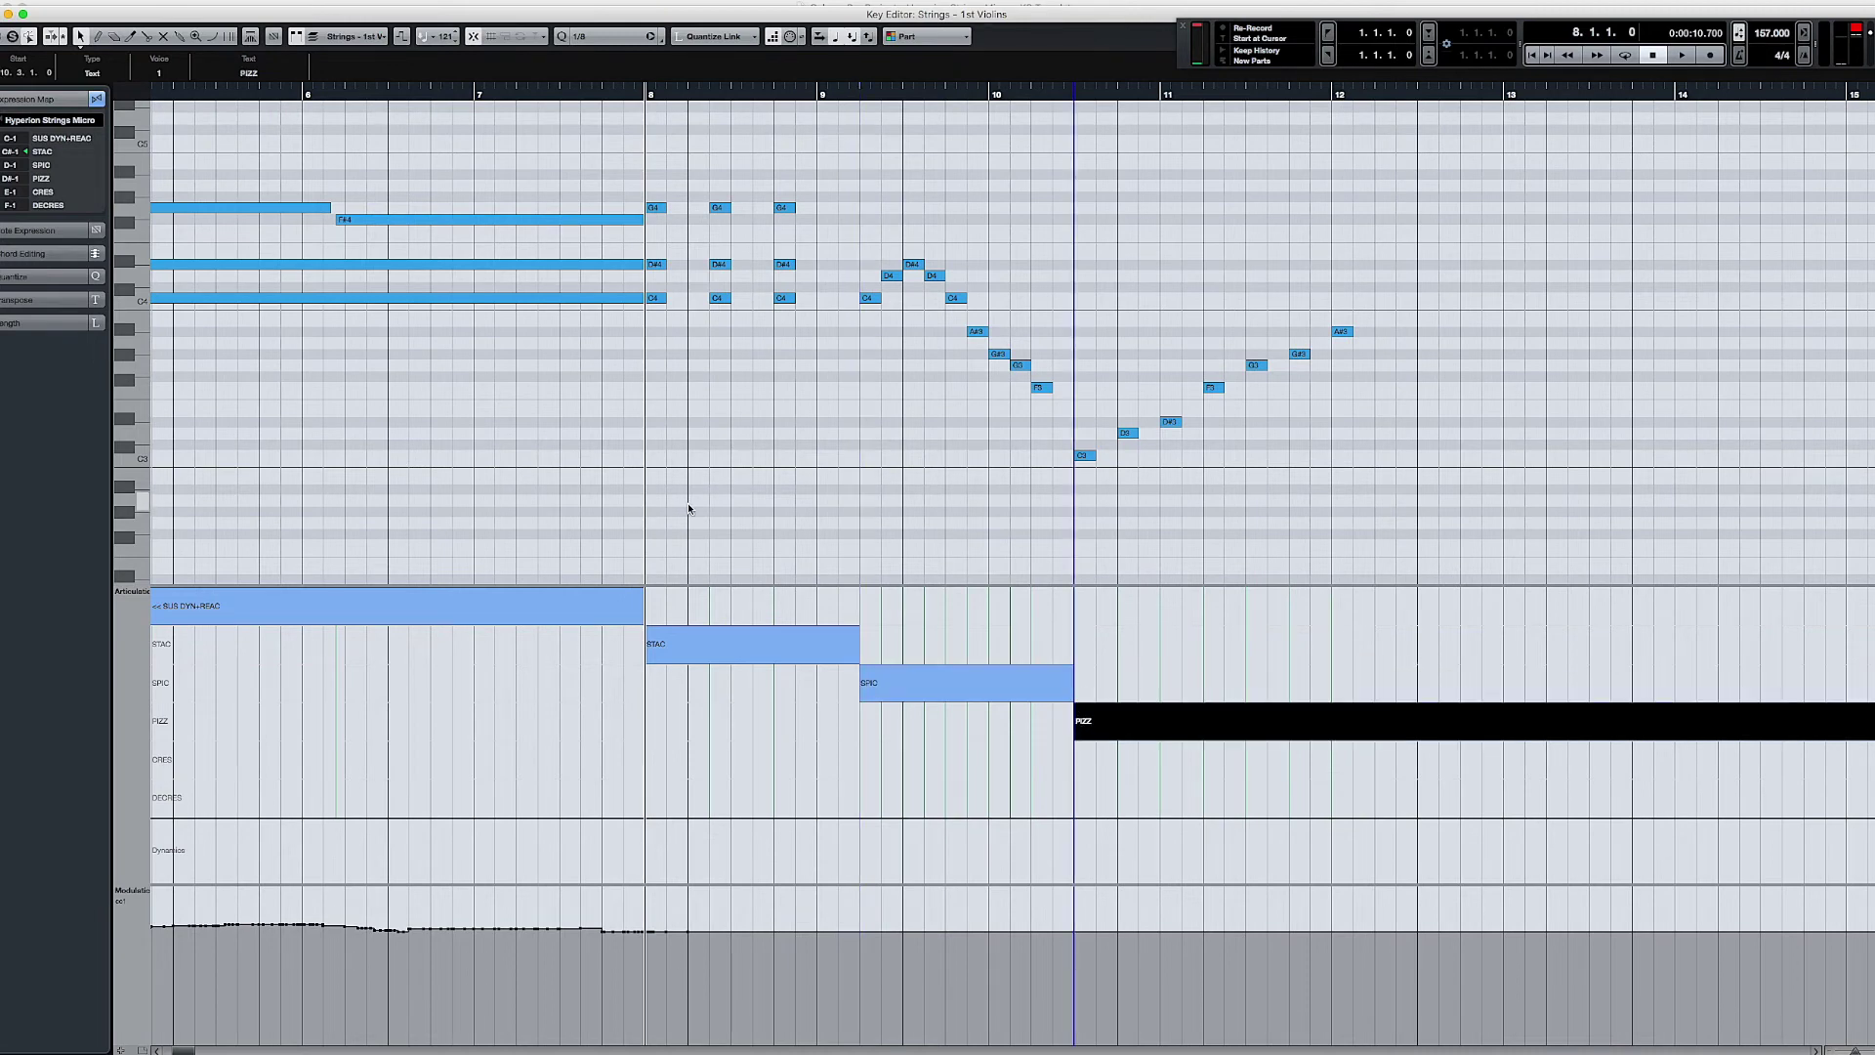
pyautogui.scroll(-3, 689, 507)
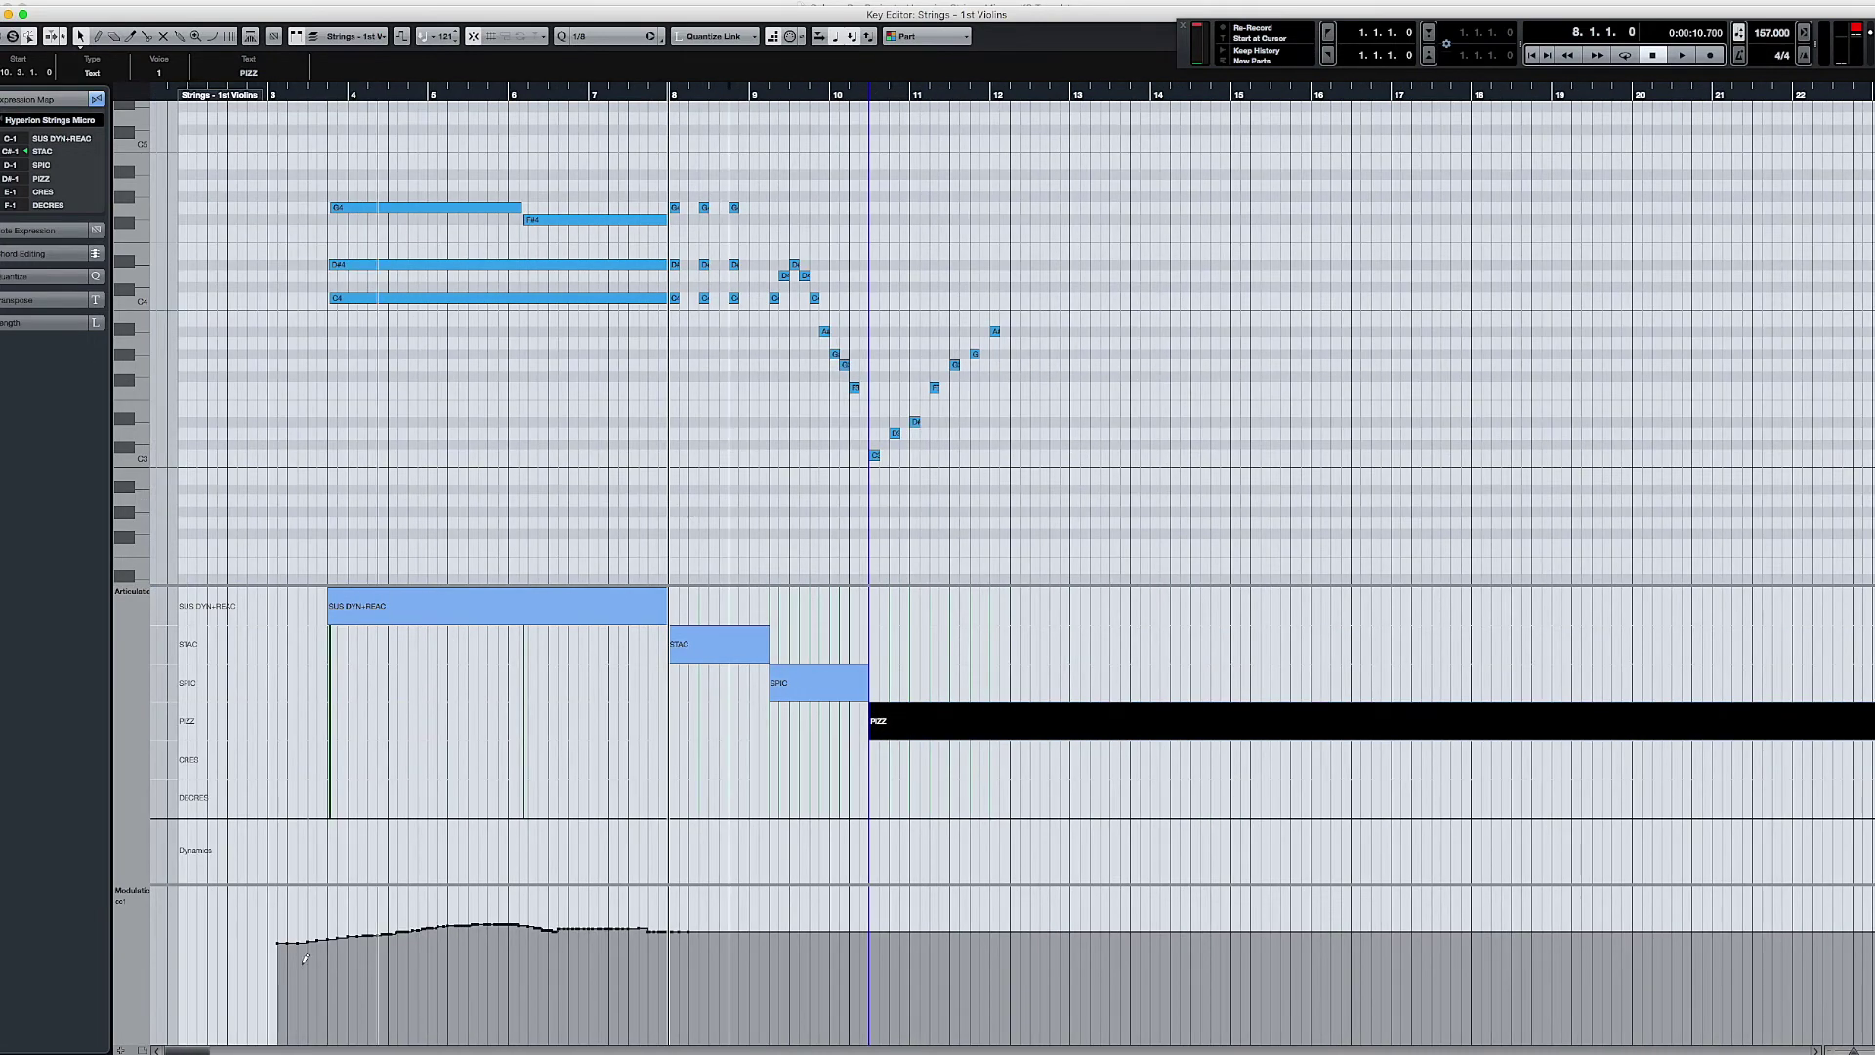
# Step: Redraw the modulation curve as rising and falling swells from bar 3 to midway through bar 13, and play the part from bar 3
pyautogui.moveTo(293, 985)
pyautogui.mouseDown()
pyautogui.moveTo(485, 925)
pyautogui.moveTo(604, 966)
pyautogui.moveTo(661, 934)
pyautogui.moveTo(721, 959)
pyautogui.moveTo(807, 937)
pyautogui.moveTo(871, 957)
pyautogui.moveTo(1092, 935)
pyautogui.mouseUp()
pyautogui.moveTo(934, 933)
pyautogui.mouseDown()
pyautogui.moveTo(901, 955)
pyautogui.moveTo(1019, 940)
pyautogui.moveTo(1130, 954)
pyautogui.mouseUp()
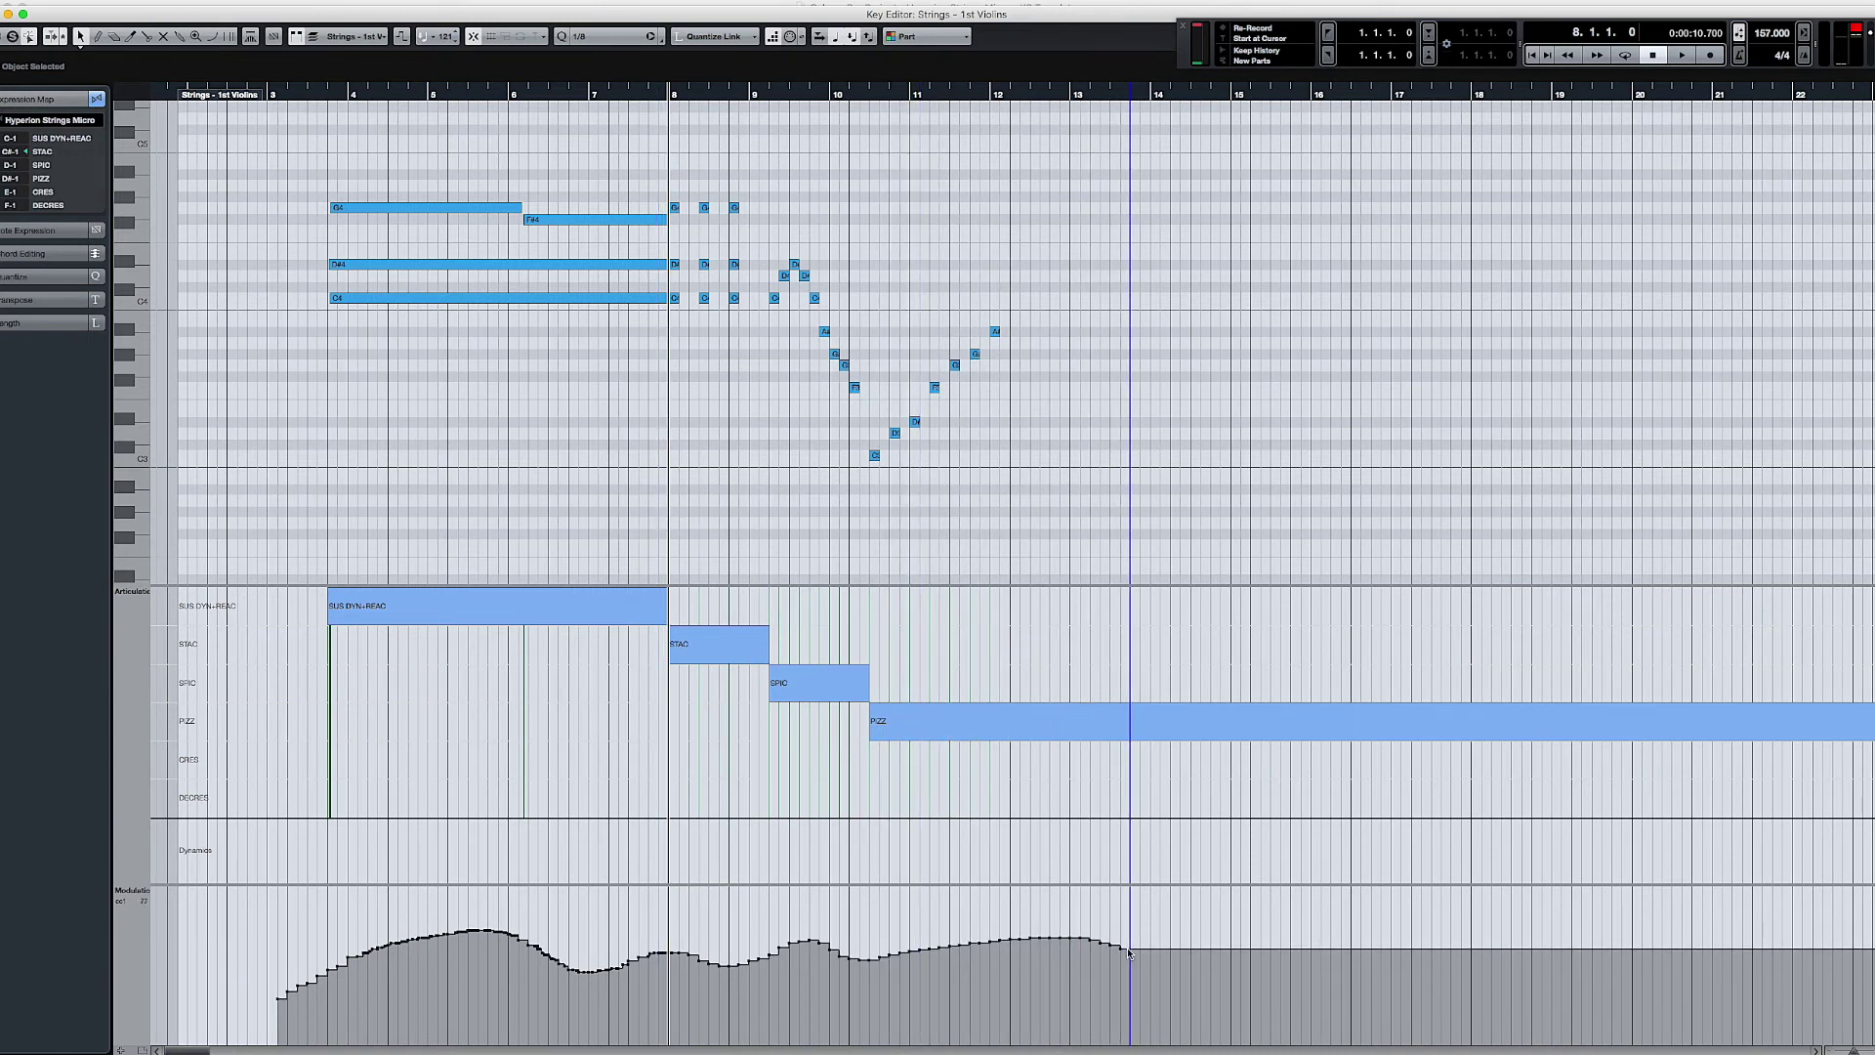
pyautogui.click(313, 93)
pyautogui.press('space')
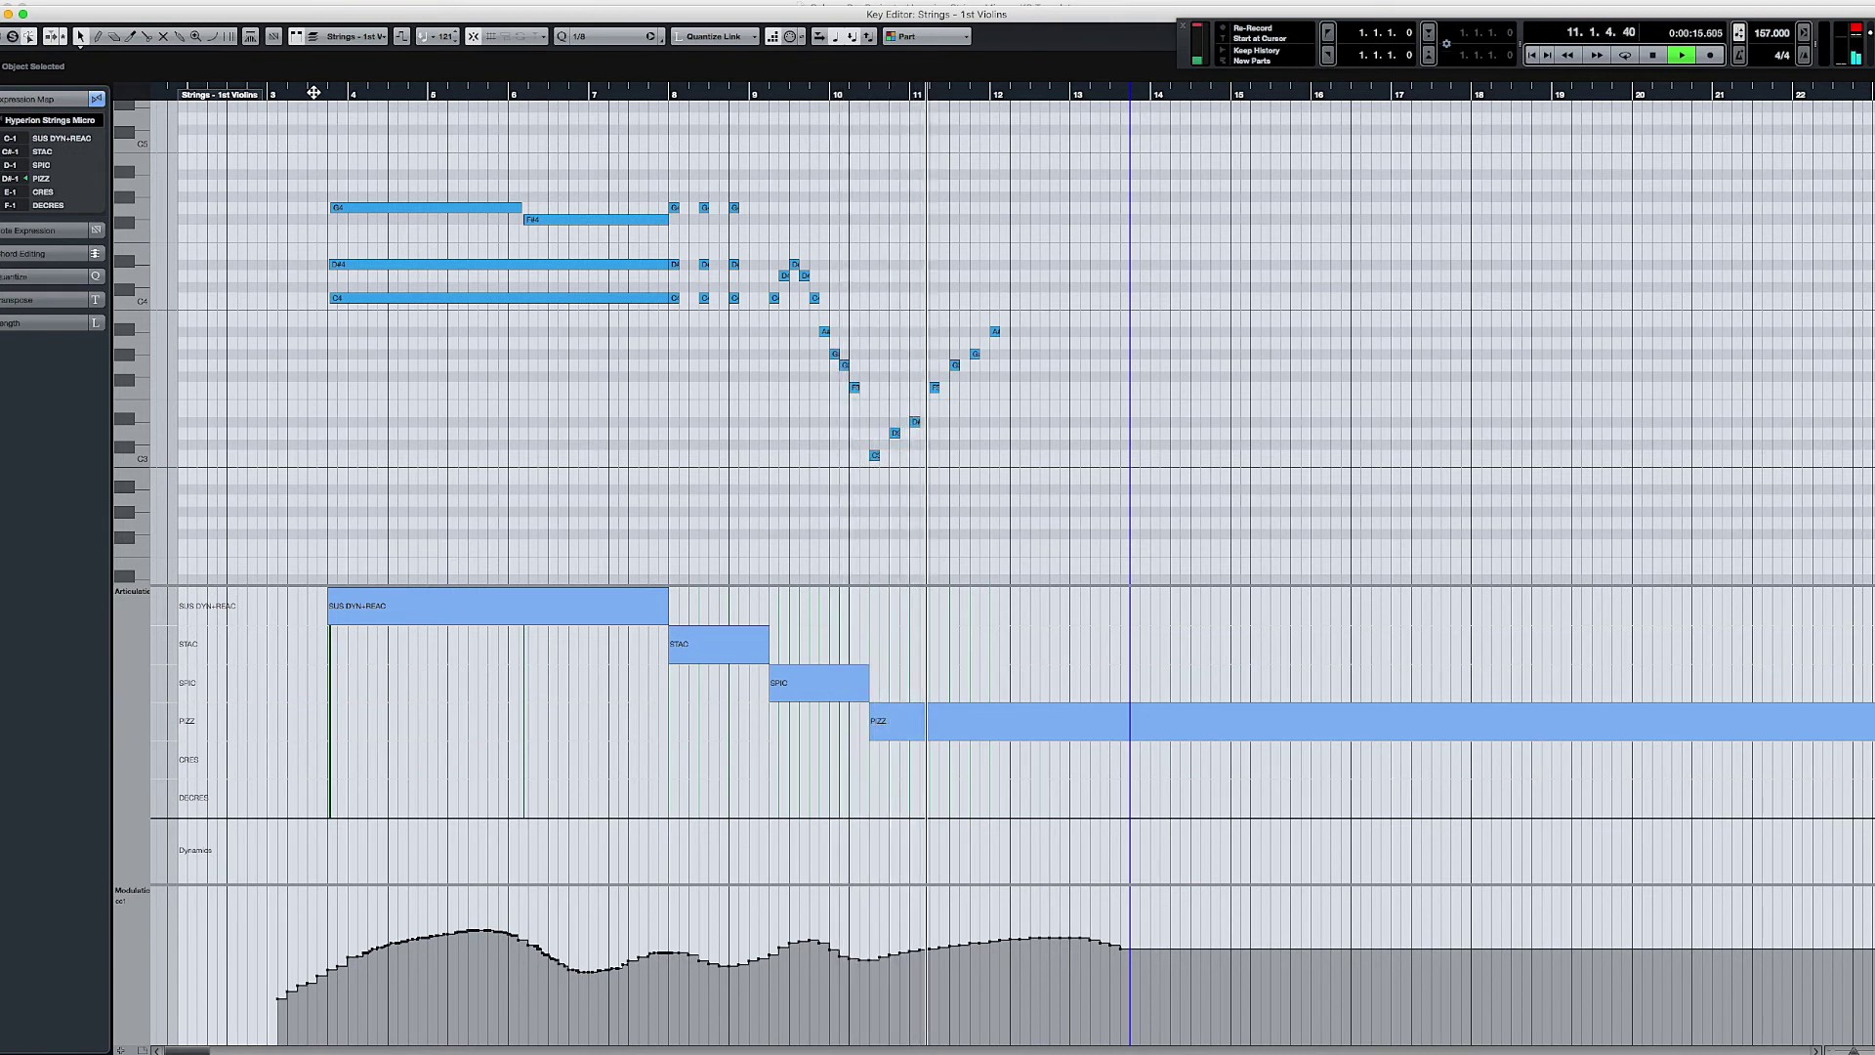
pyautogui.press('space')
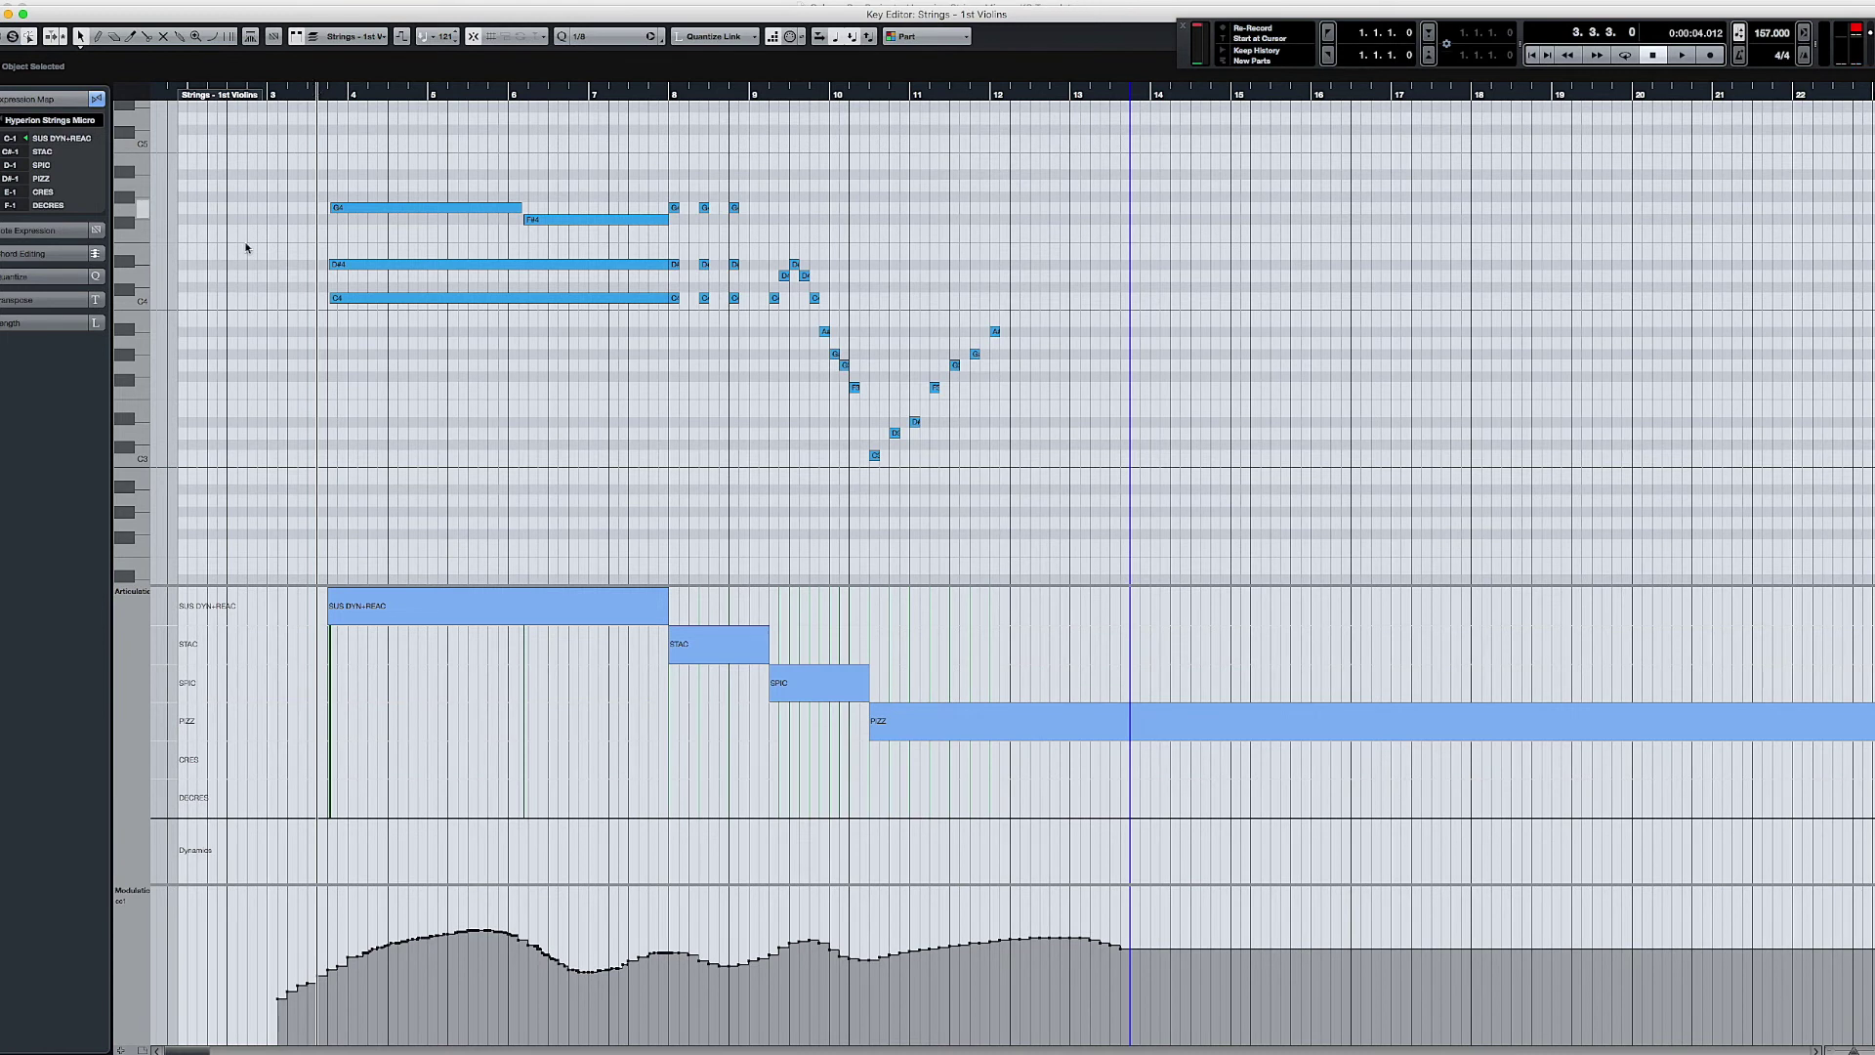
# Step: Transpose all the notes in the part up six semitones and play it back from bar 3
pyautogui.moveTo(299, 159); pyautogui.dragTo(1017, 505)
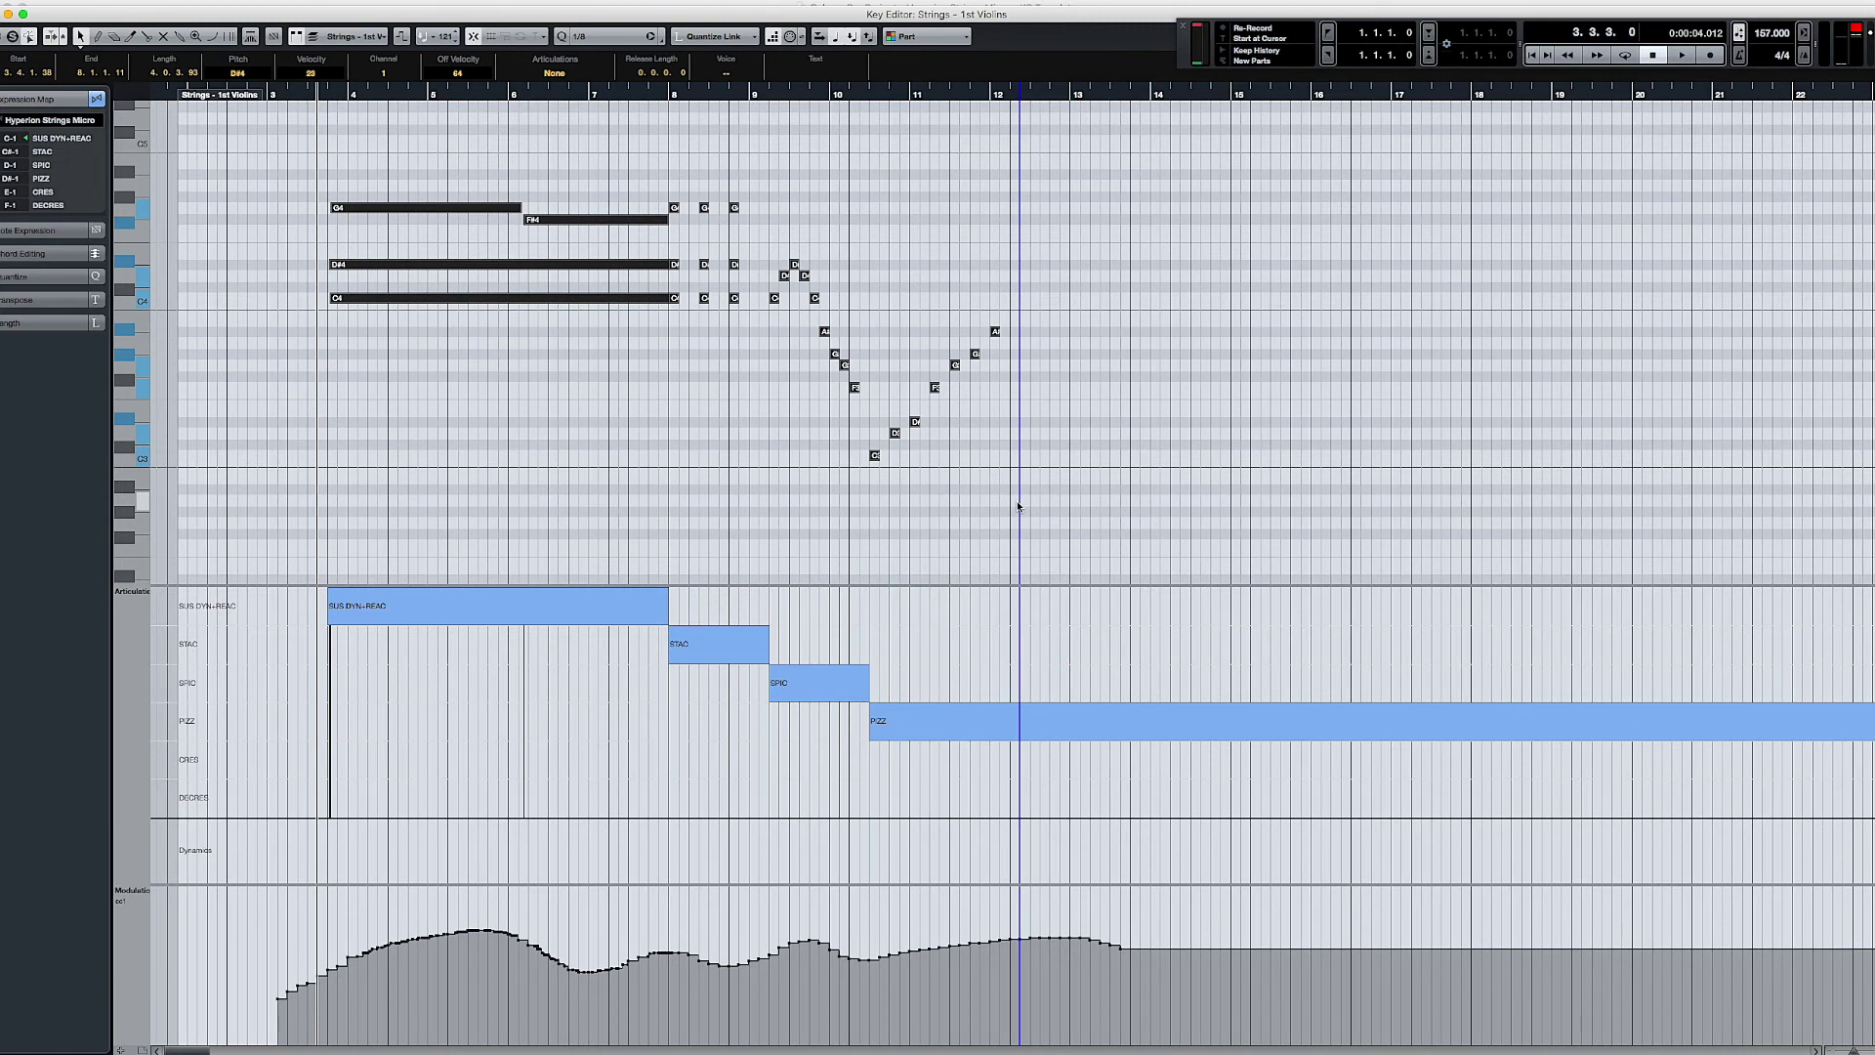
pyautogui.press('Up')
pyautogui.press('Up')
pyautogui.press('Up')
pyautogui.press('Up')
pyautogui.press('Up')
pyautogui.press('Up')
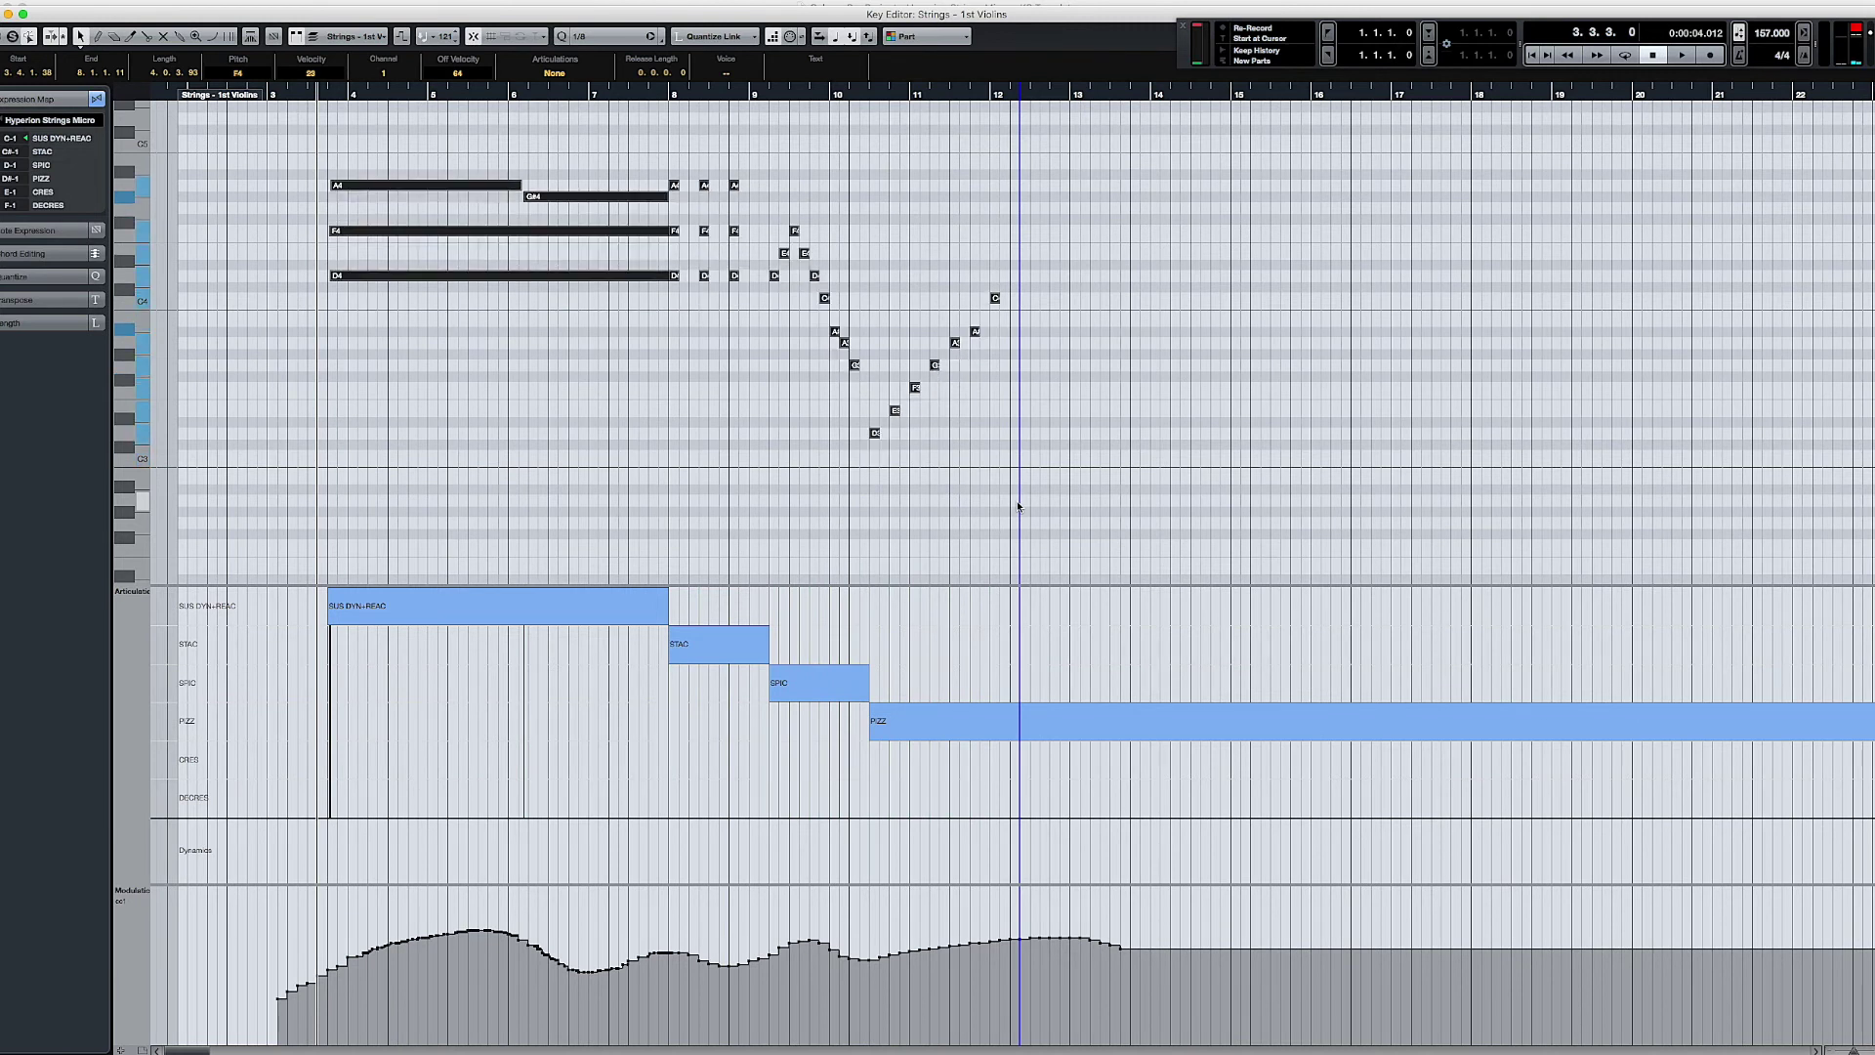
pyautogui.press('space')
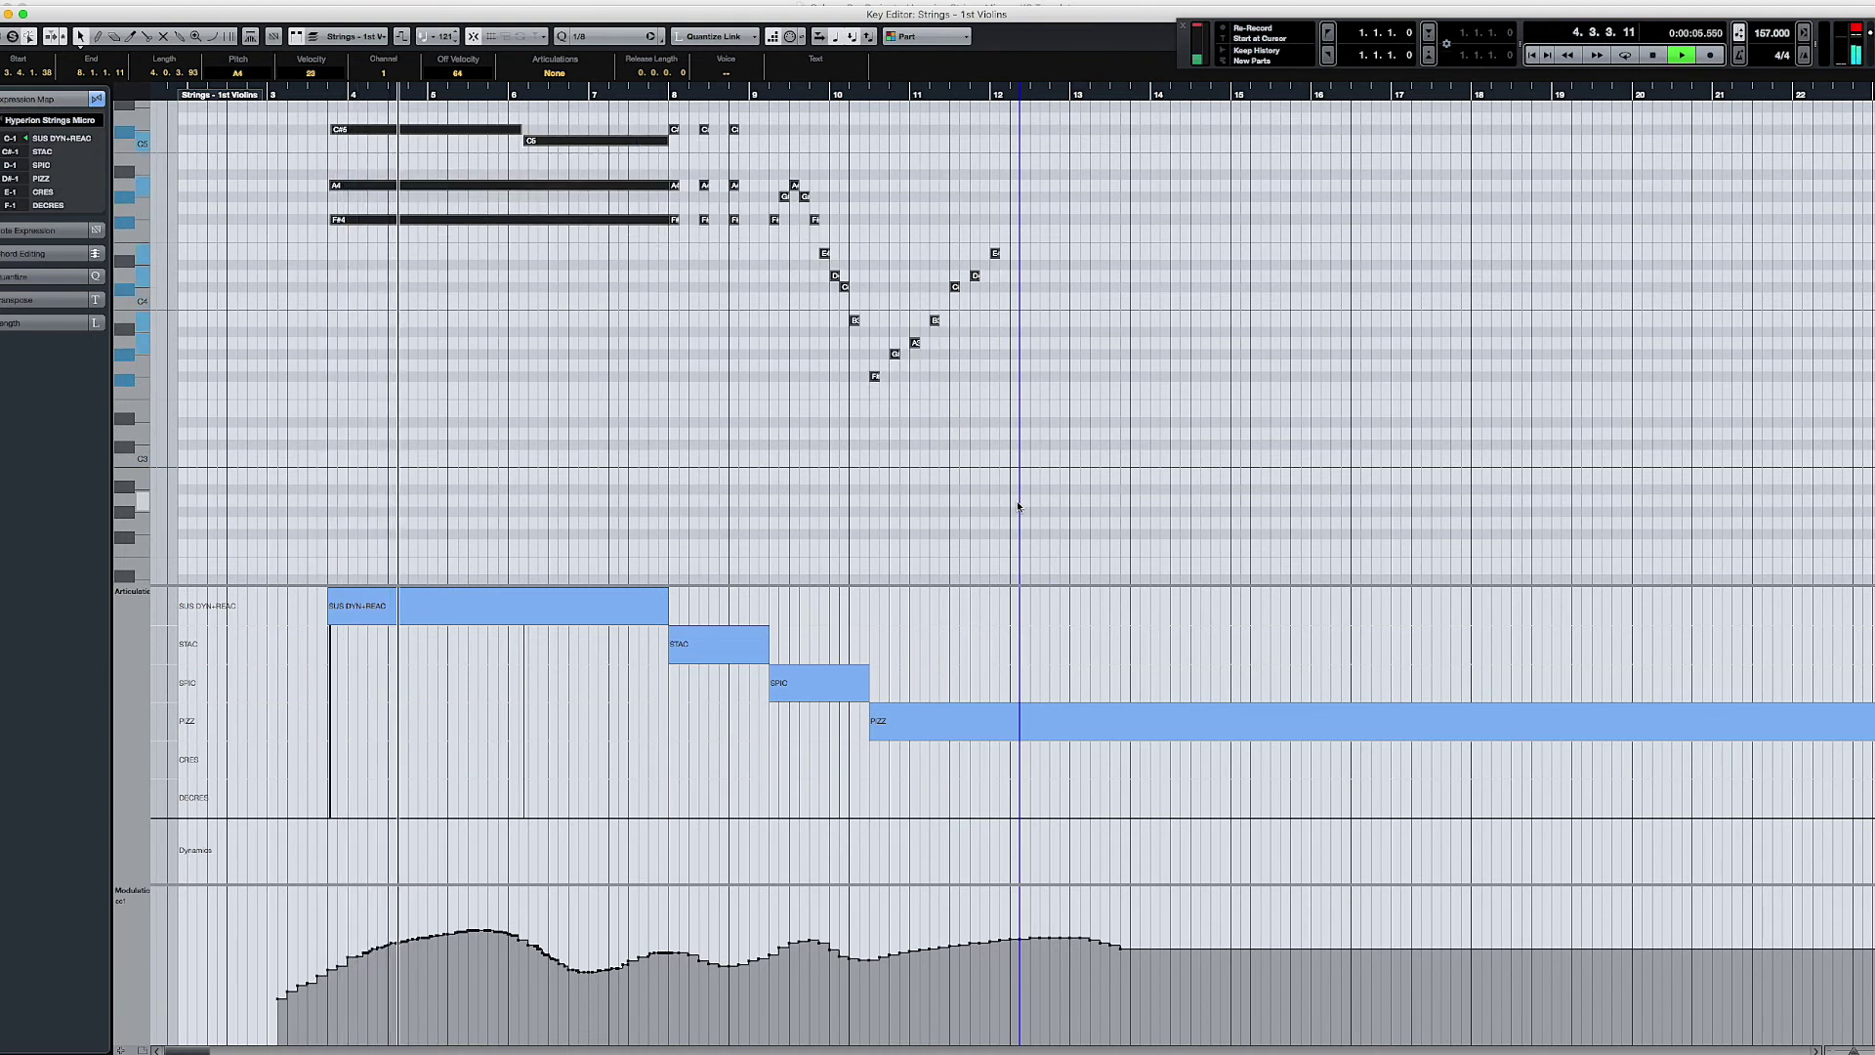